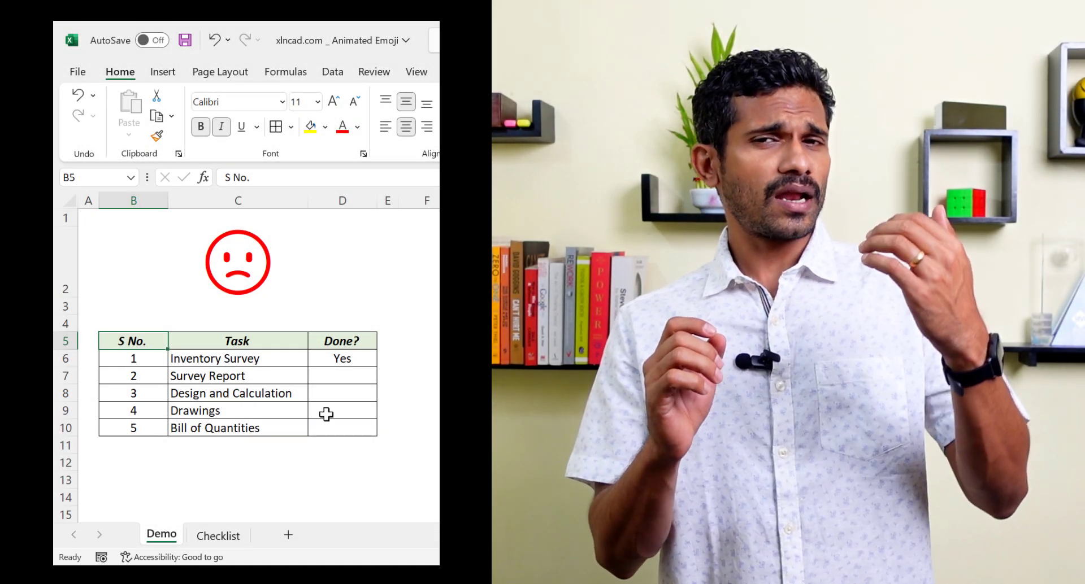
Step: Mark Design and Calculation (D8) and Survey Report (D7) as Yes from their dropdowns
left_click(348, 395)
left_click(384, 394)
left_click(364, 408)
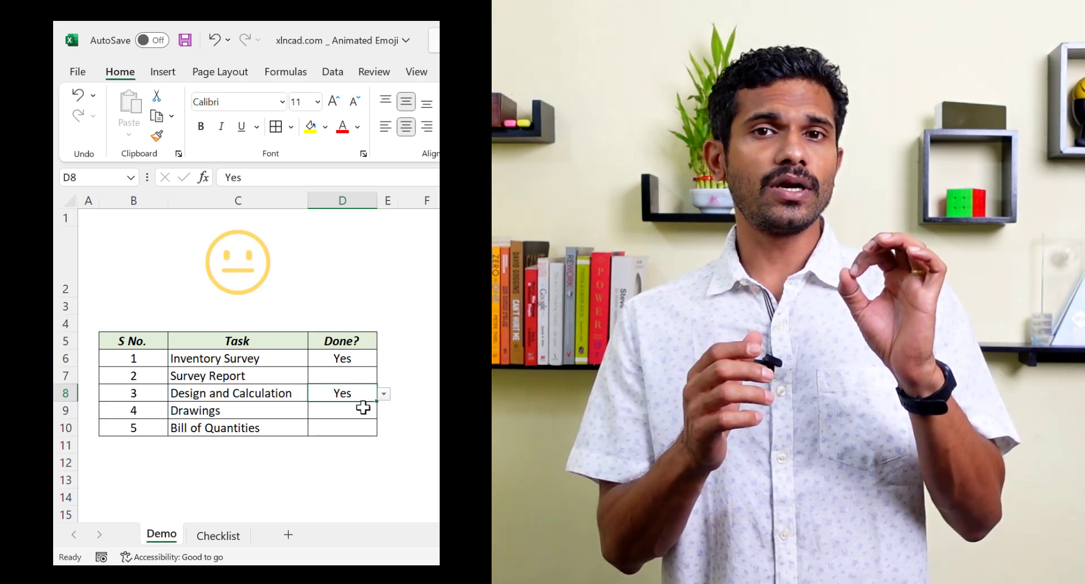
left_click(362, 376)
left_click(384, 377)
left_click(353, 392)
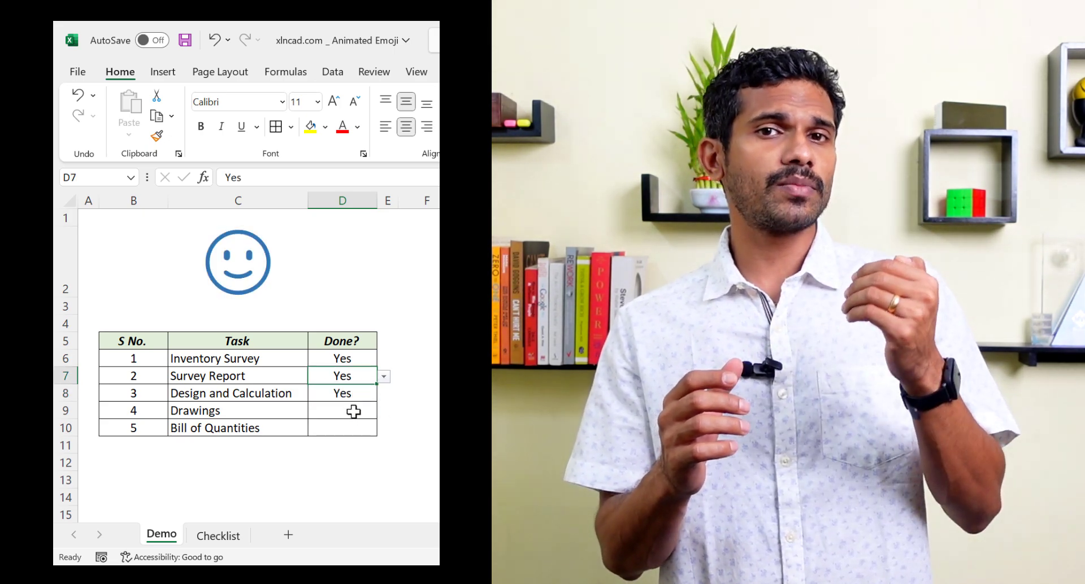
Step: Mark Drawings (D9) and Bill of Quantities (D10) as Yes, watching the emoji change
left_click(354, 412)
left_click(383, 411)
left_click(355, 428)
left_click(359, 428)
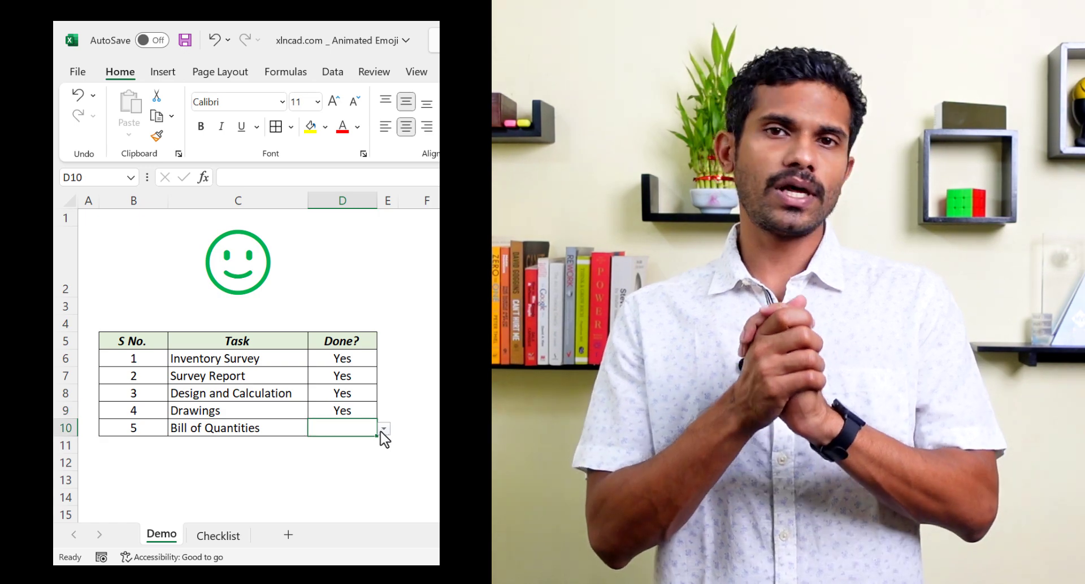
left_click(384, 429)
left_click(357, 446)
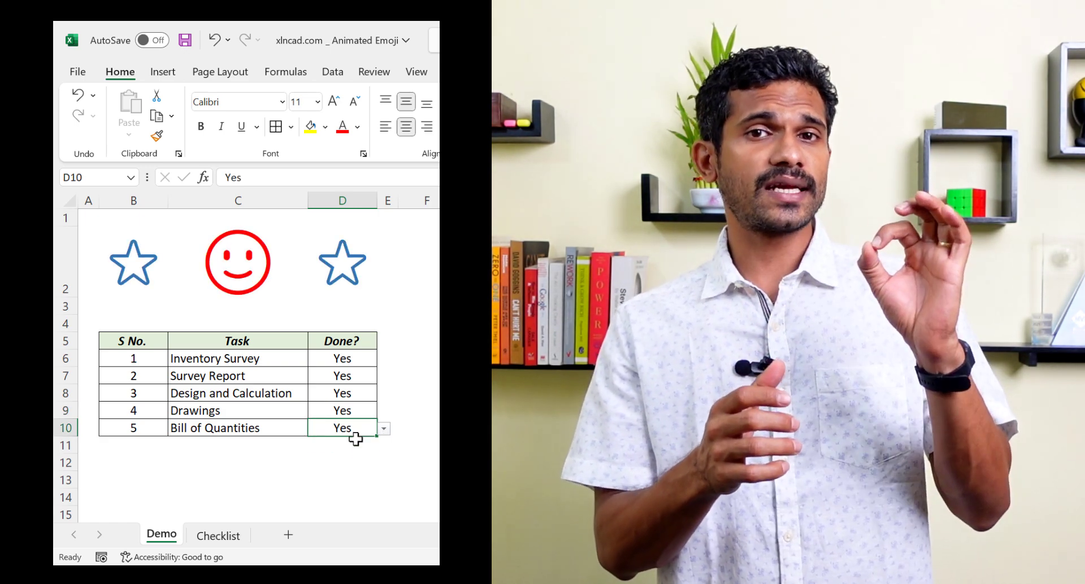
Step: Delete the Yes entries from D7:D8 and D10, leaving Inventory Survey and Drawings marked
left_click_drag(351, 376, 350, 393)
key("Delete")
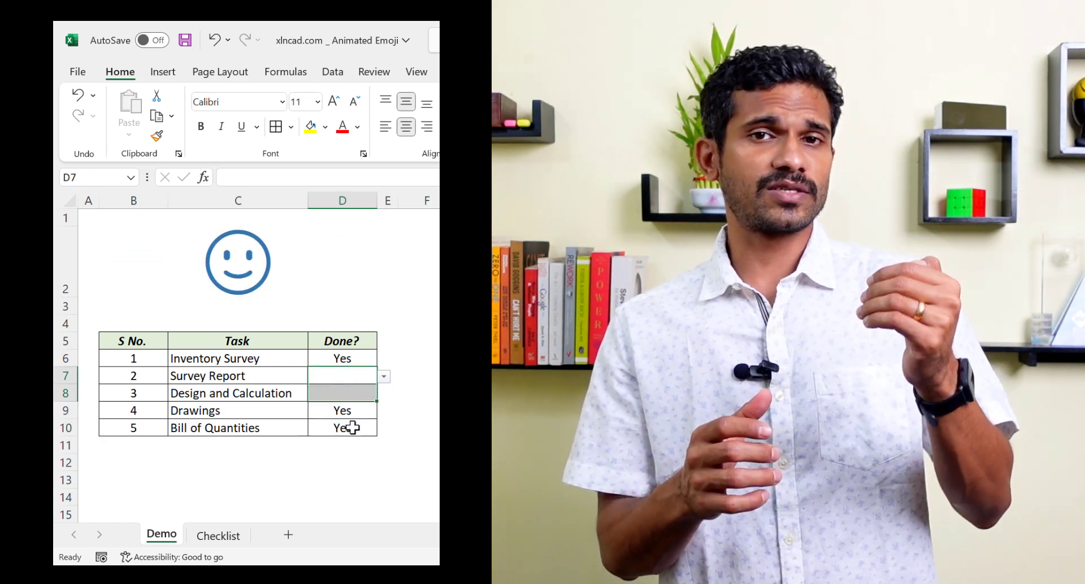
left_click(352, 428)
key("Delete")
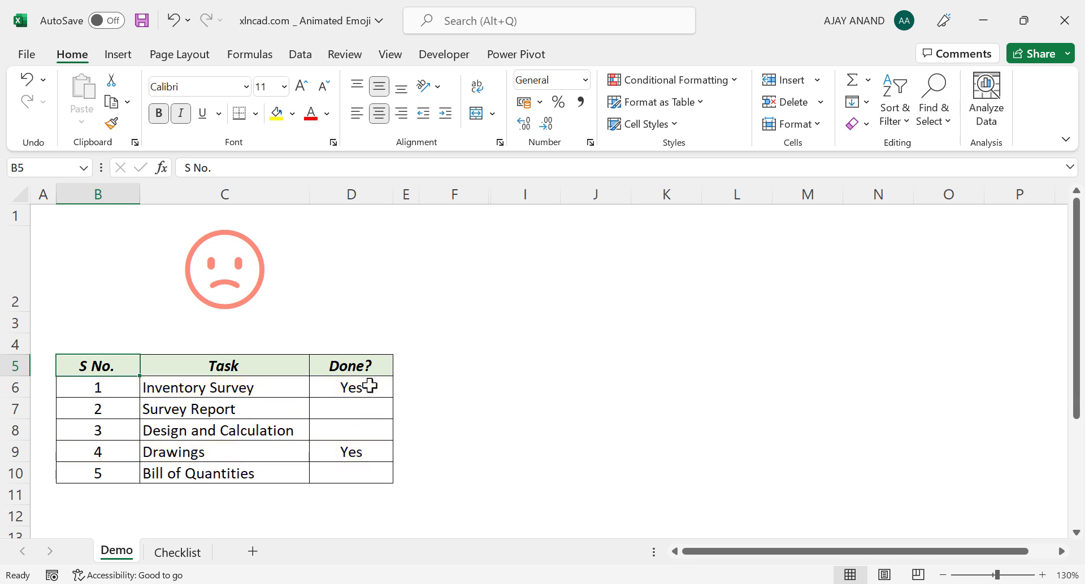
Step: Choose Yes from the D10 dropdown to mark Bill of Quantities done
left_click(371, 414)
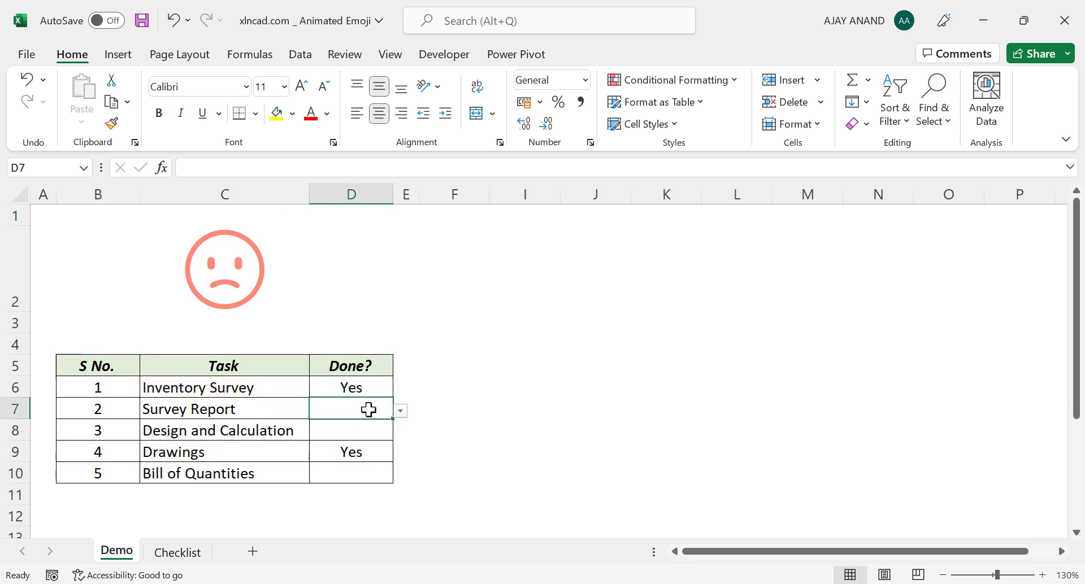
left_click(400, 412)
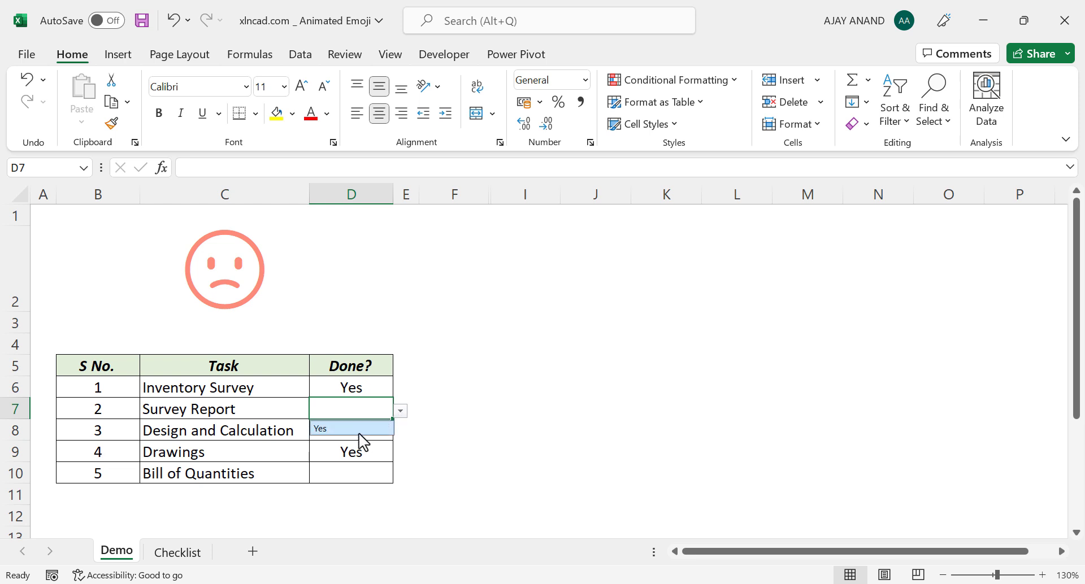
left_click(381, 471)
left_click(400, 476)
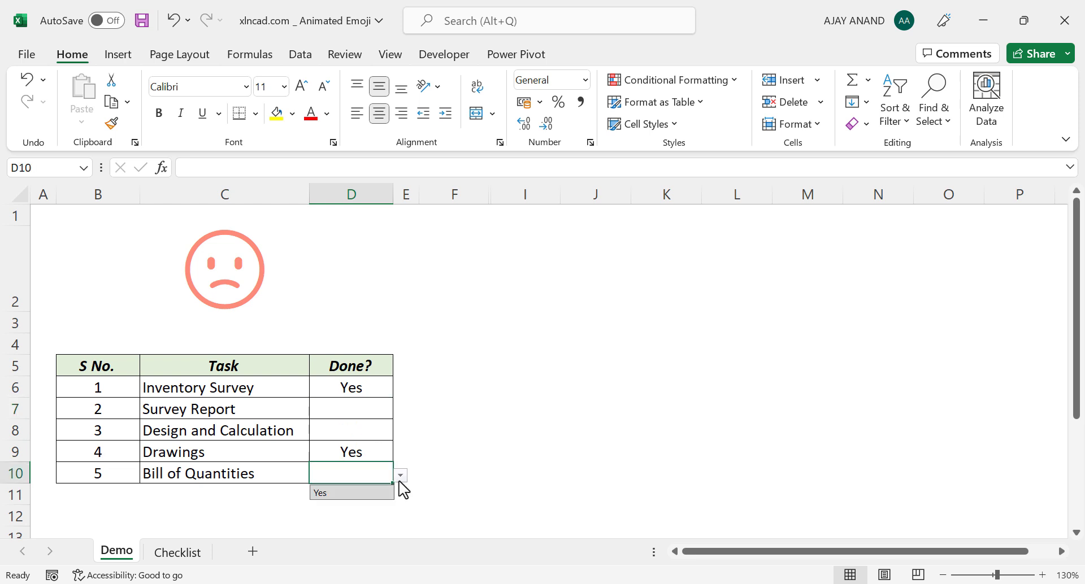
left_click(364, 494)
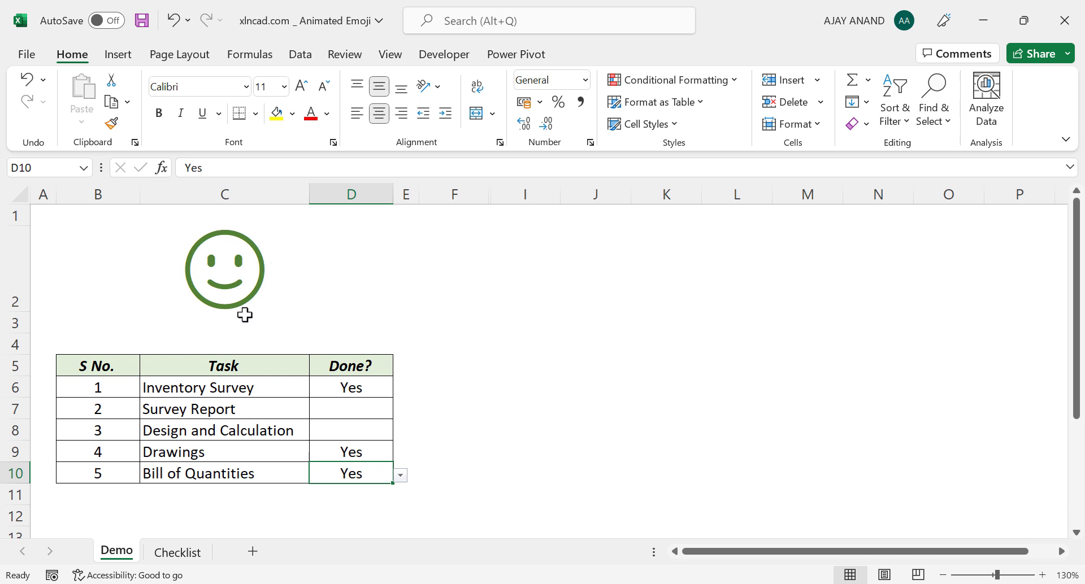
Step: Choose Yes in D7 and D8 for Survey Report and Design and Calculation
left_click(364, 408)
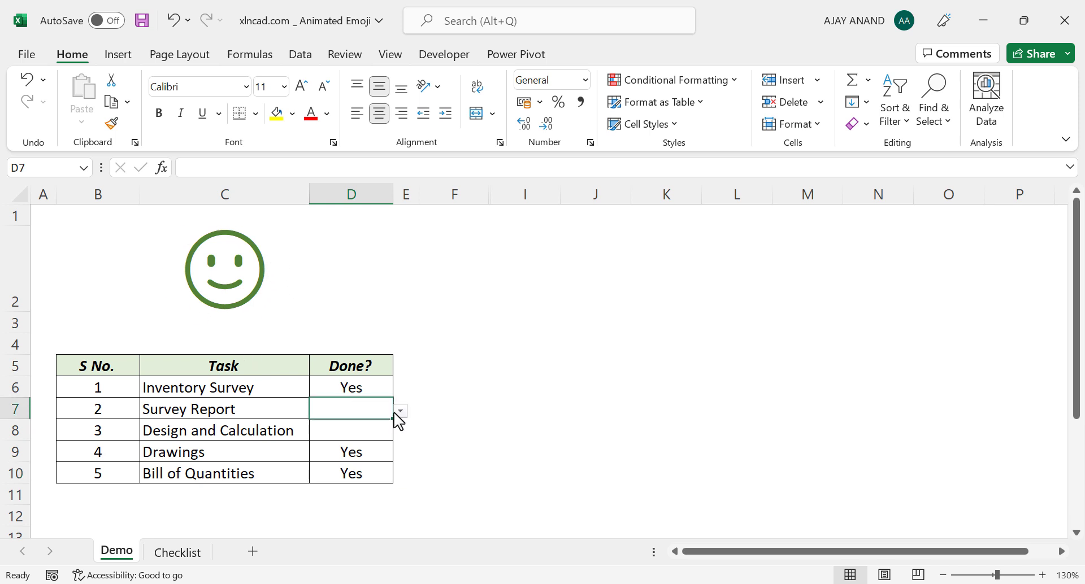
left_click(400, 411)
left_click(374, 433)
left_click(375, 433)
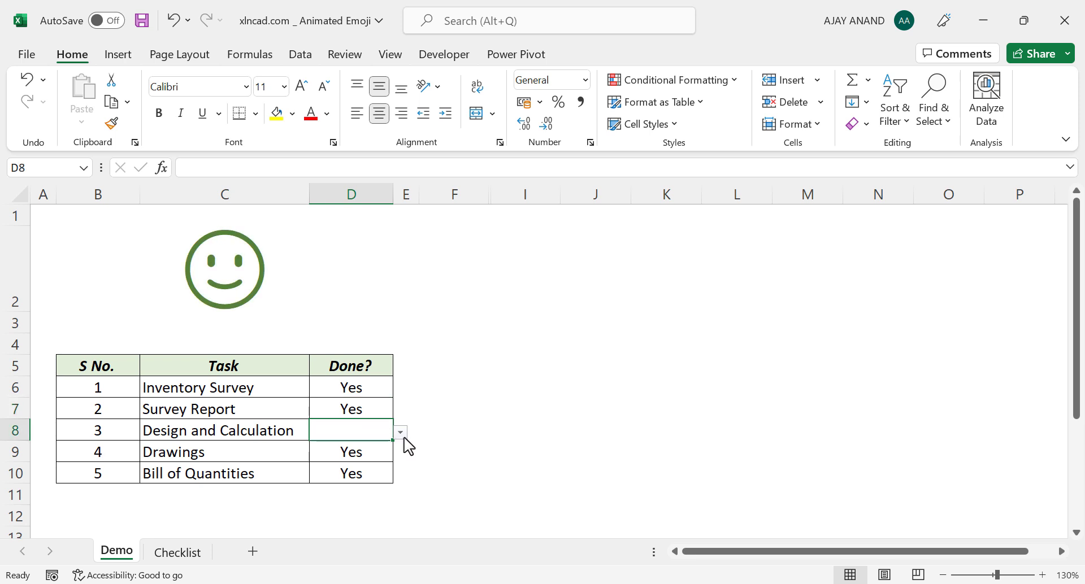
left_click(401, 434)
left_click(371, 452)
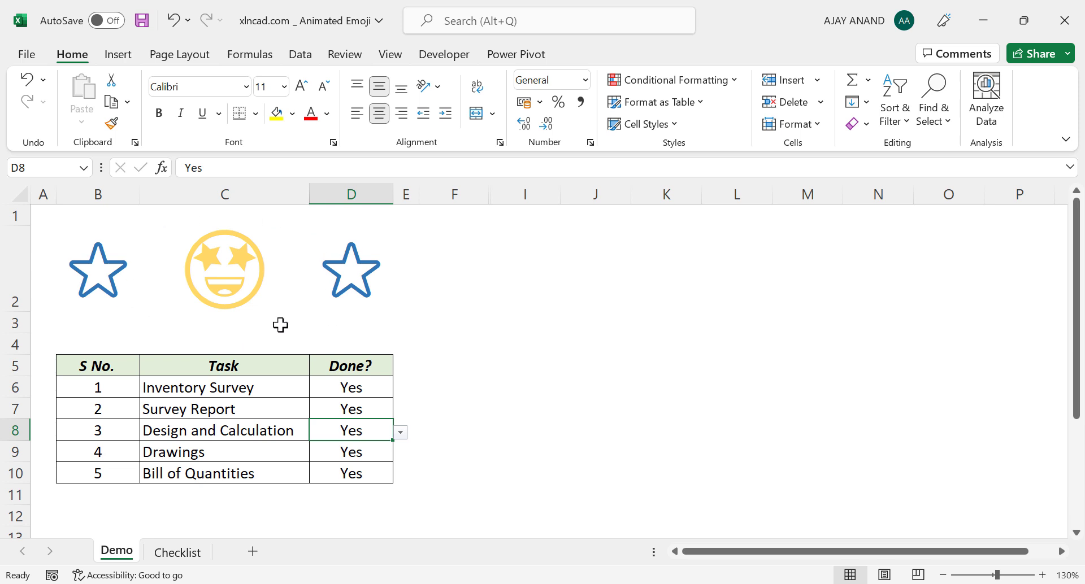
Step: Unhide columns G and H to reveal the helper tables
left_click_drag(474, 192, 506, 189)
right_click(506, 189)
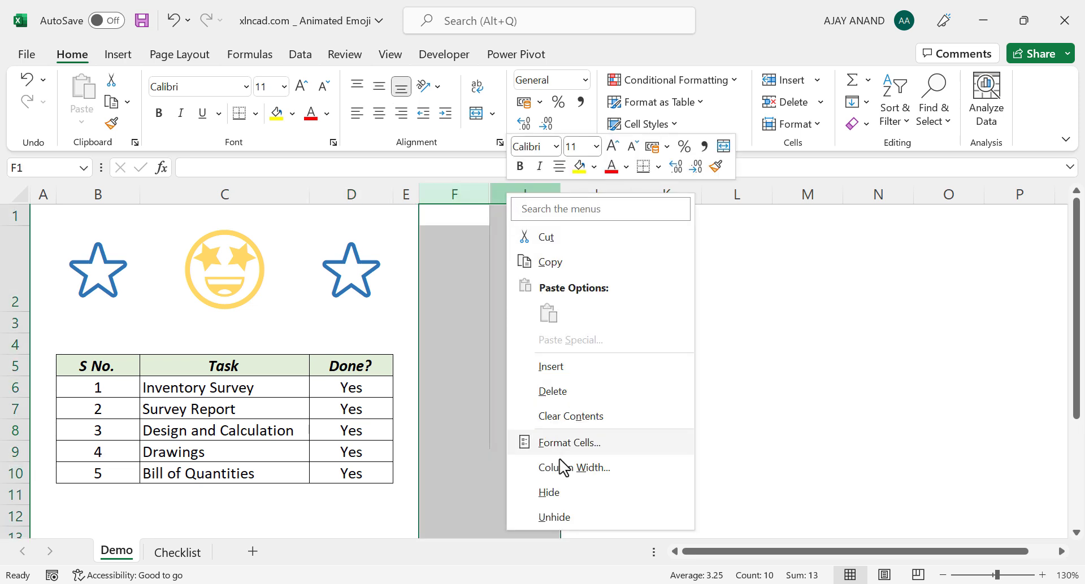
left_click(574, 515)
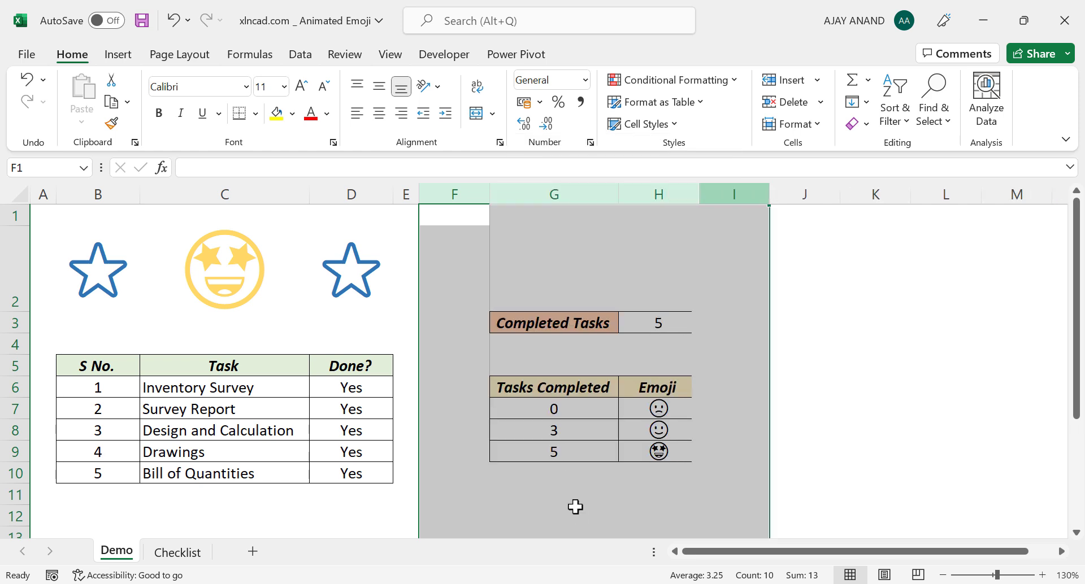
left_click(790, 426)
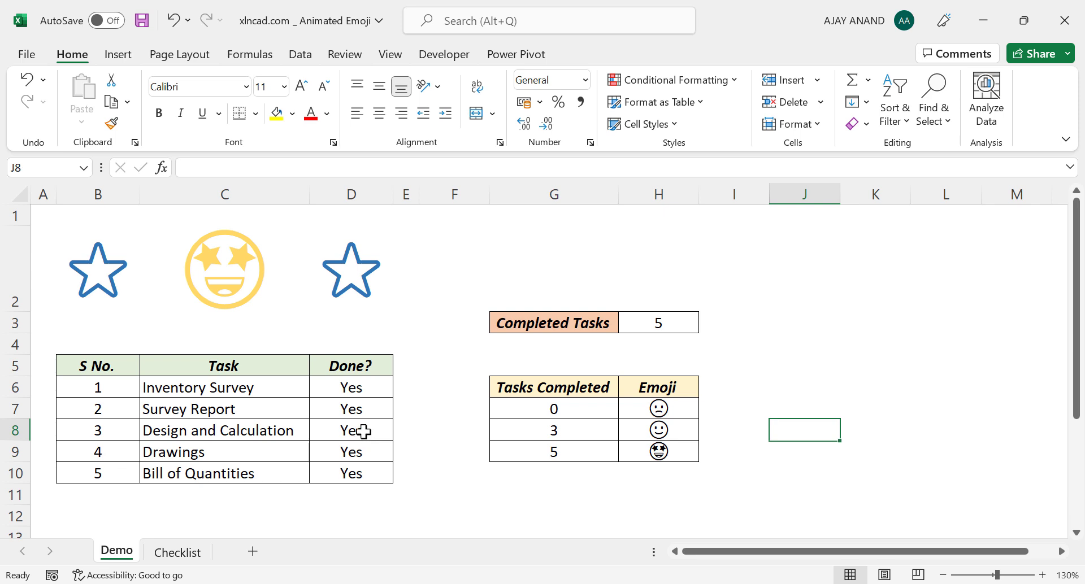
Step: Delete the Yes from D10, D8 and D7, then switch to the Checklist sheet
left_click(374, 475)
key("Delete")
left_click(375, 432)
key("Delete")
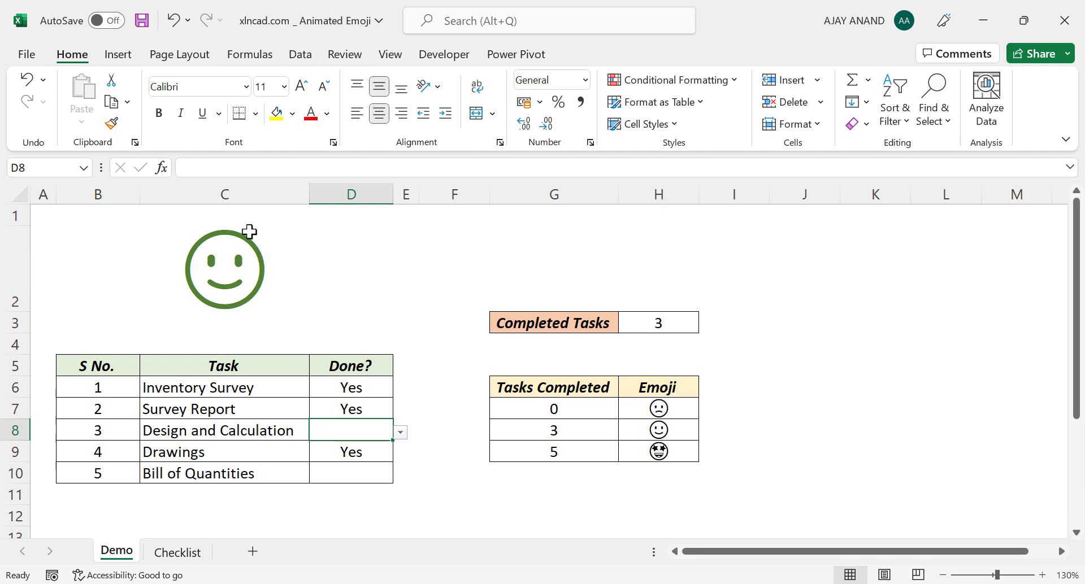
left_click(378, 414)
key("Delete")
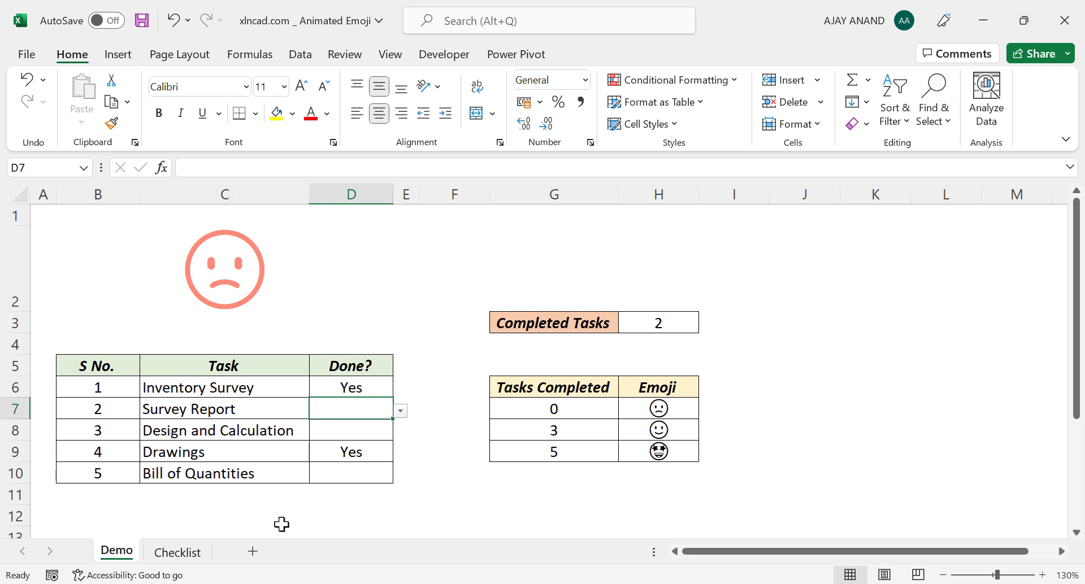
left_click(202, 554)
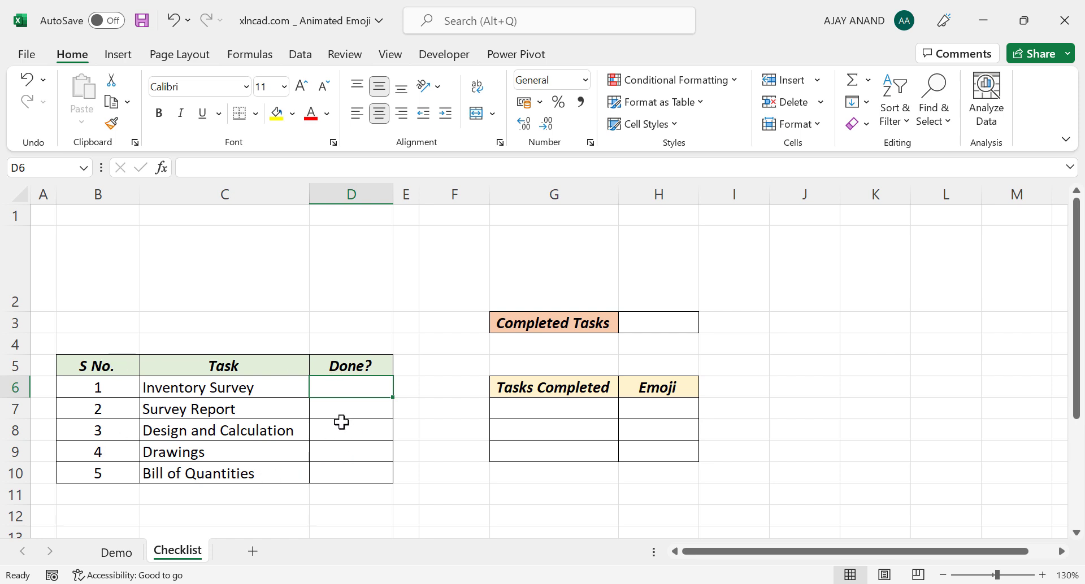
Step: Apply Data Validation to D6:D10 with Allow set to List and Source set to Yes
left_click(357, 408)
left_click(356, 429)
left_click(355, 455)
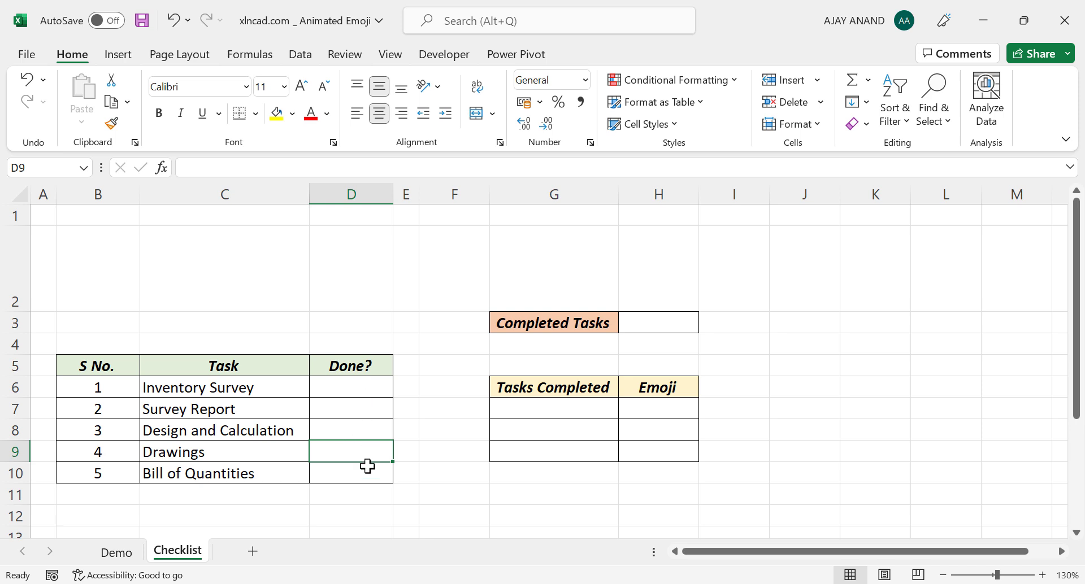
left_click_drag(364, 387, 367, 473)
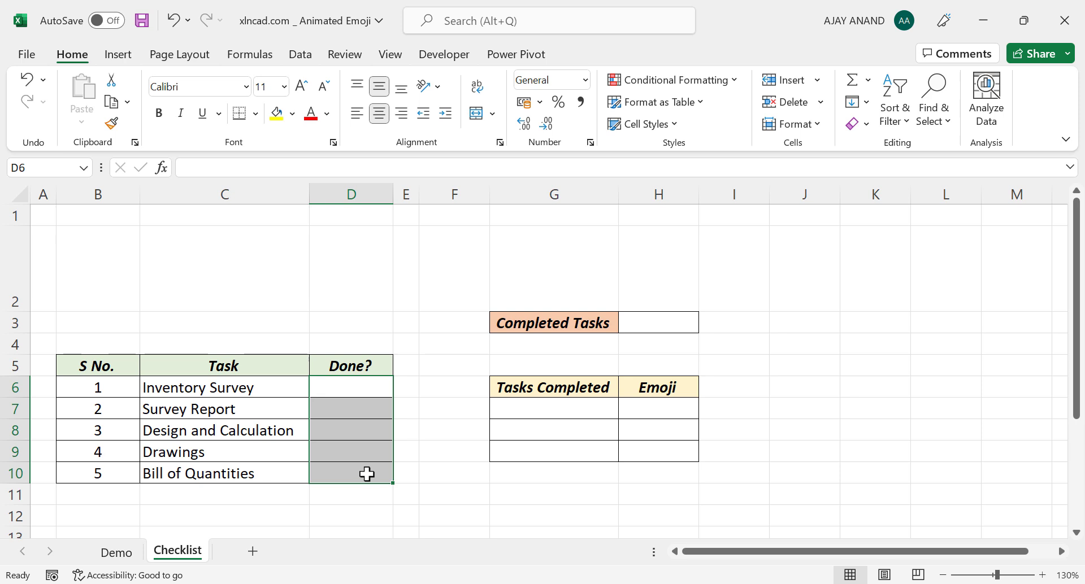
left_click(310, 56)
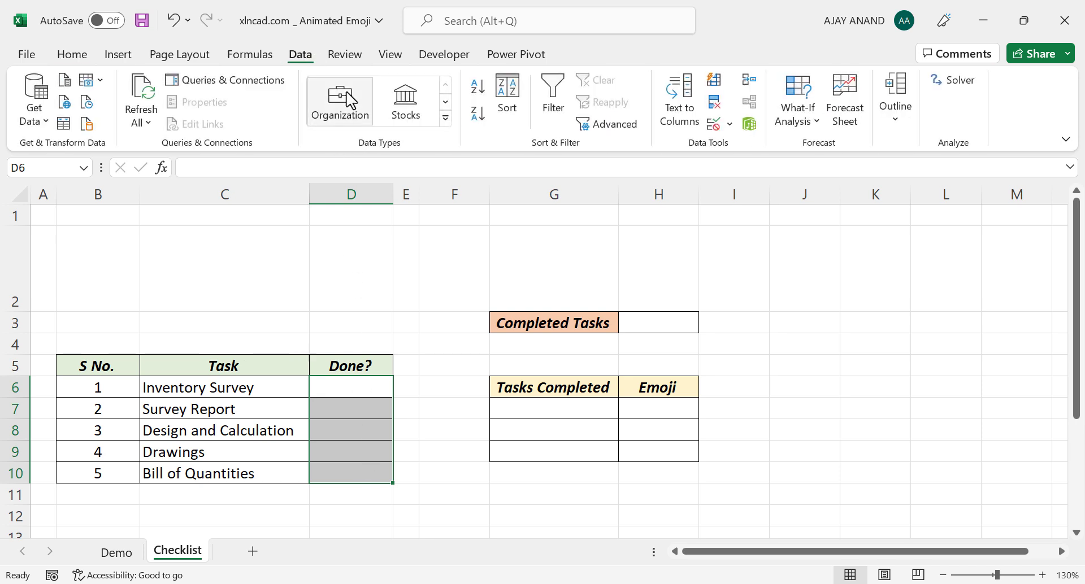
left_click(715, 127)
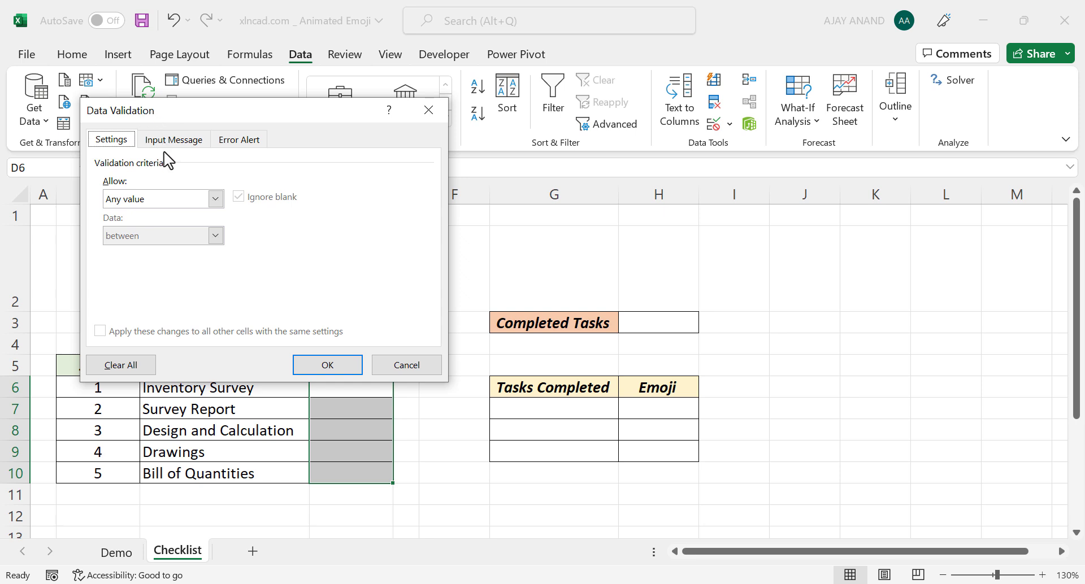
left_click(213, 199)
left_click(187, 247)
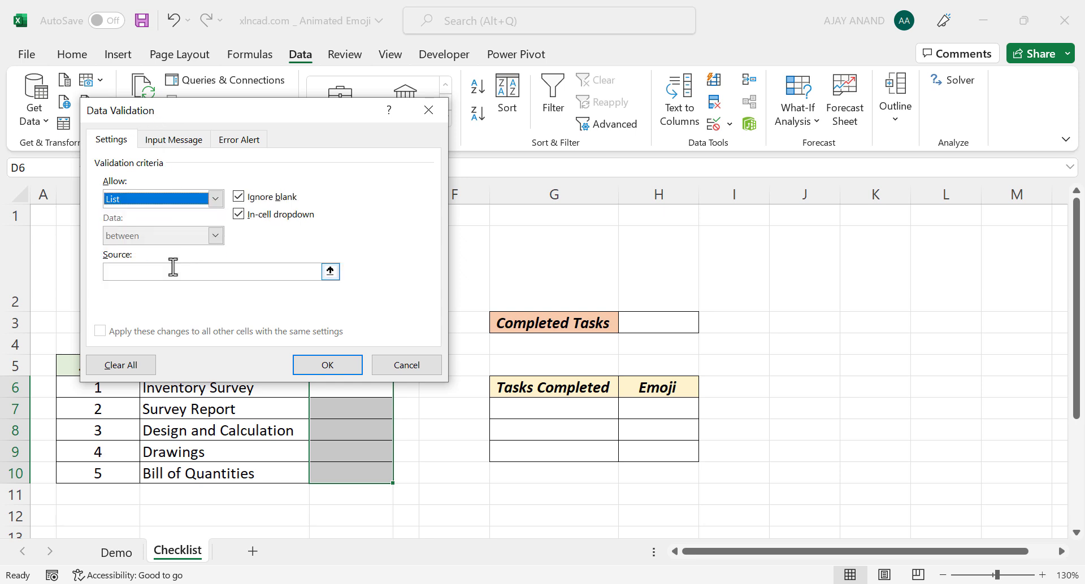
left_click(123, 272)
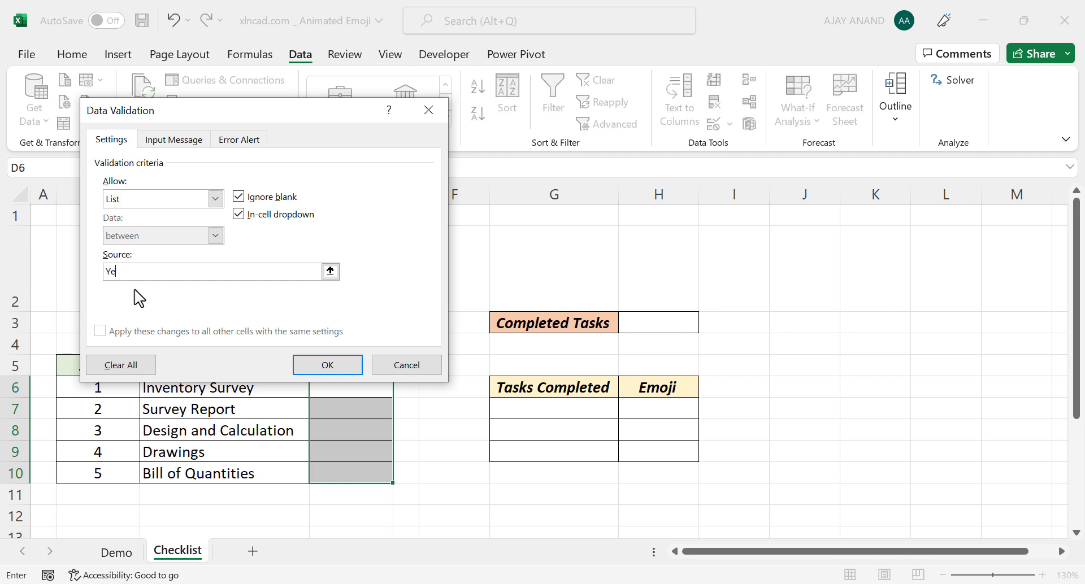
left_click(318, 368)
left_click(369, 415)
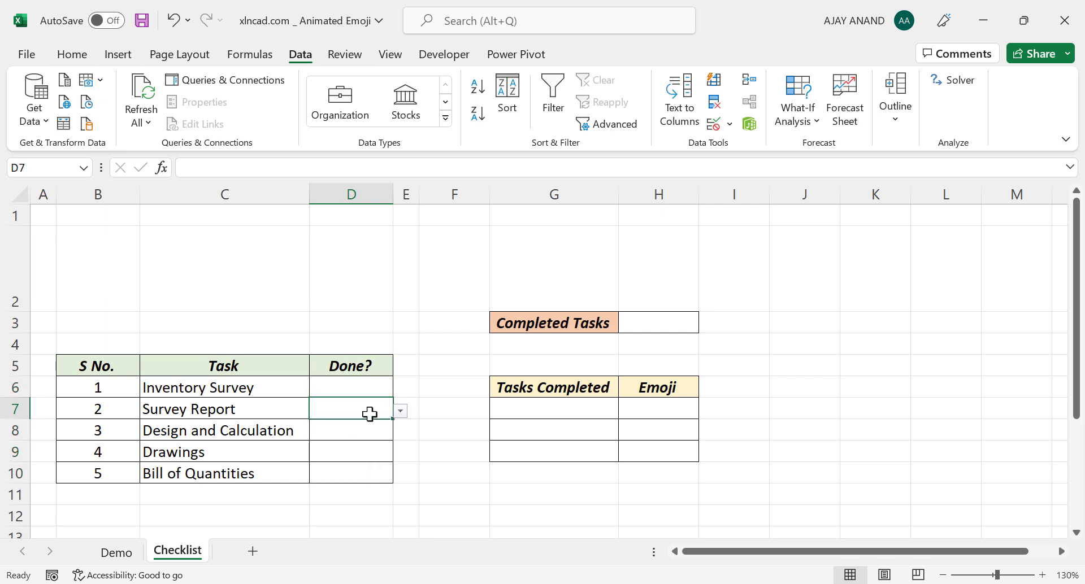
Step: Pick Yes from the new dropdowns in D7 (Survey Report) and D9 (Drawings)
left_click(401, 412)
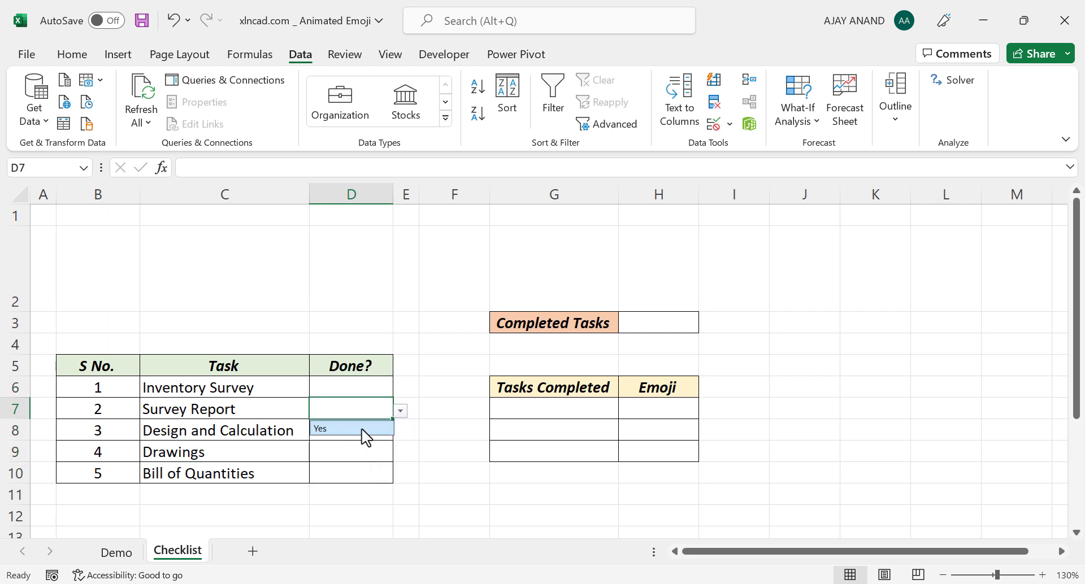
left_click(364, 432)
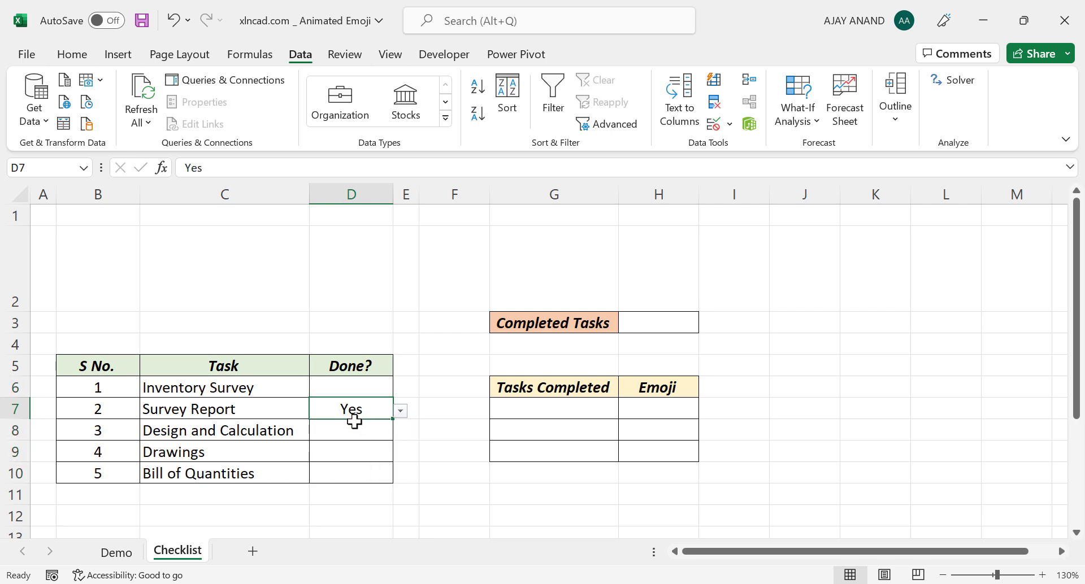
left_click(364, 451)
left_click(401, 454)
left_click(353, 475)
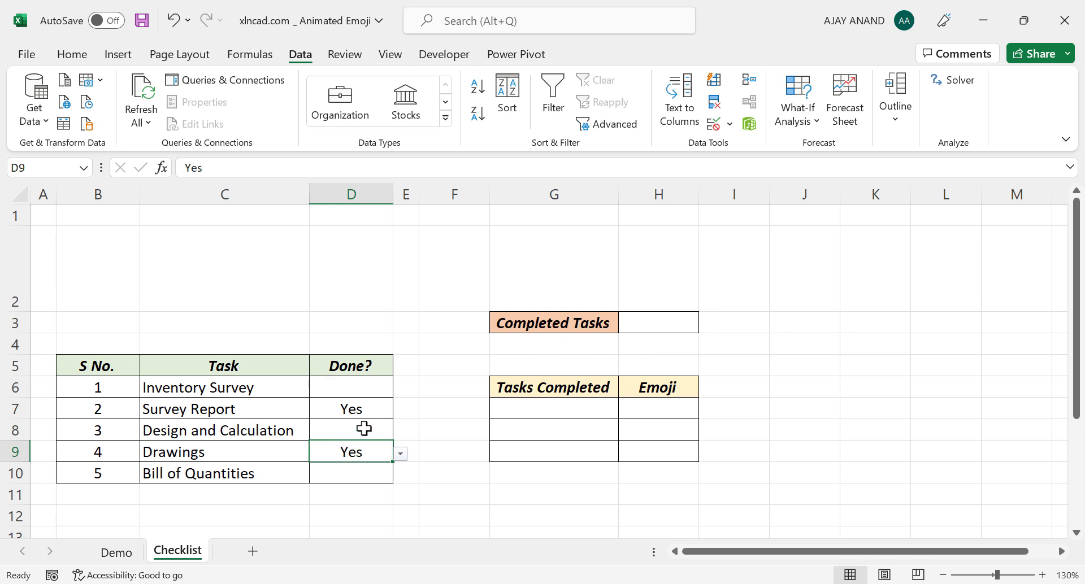
Step: Enter =COUNTIF(D6:D10,"Yes") in H3 to count the completed tasks
left_click(661, 329)
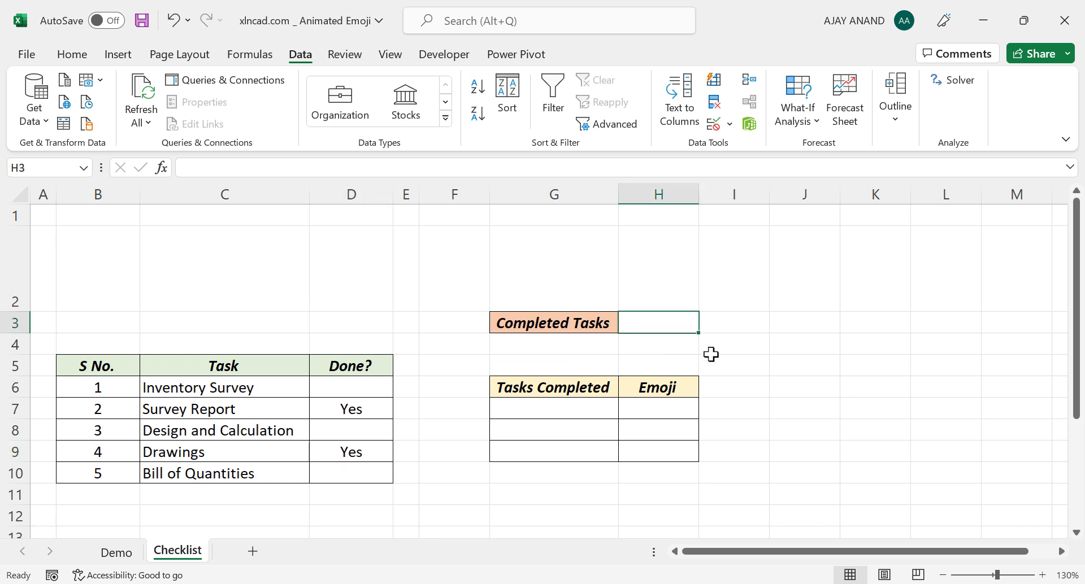
type("=C")
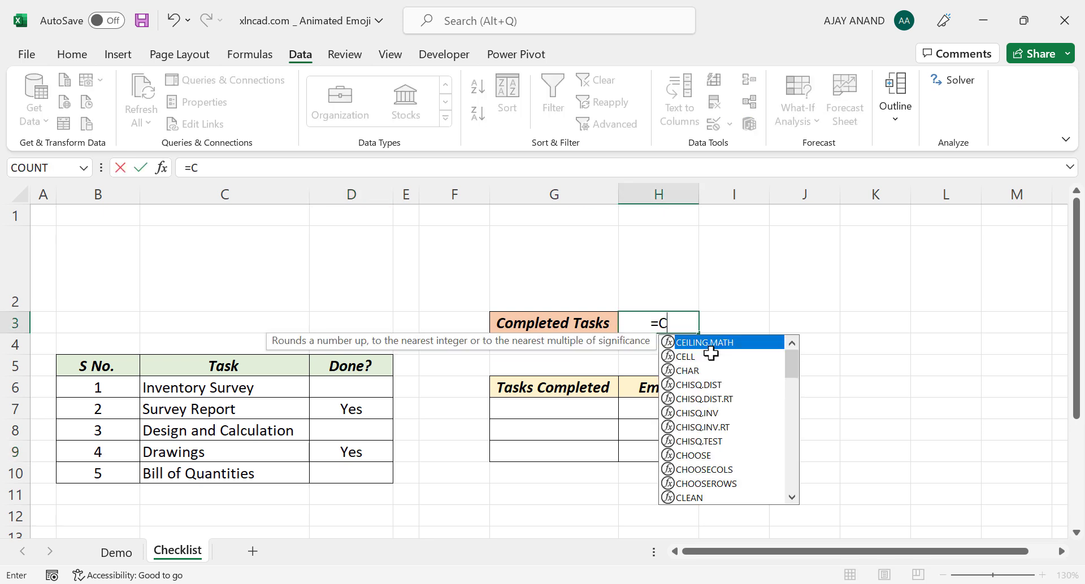
type("OUNTIF")
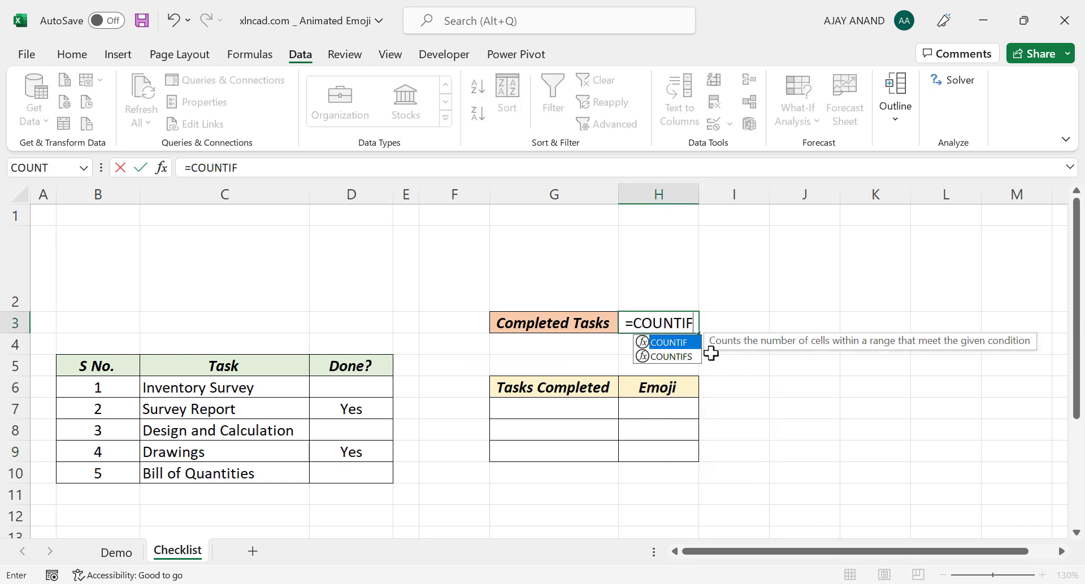
type("(")
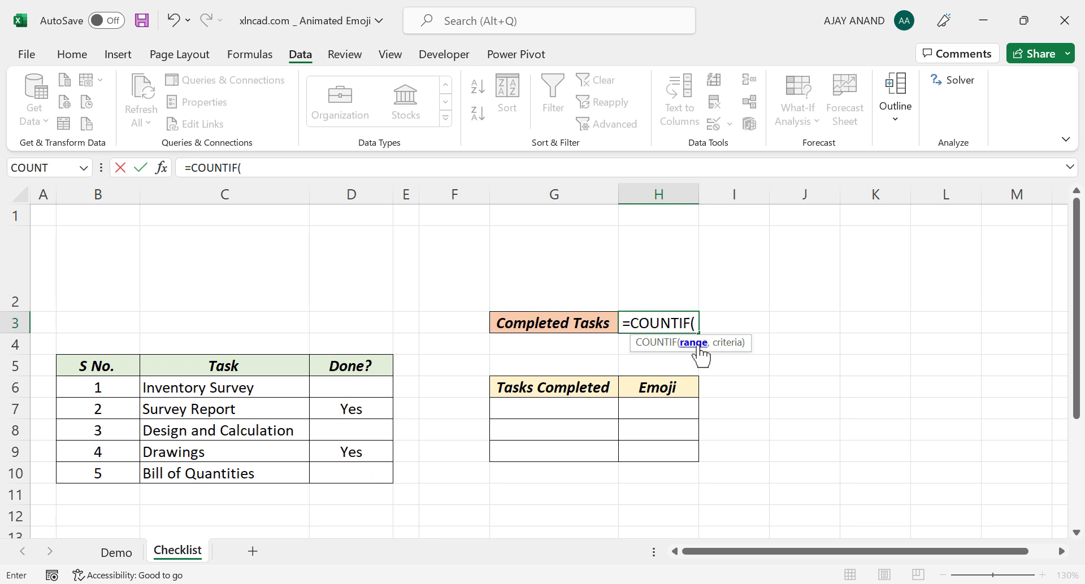
left_click_drag(334, 386, 351, 475)
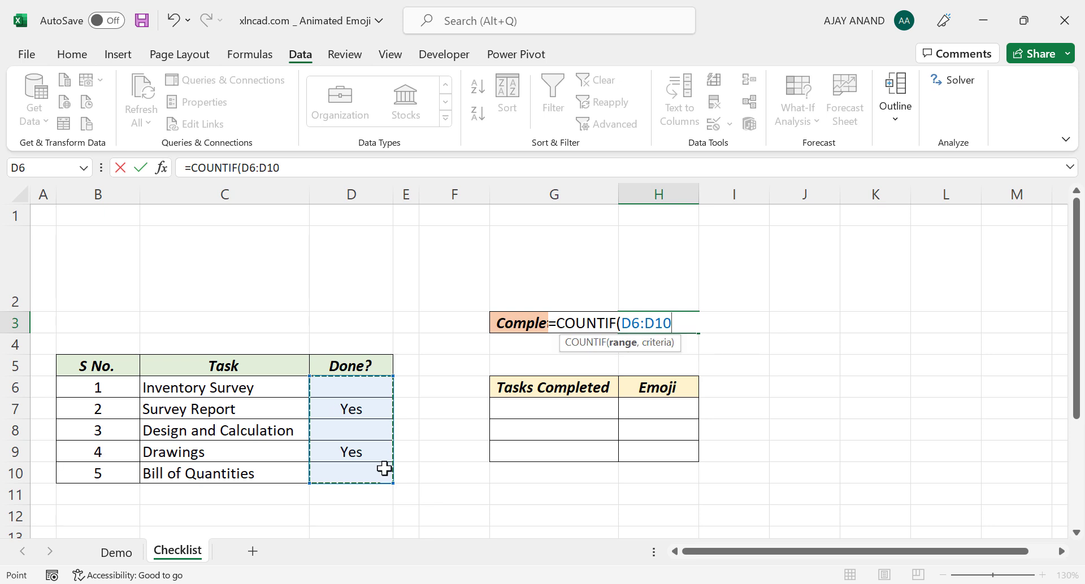
type(",\"Y")
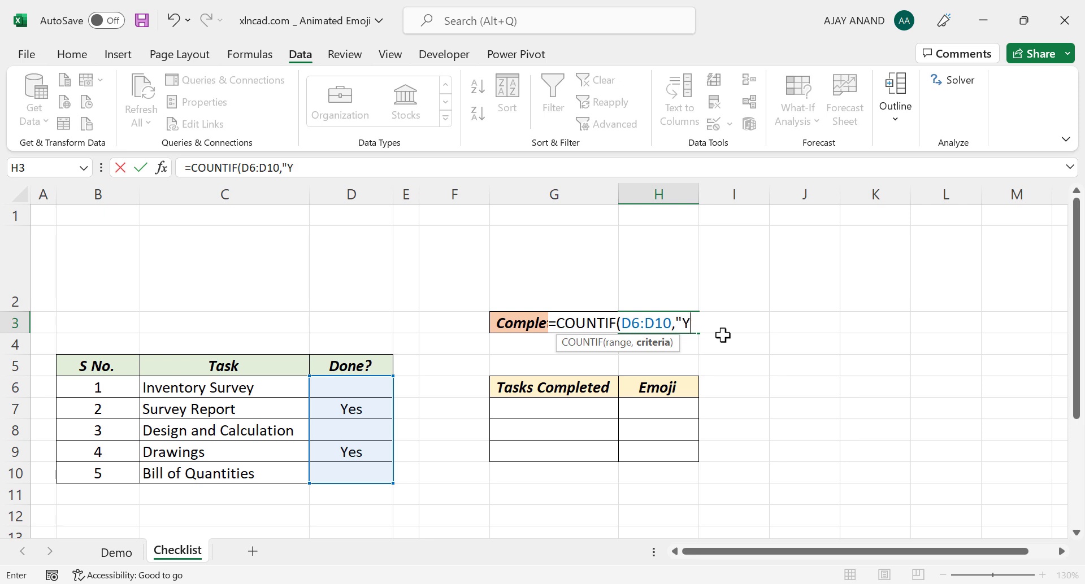
type("es\")")
key("Return")
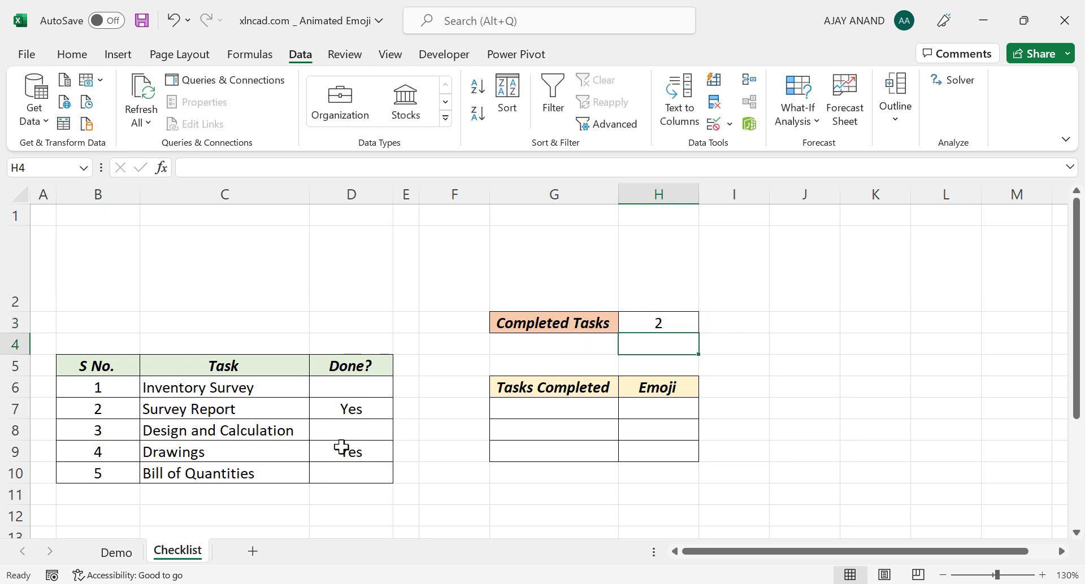
left_click(681, 325)
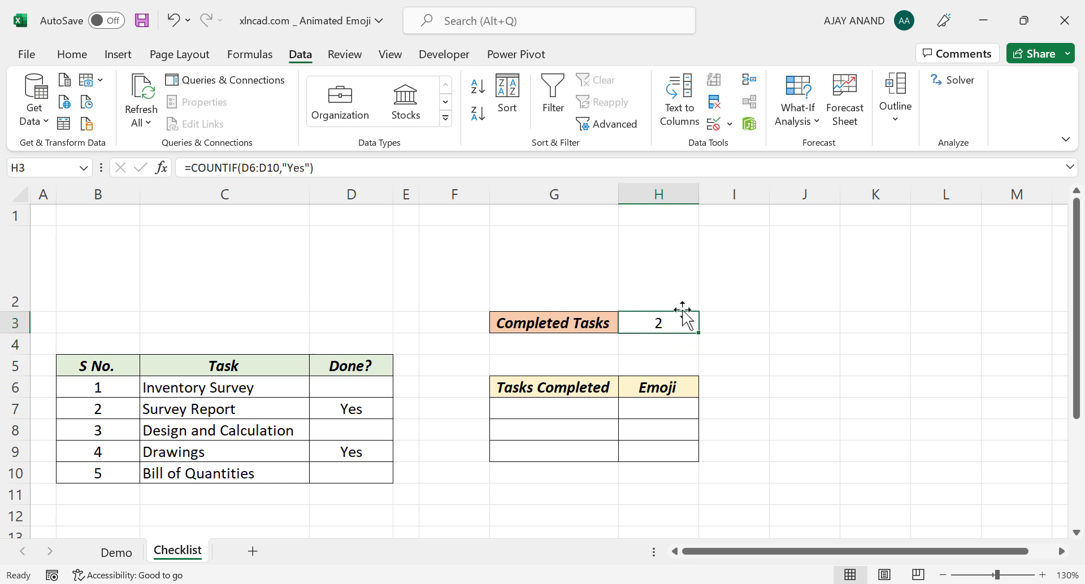
Step: Choose Yes in D8 for Design and Calculation, raising the count to 3
left_click(376, 434)
left_click(399, 433)
left_click(370, 450)
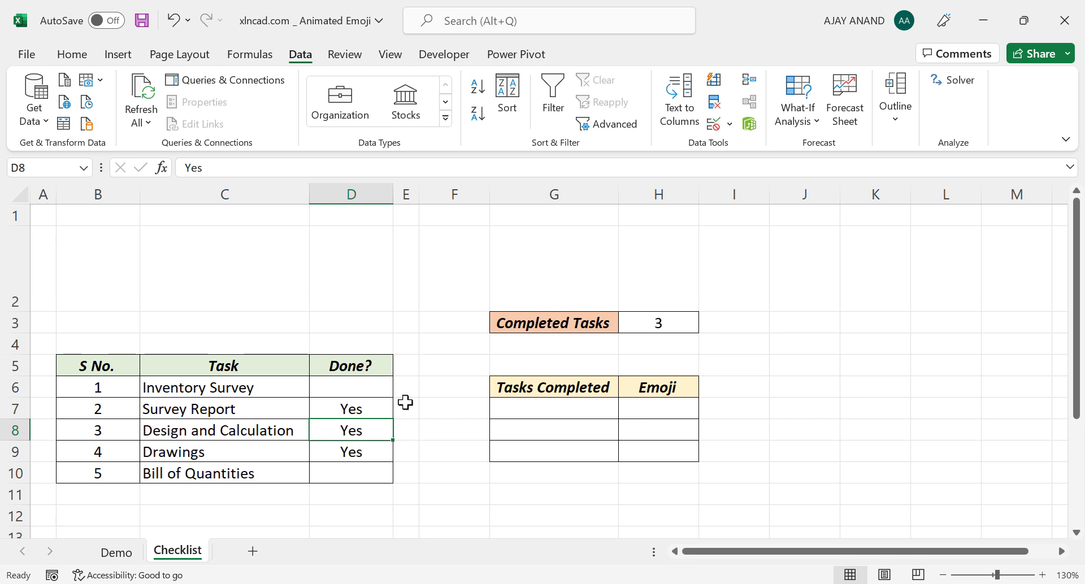
Step: Enter 0 in G7 and a slightly frowning face emoji in H7 via the emoji panel
left_click(559, 407)
type("0")
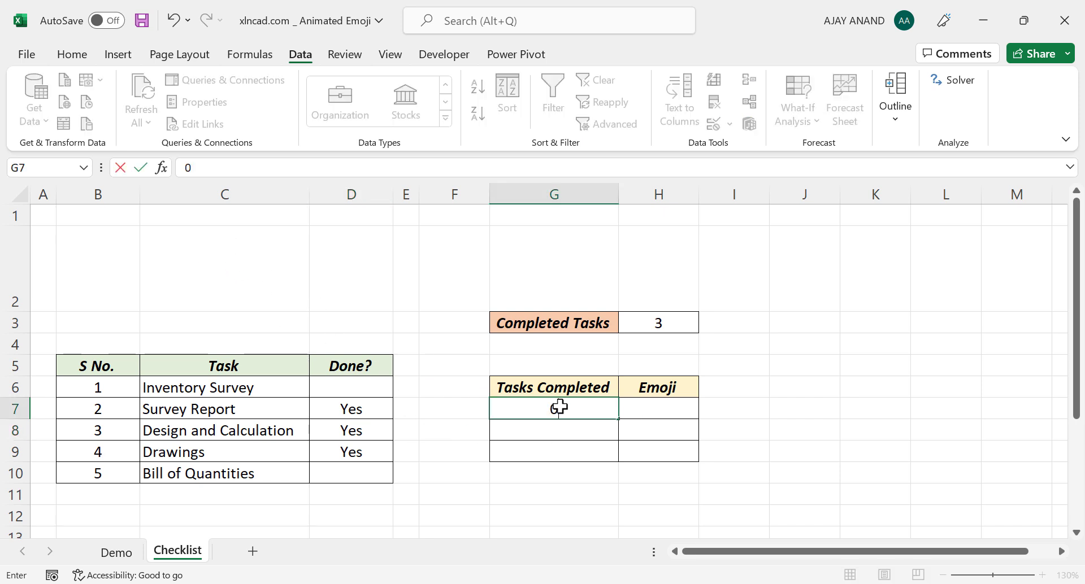
key("Return")
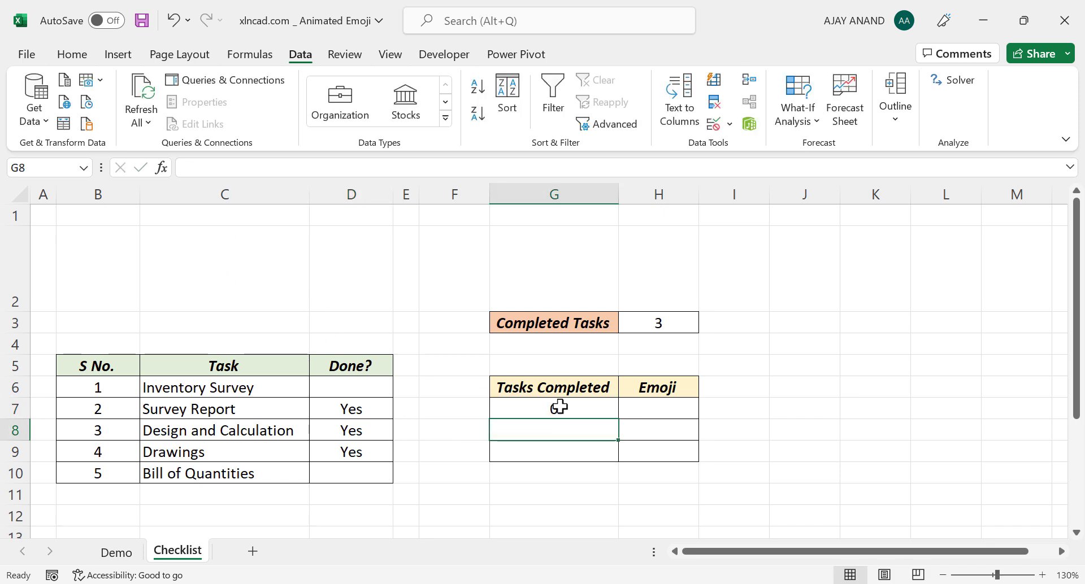
left_click(680, 412)
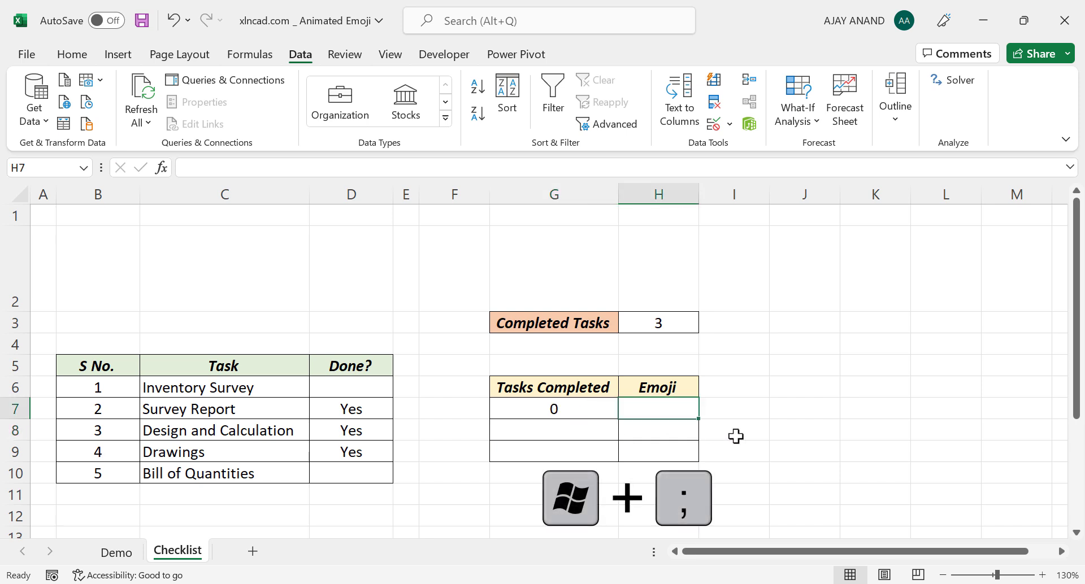
key("super+semicolon")
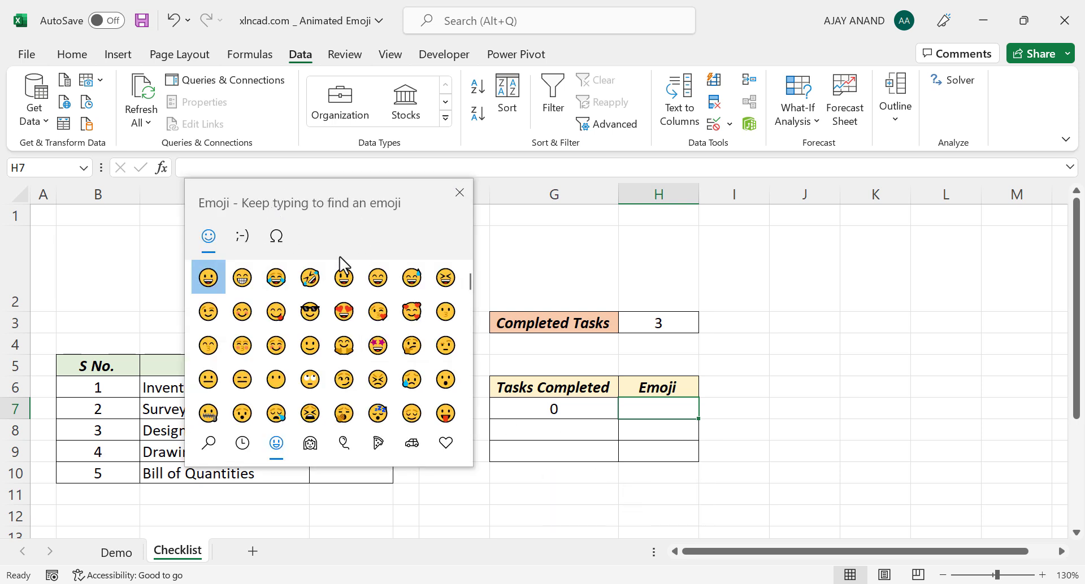
scroll(276, 343, "down", 2)
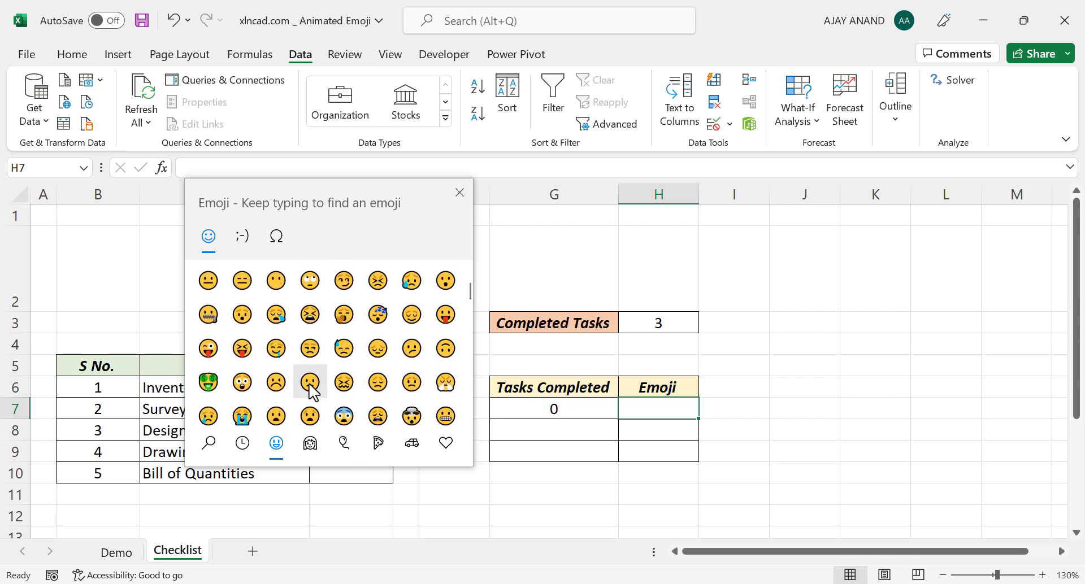
left_click(310, 384)
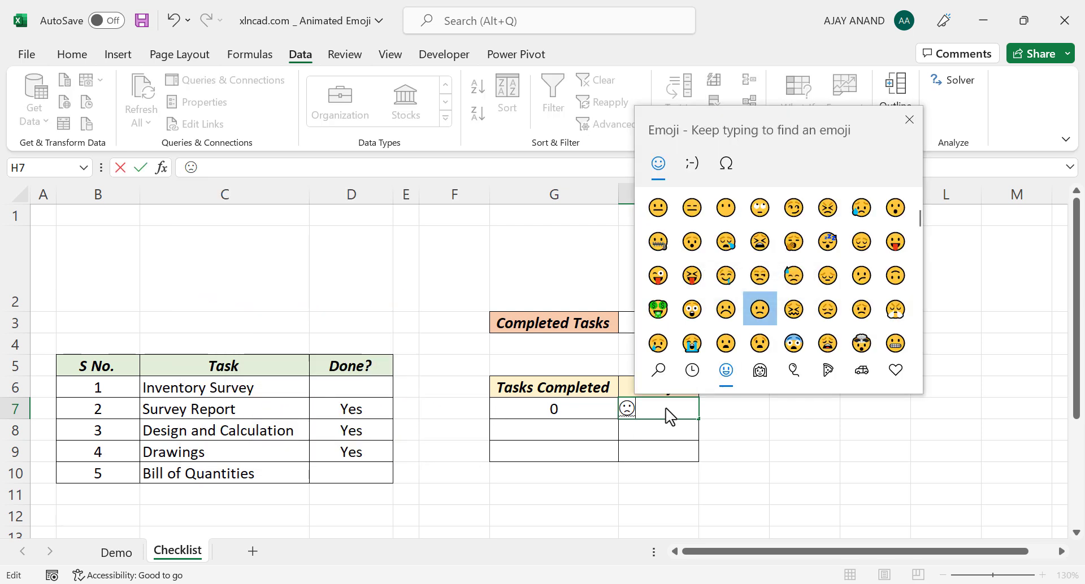
left_click(910, 119)
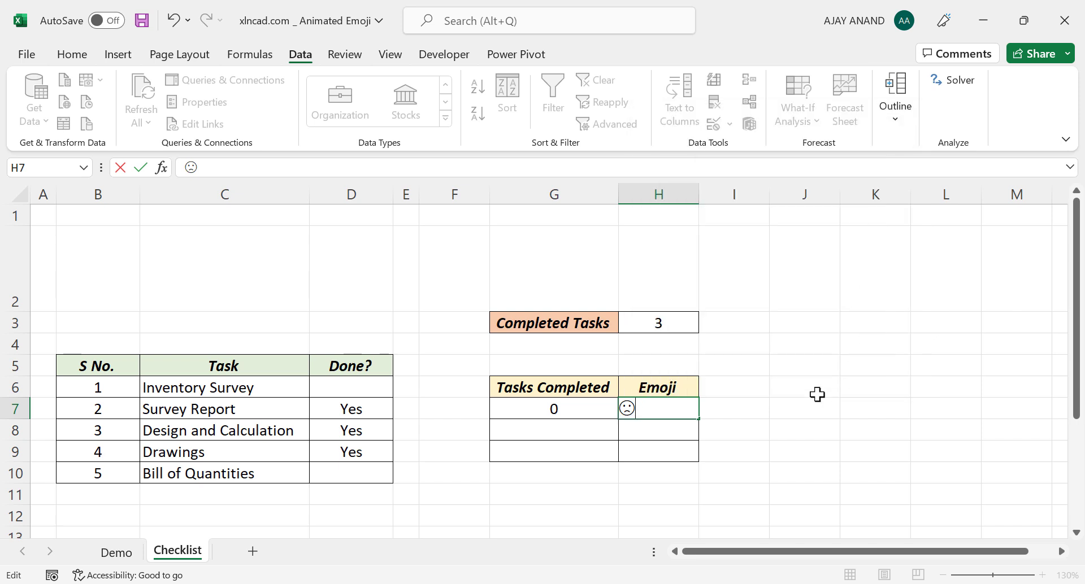
key("Return")
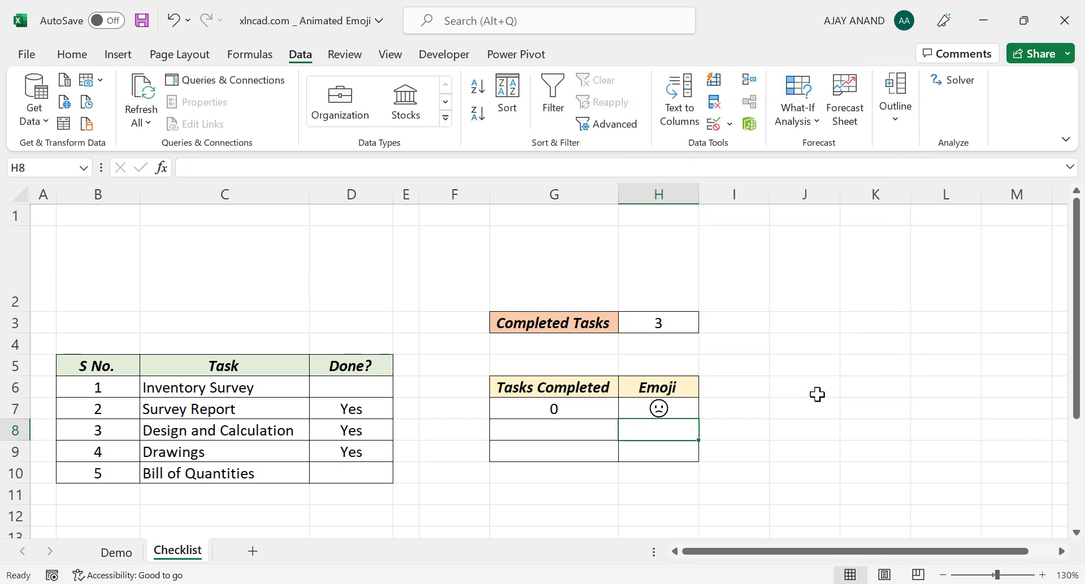
Step: Enter 3 in G8 with a grinning face emoji in H8
left_click(568, 431)
type("3")
key("Tab")
key("super+period")
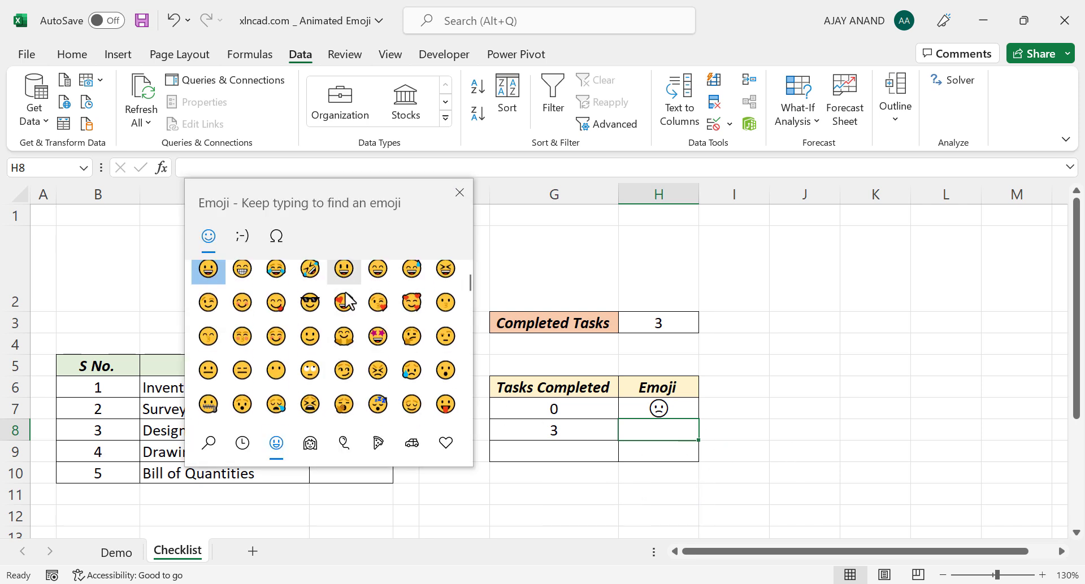
scroll(356, 319, "down", 2)
scroll(353, 325, "down", 2)
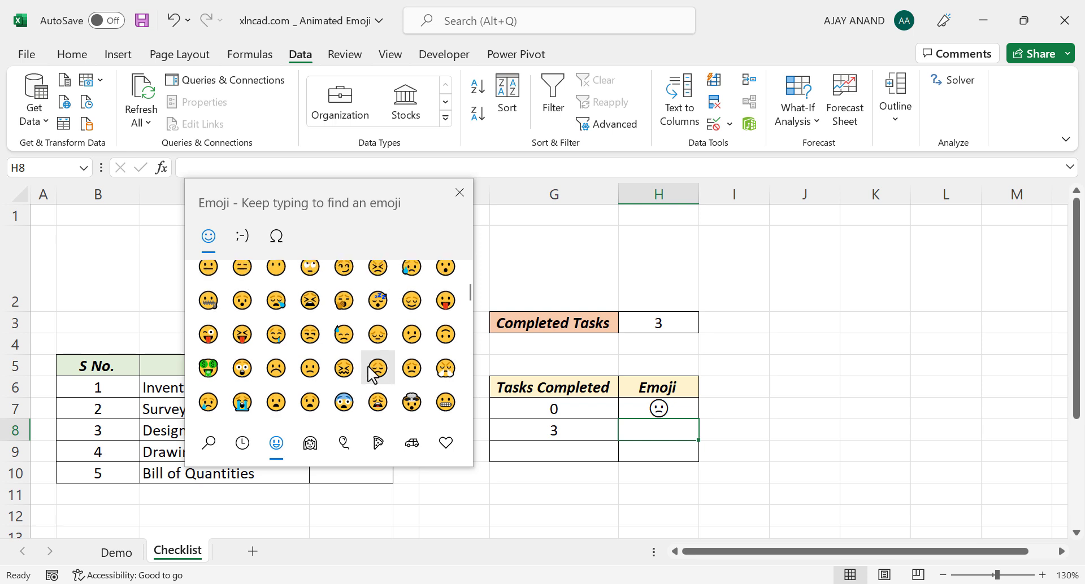
scroll(373, 368, "up", 5)
left_click(344, 280)
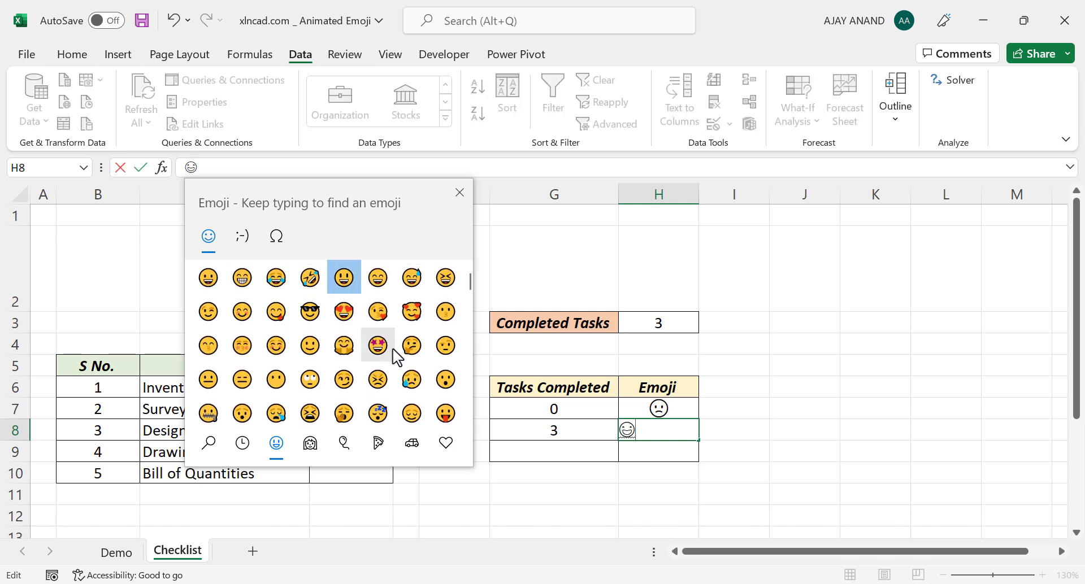
left_click(459, 192)
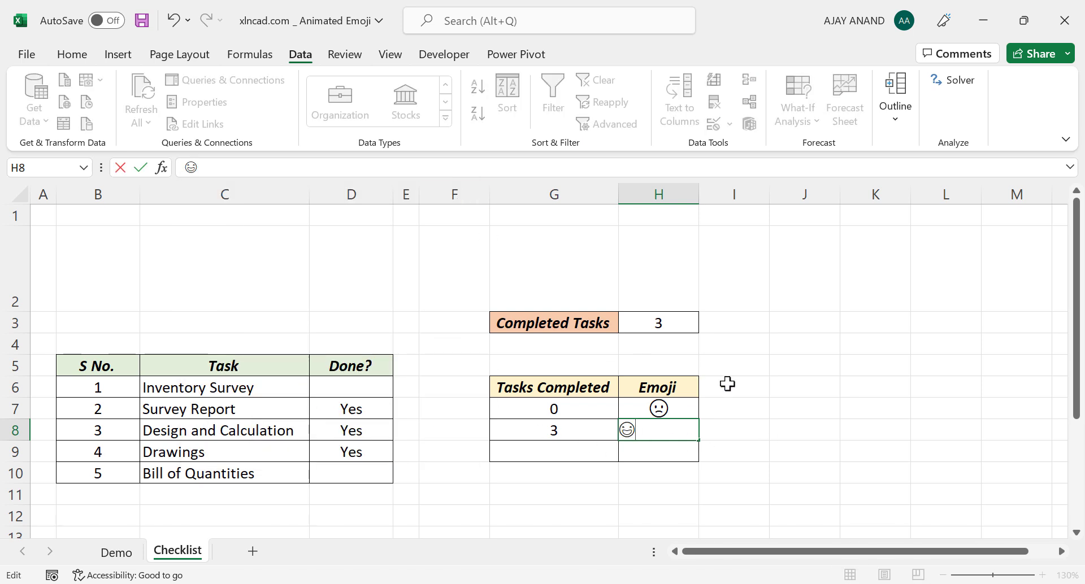
key("Return")
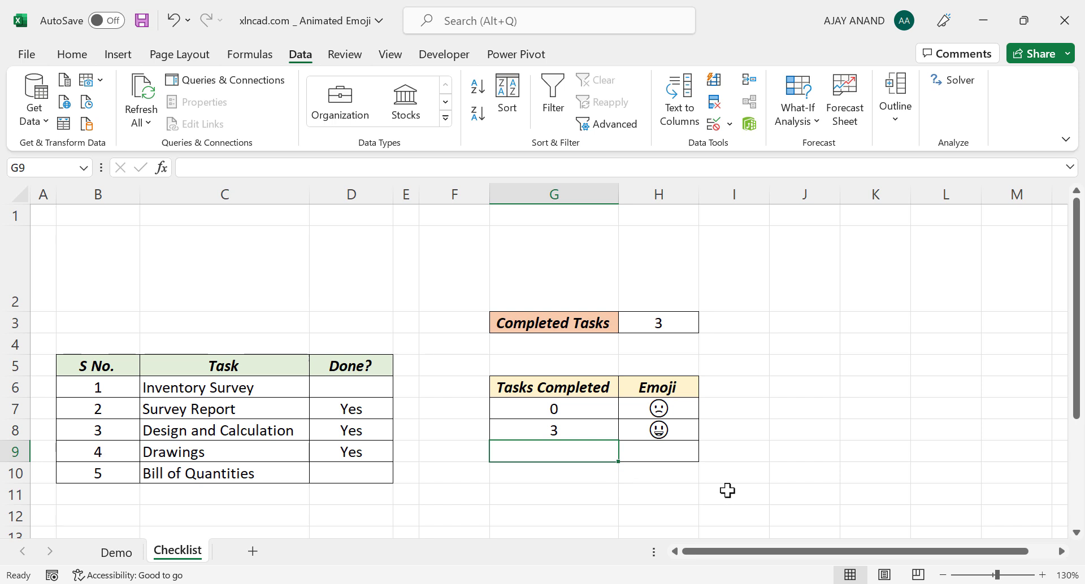
Step: Enter 5 in G9 with a star-struck face emoji in H9
type("5")
key("Tab")
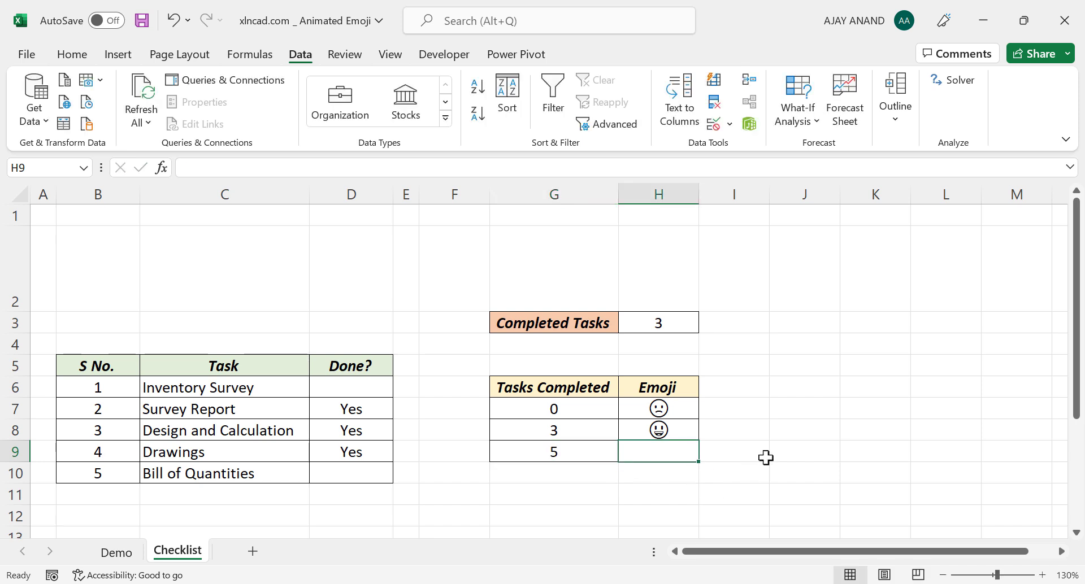
key("super+semicolon")
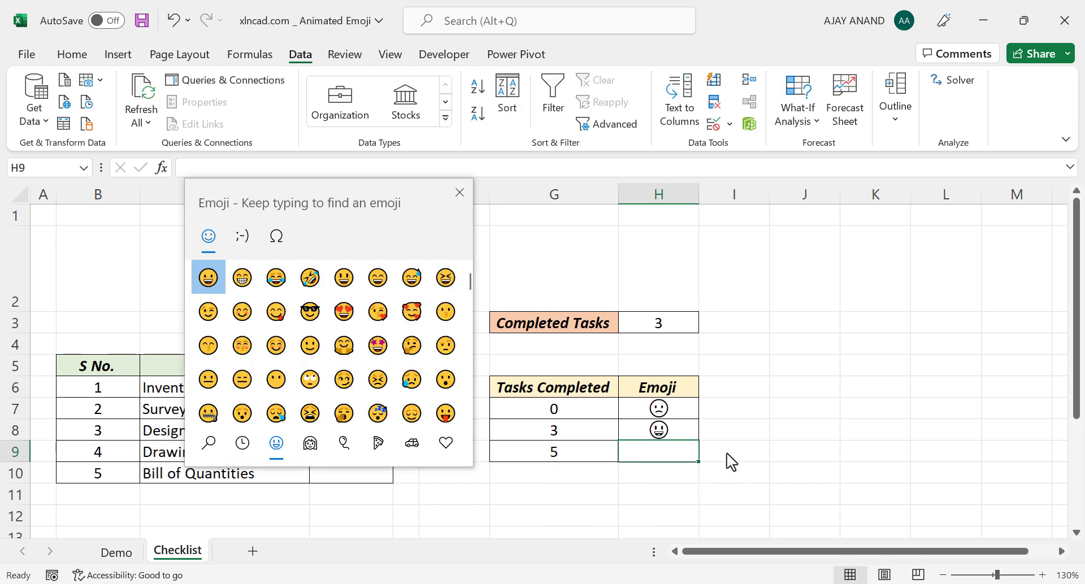
left_click(376, 347)
left_click(459, 193)
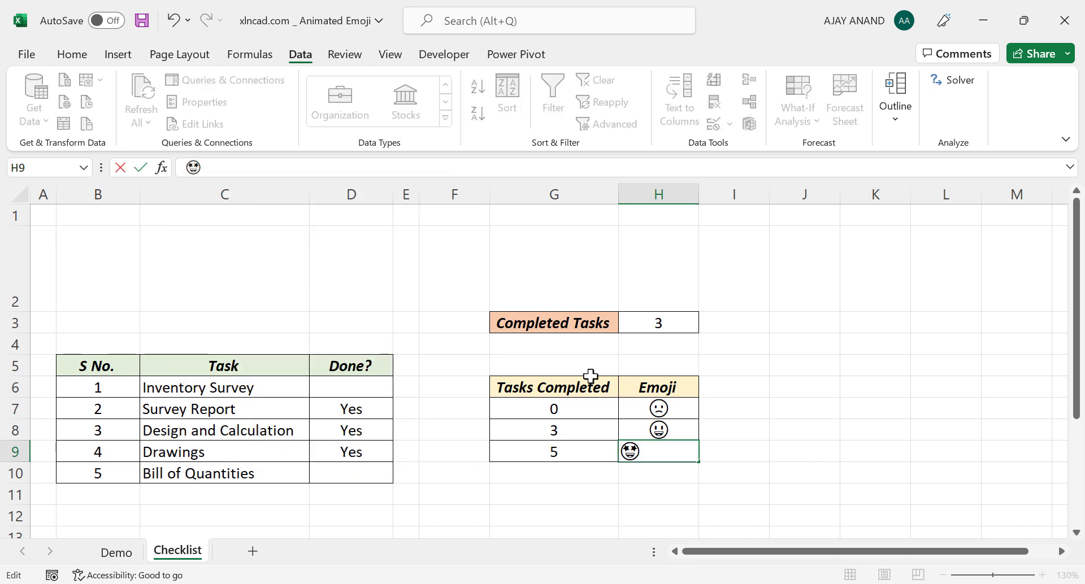
key("Return")
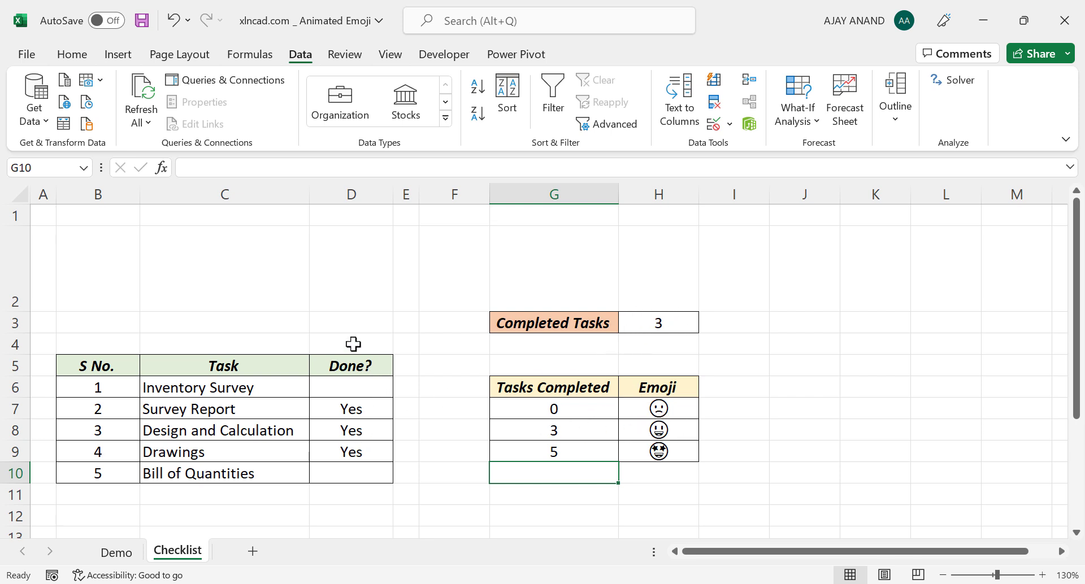
Step: Enter =VLOOKUP(H3,G7:H9,2,TRUE) in C2 so it shows the grinning face for 3 tasks
left_click(226, 272)
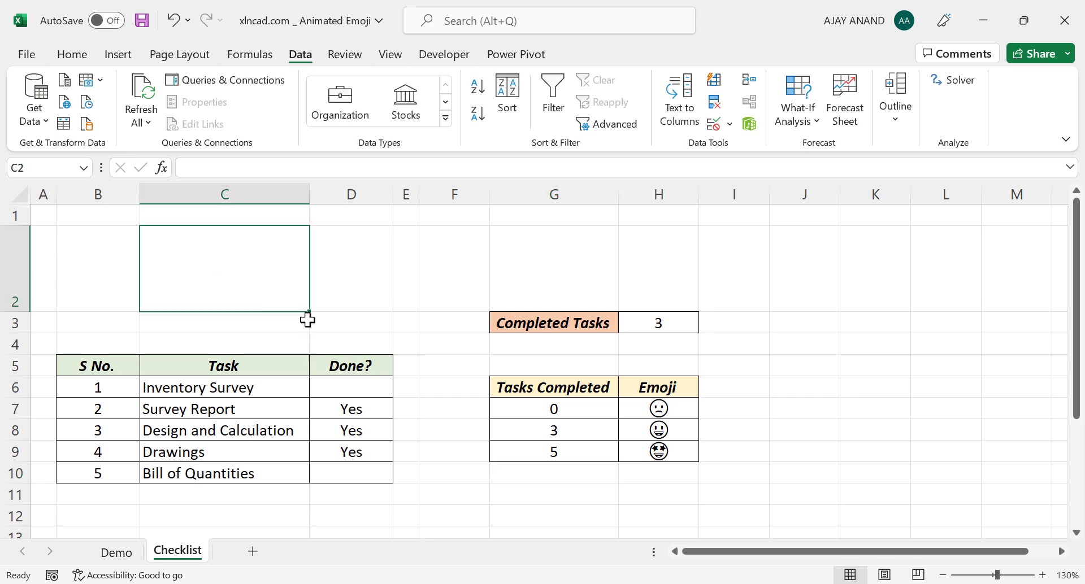
type("=")
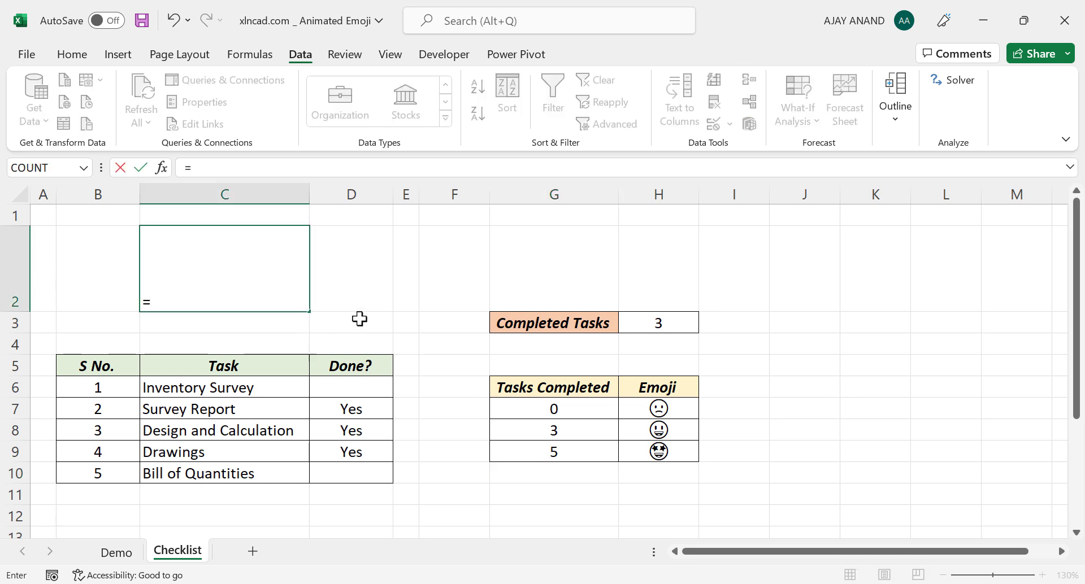
type("VLOOKUP")
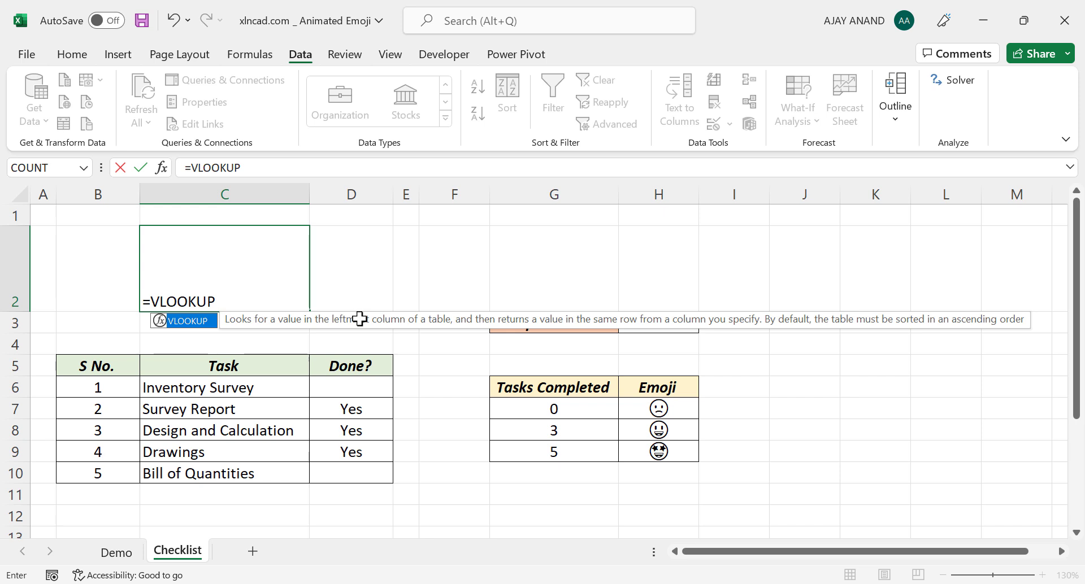
type("(")
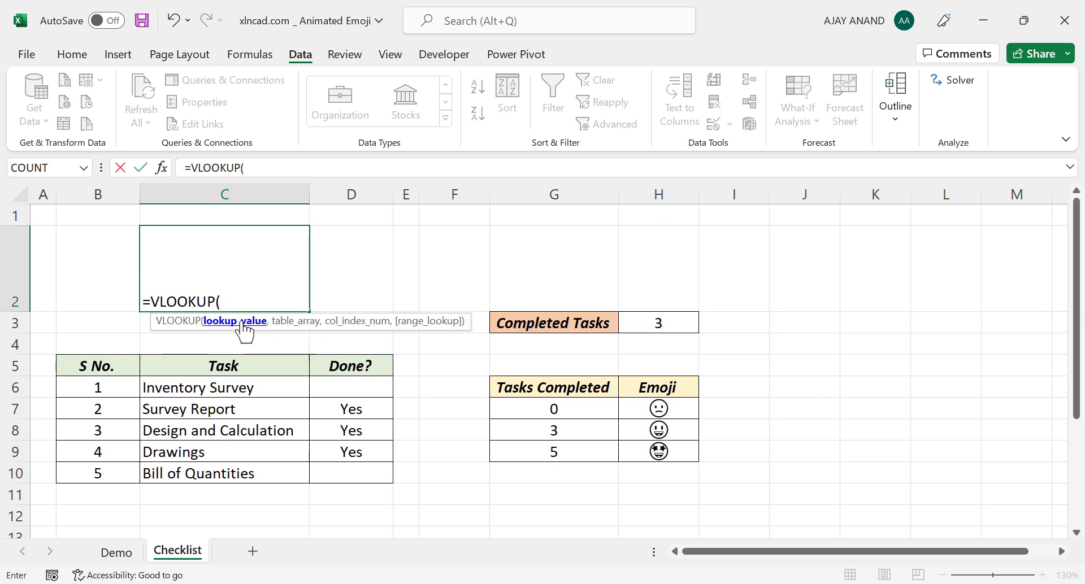
left_click(676, 324)
type(",")
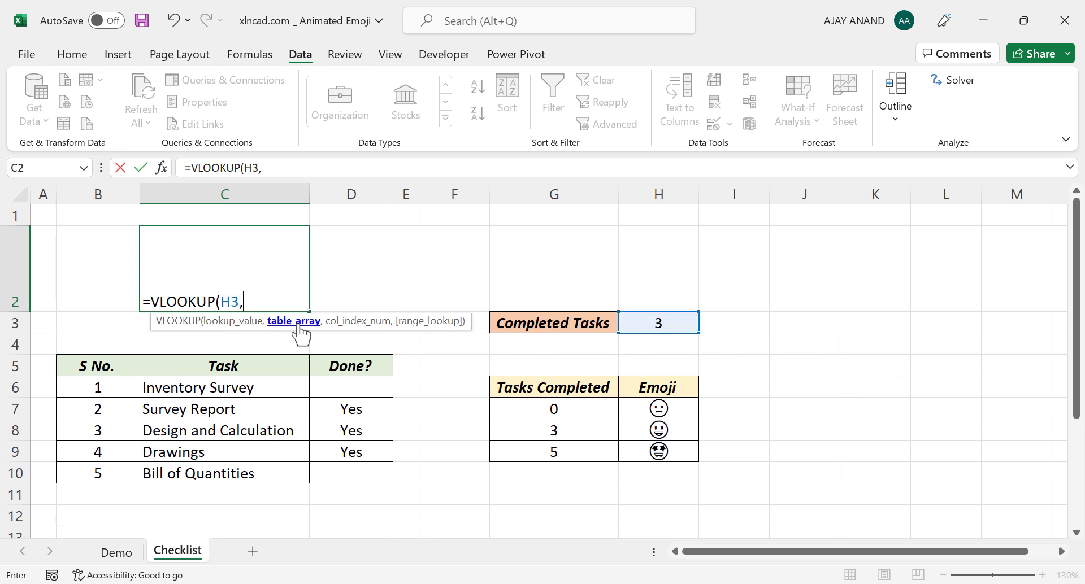
left_click_drag(550, 407, 659, 453)
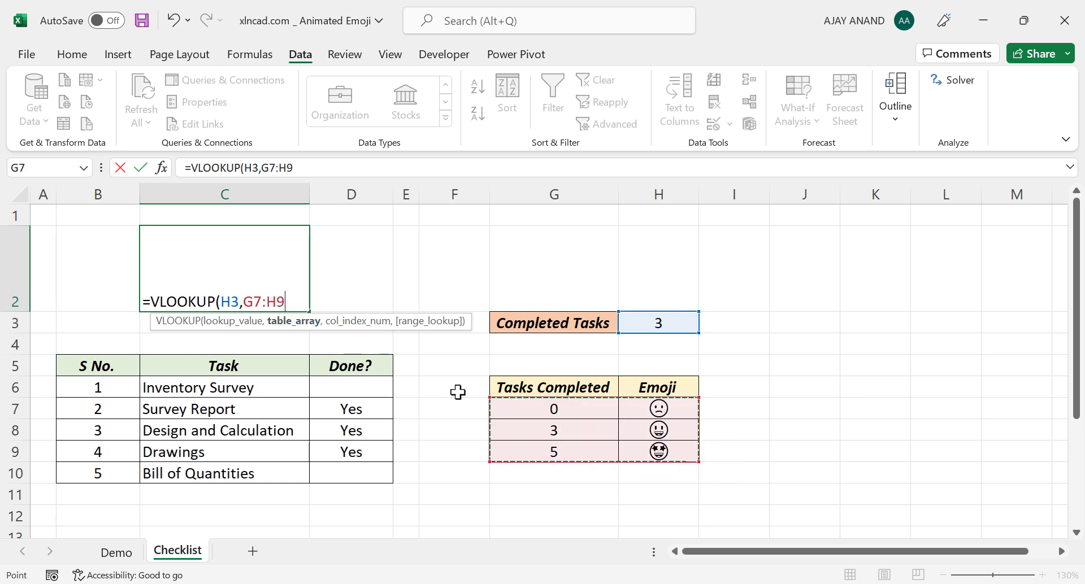
type(",")
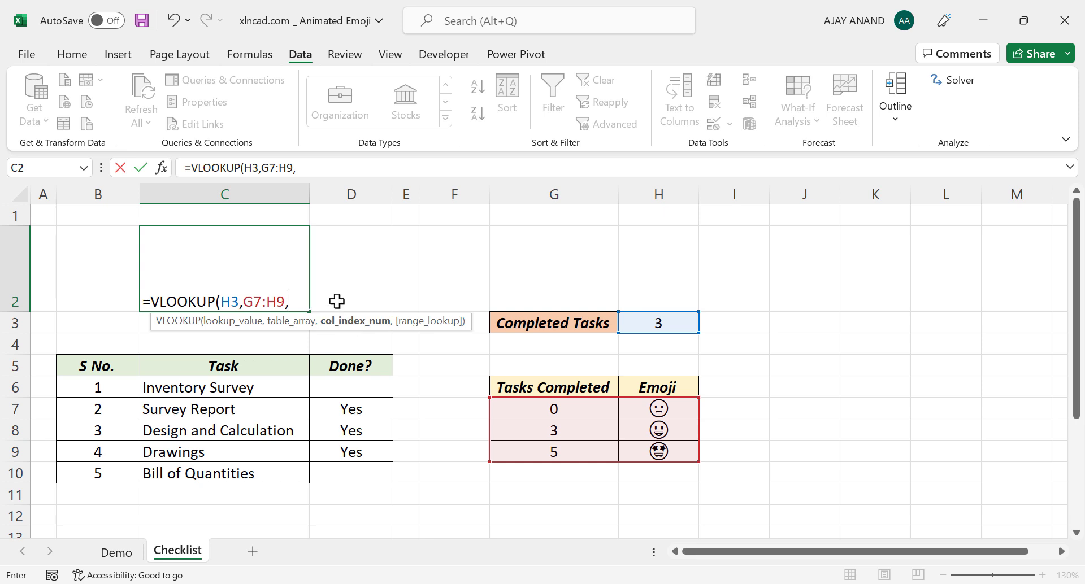
type(",")
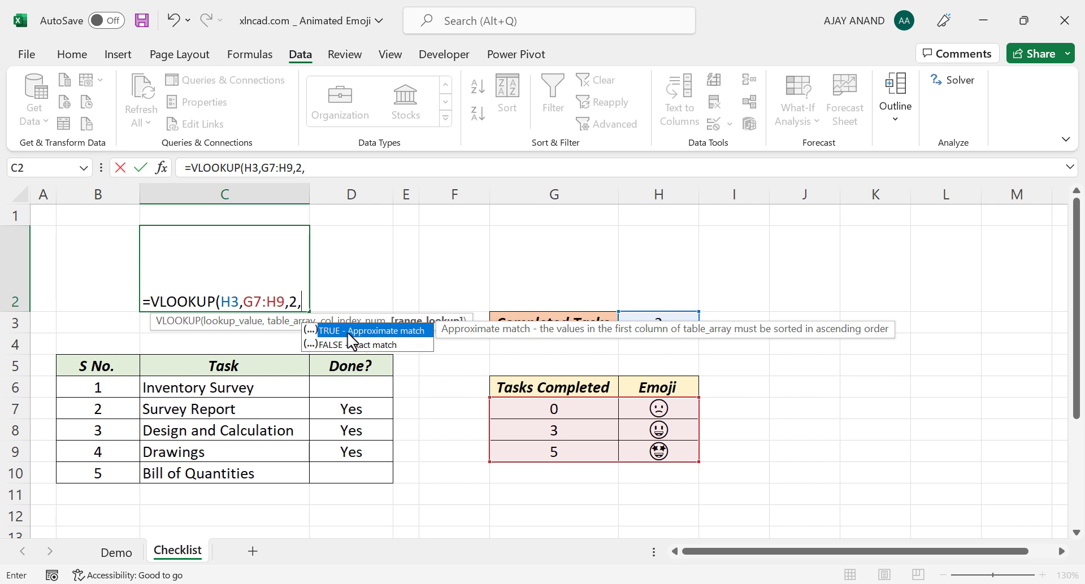
double_click(362, 332)
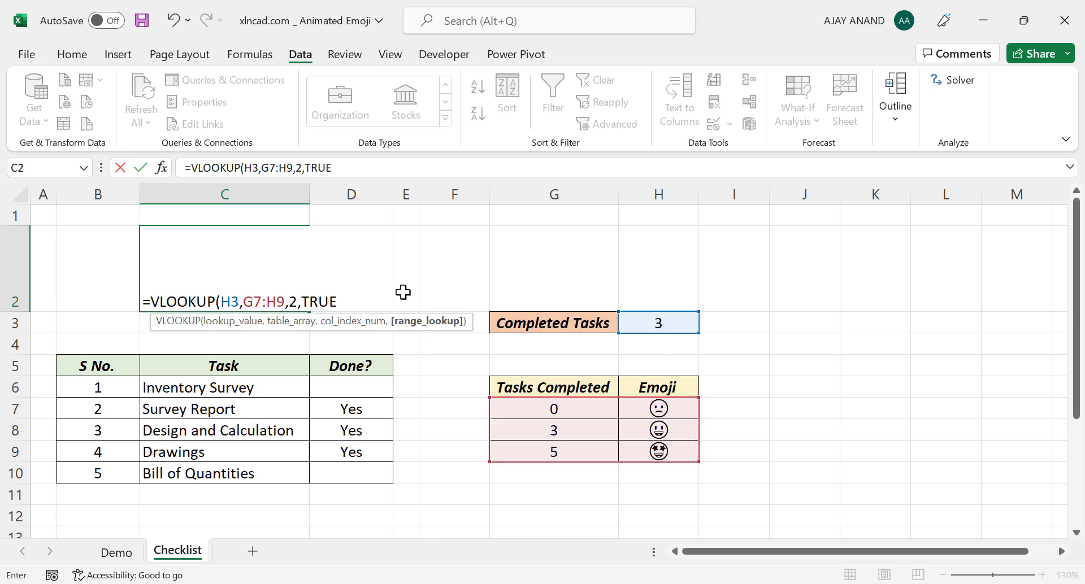
type(")")
key("Return")
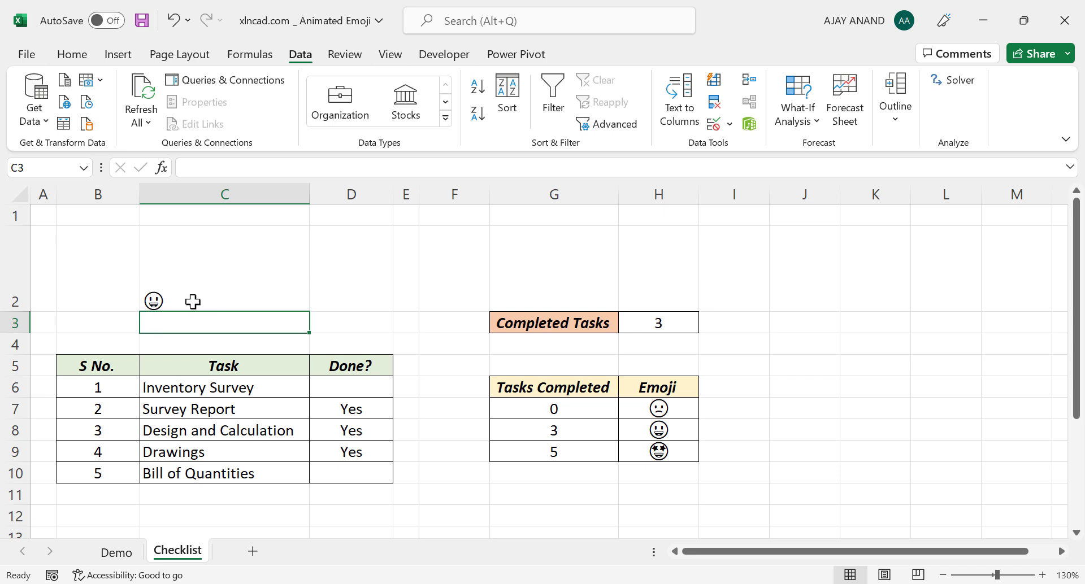
Step: Enlarge the C2 emoji's font to 72, then reduce it to 48
left_click(234, 277)
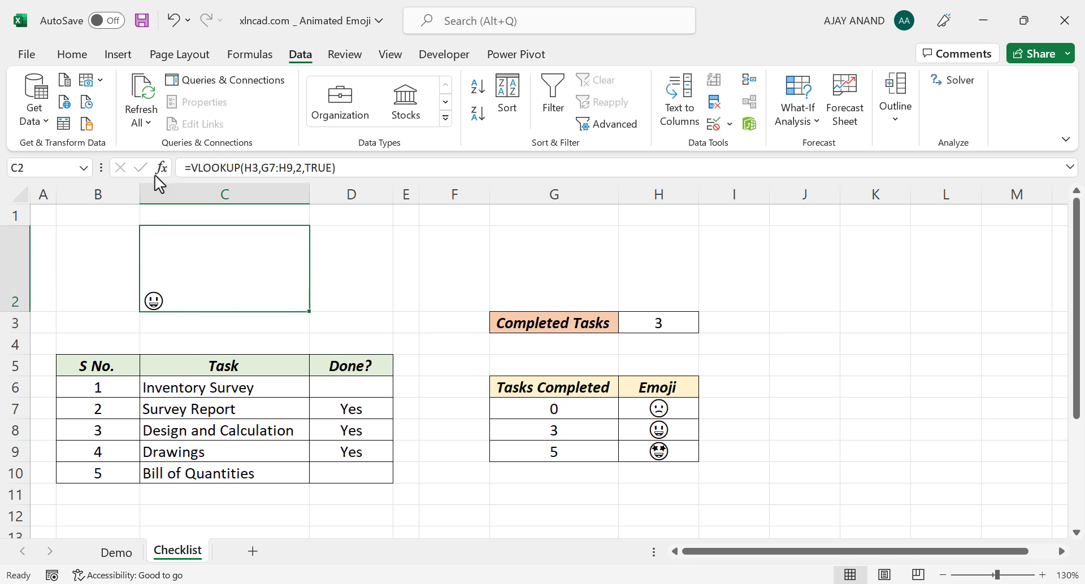
left_click(79, 54)
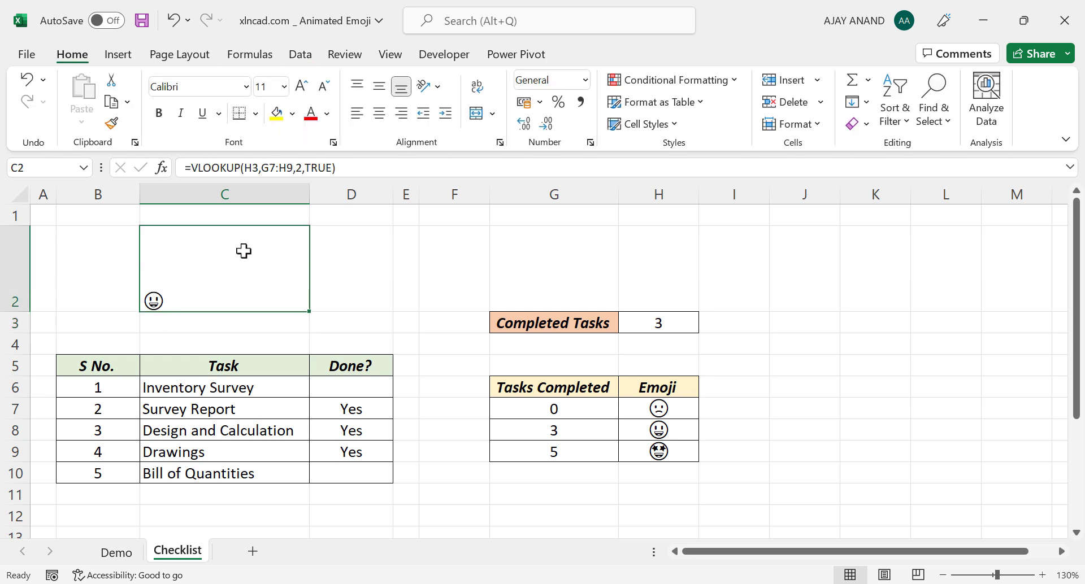
left_click(305, 88)
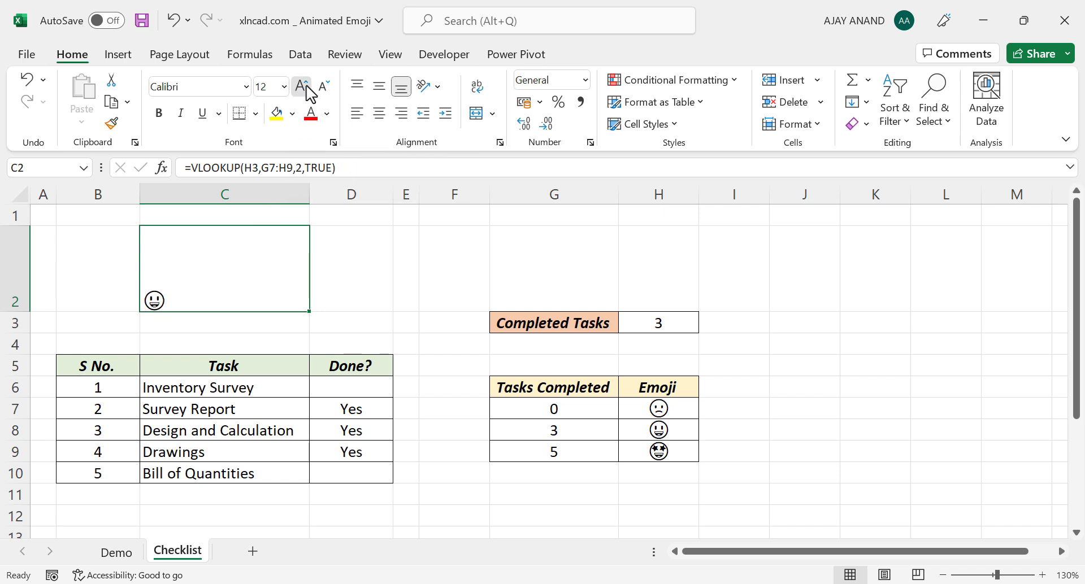
left_click(304, 86)
left_click(303, 87)
left_click(304, 86)
left_click(304, 86)
left_click(303, 87)
left_click(303, 86)
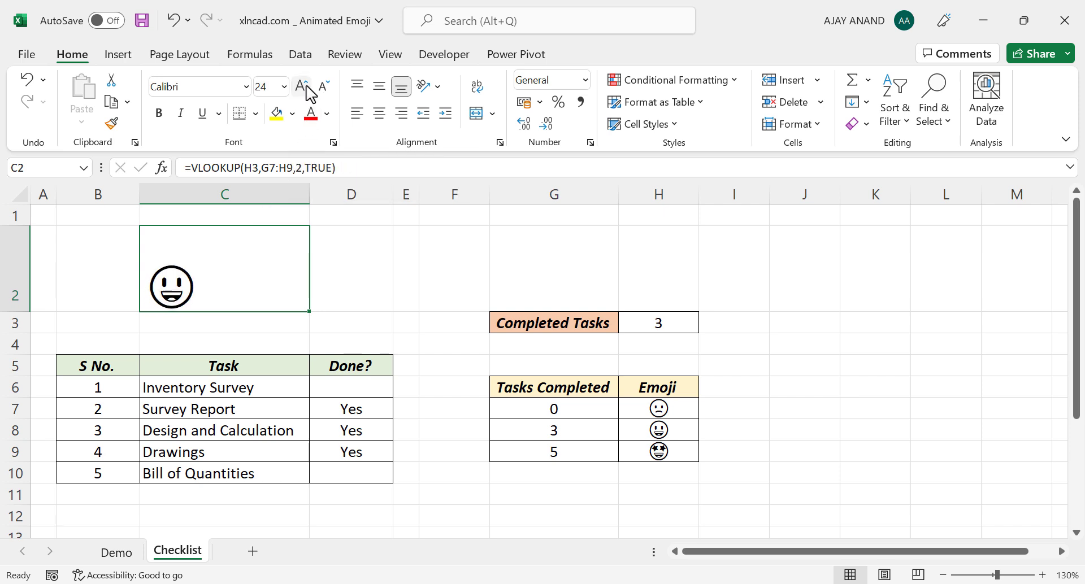
left_click(304, 87)
left_click(304, 86)
left_click(304, 86)
left_click(303, 87)
left_click(303, 86)
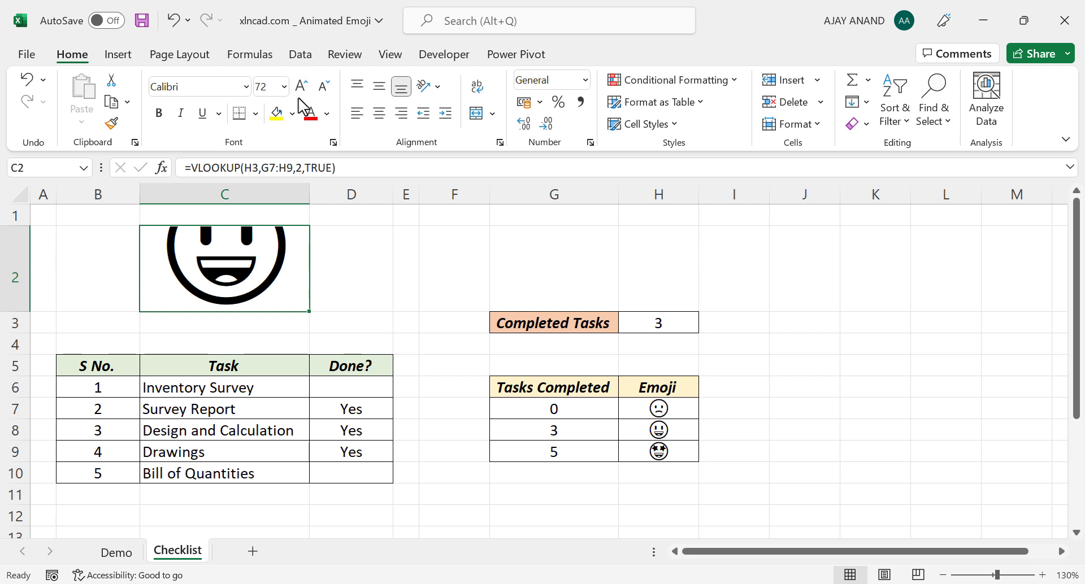
left_click(323, 86)
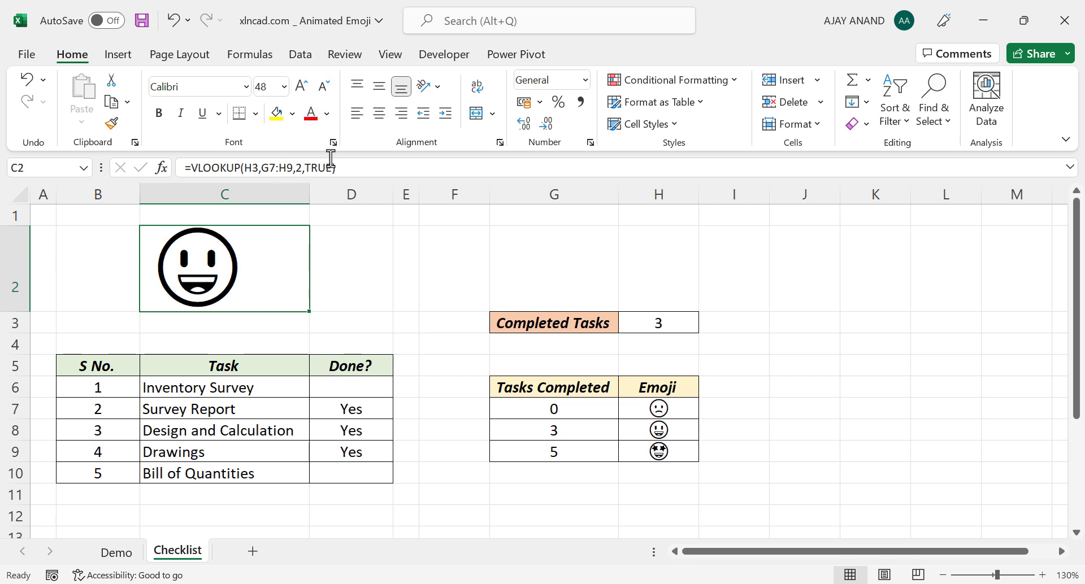
Step: Centre the C2 emoji horizontally and vertically, then select D8
left_click(379, 113)
left_click(378, 86)
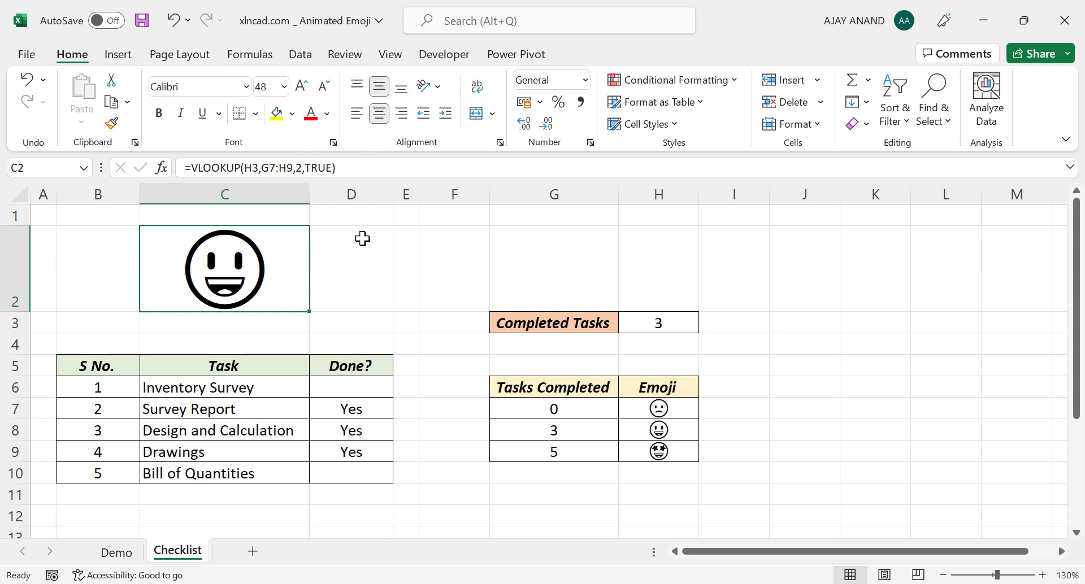
left_click(377, 433)
Step: Clear D8, set D6 to Yes and fill it down through D10 so all five tasks read Yes
key("Delete")
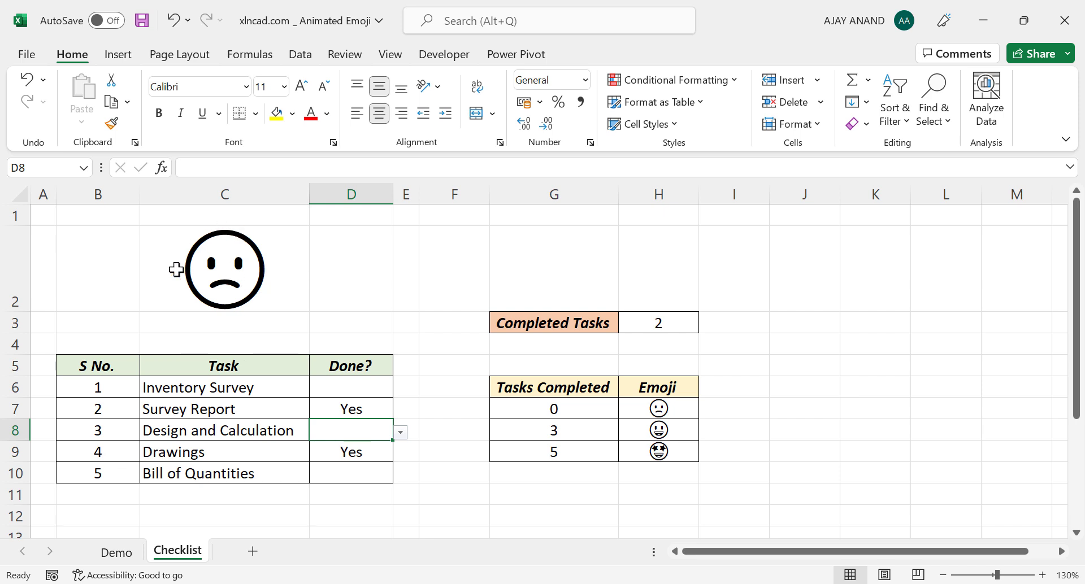
left_click(382, 390)
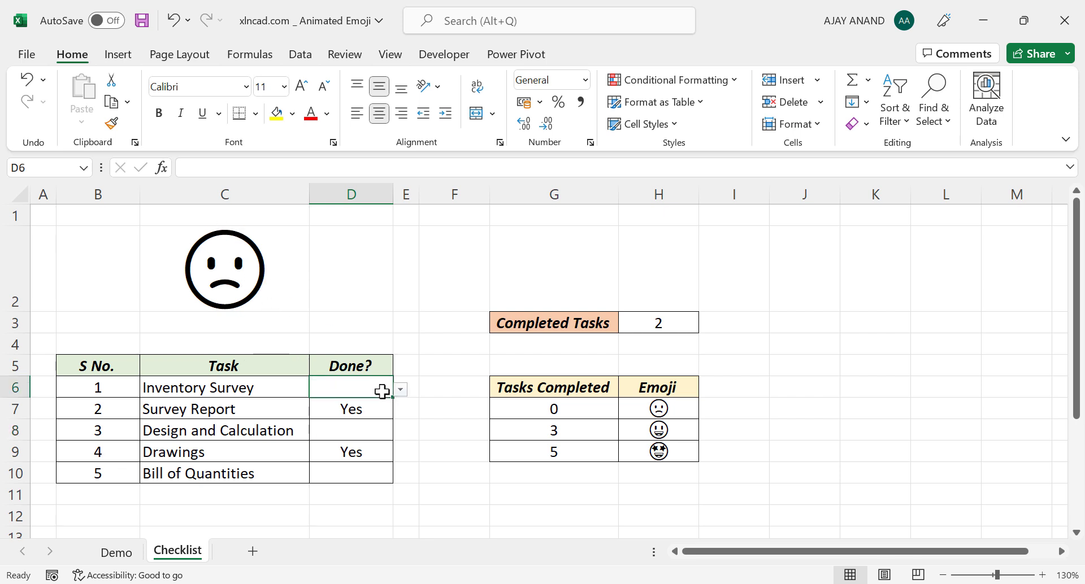
left_click(400, 389)
left_click(373, 406)
left_click_drag(392, 398, 383, 478)
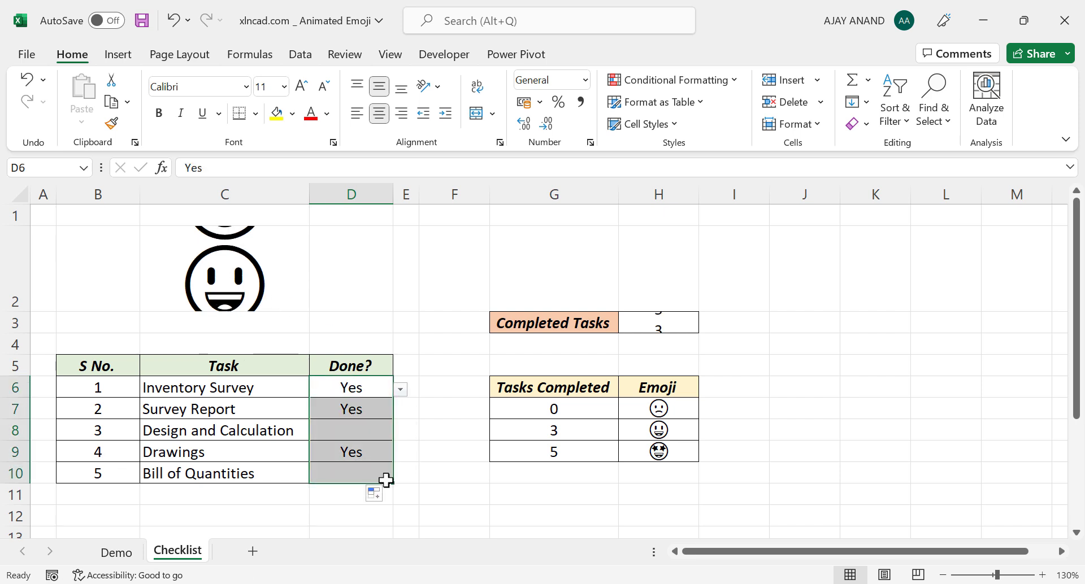
left_click(373, 410)
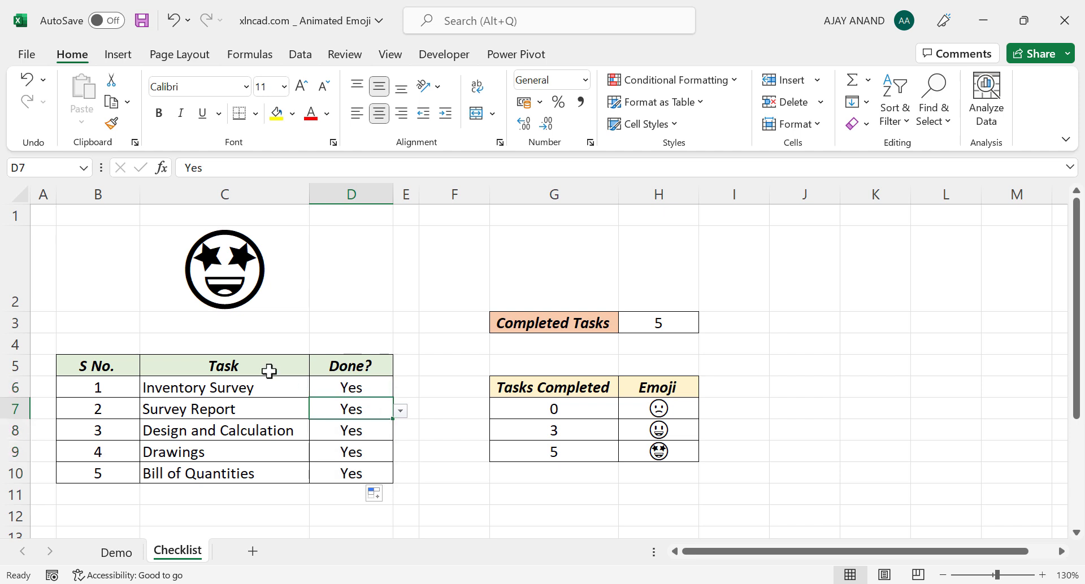
left_click(268, 284)
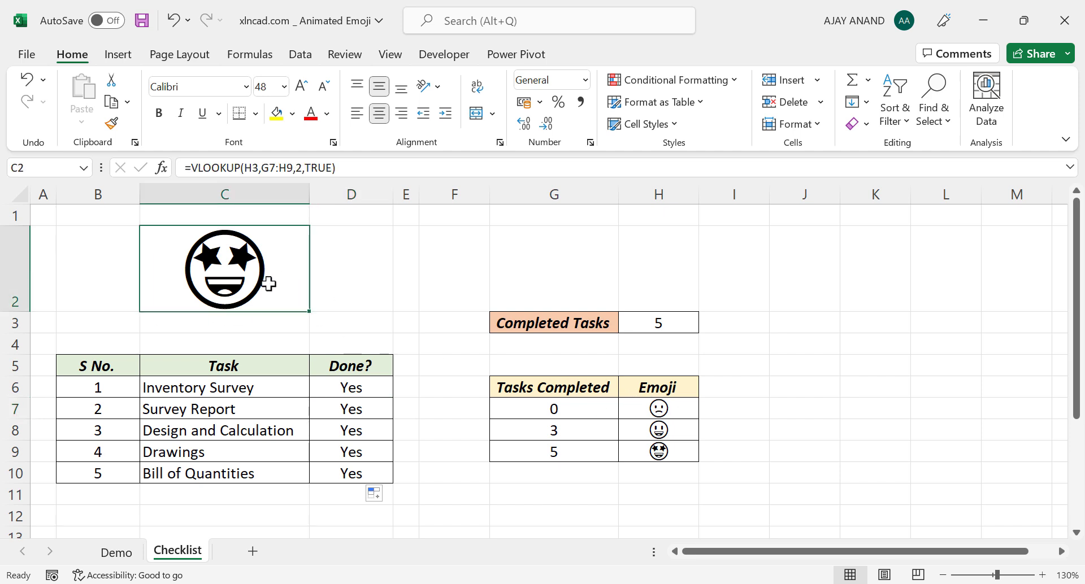
Step: Add a formula rule =$H$3<=2 to C2 that sets the font colour to red
left_click(724, 85)
left_click(699, 321)
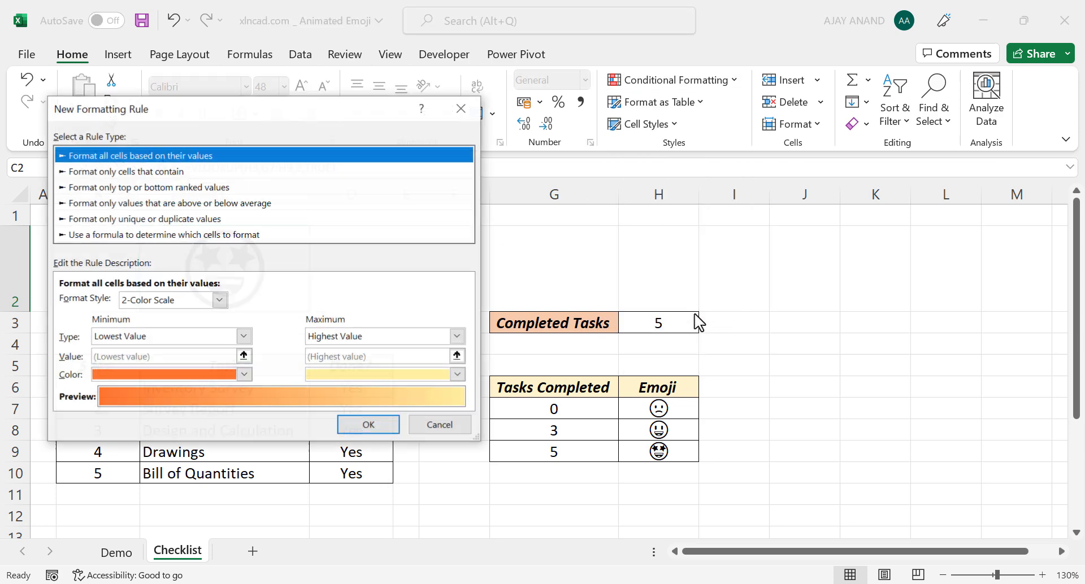
left_click(139, 237)
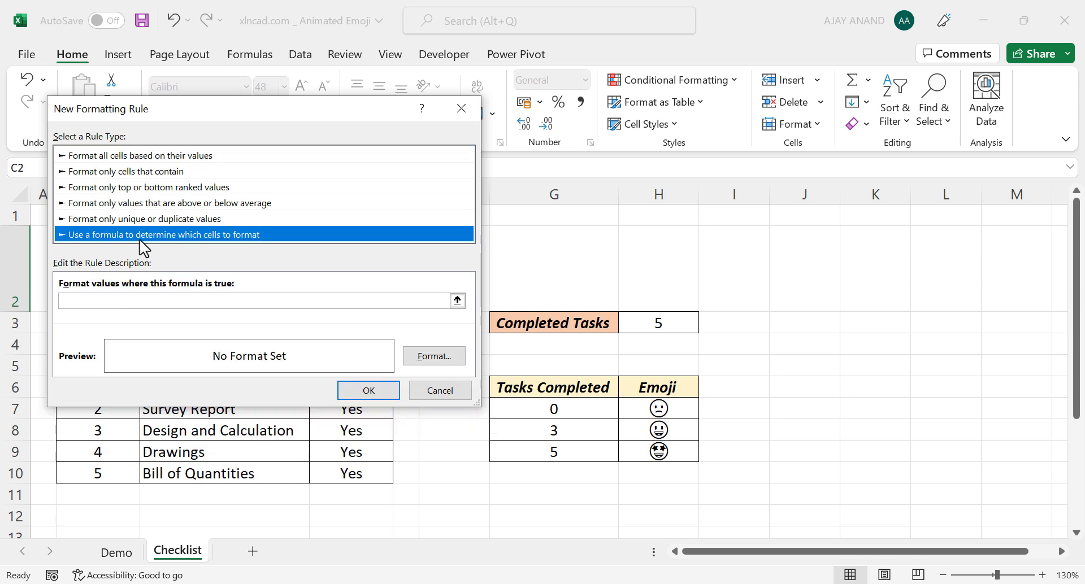
left_click(85, 301)
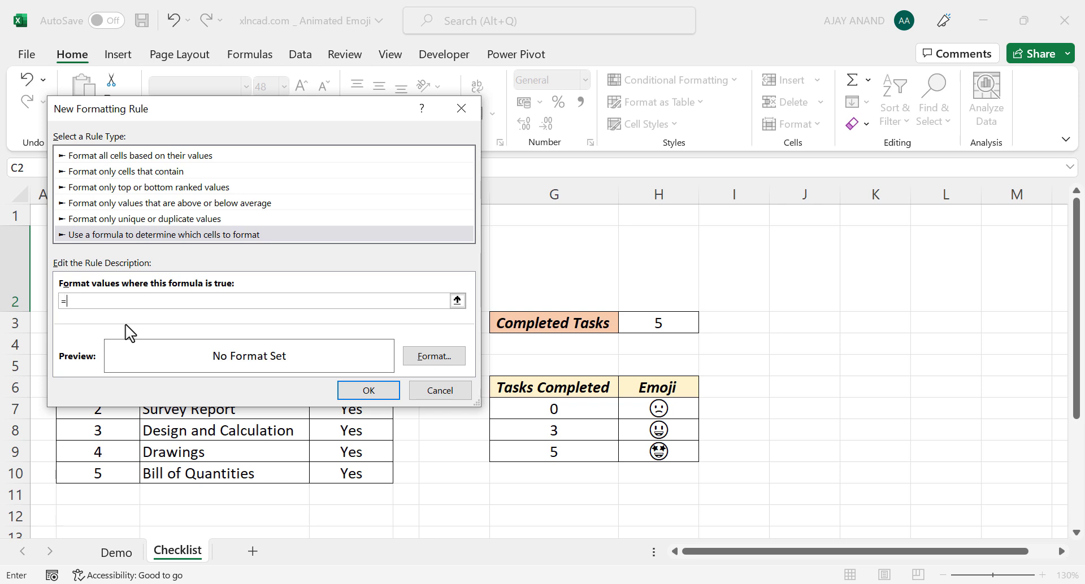
left_click(679, 321)
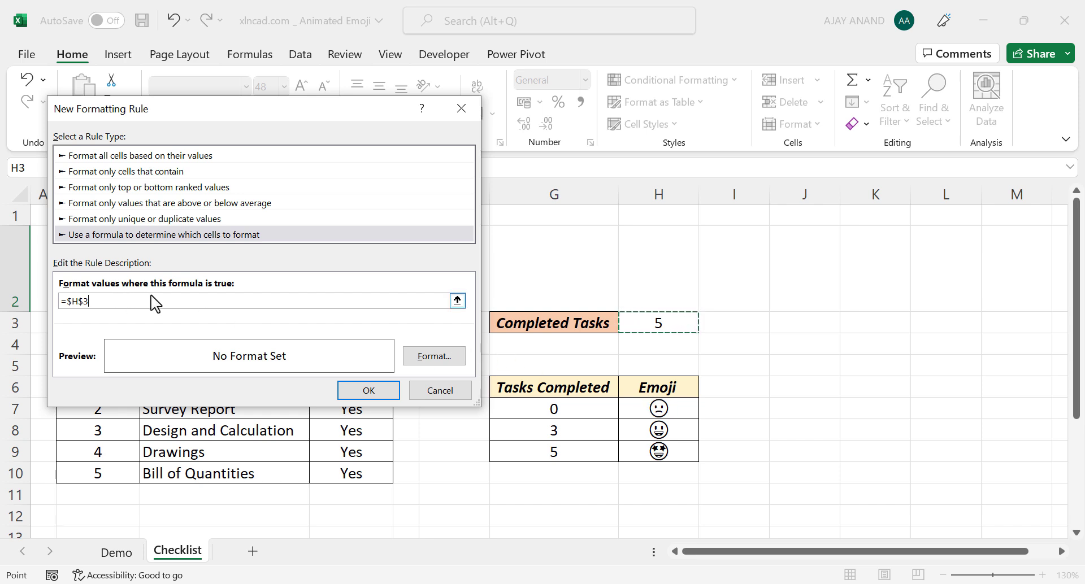
type("<=2")
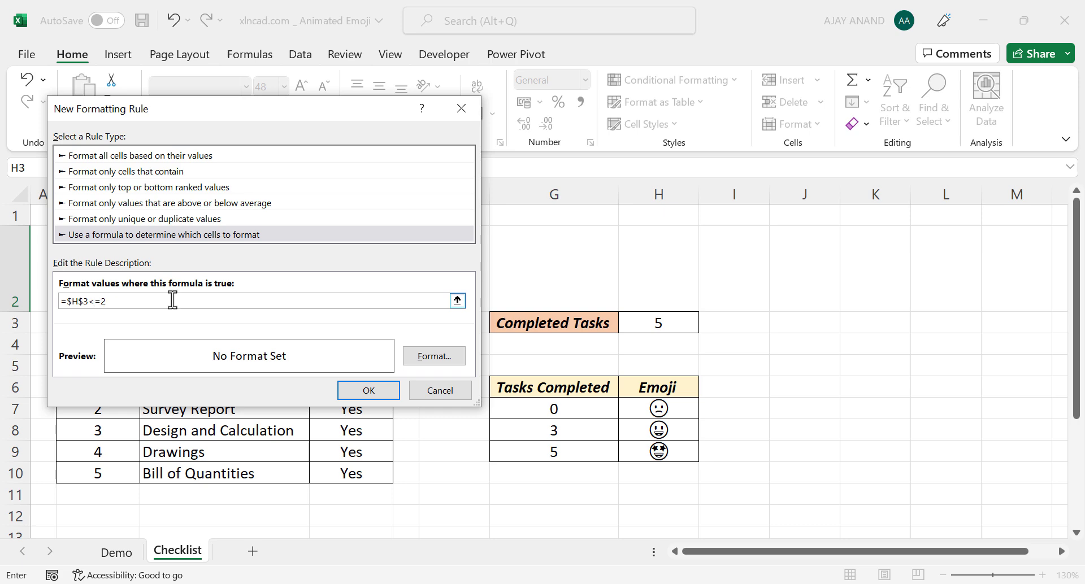
left_click(412, 359)
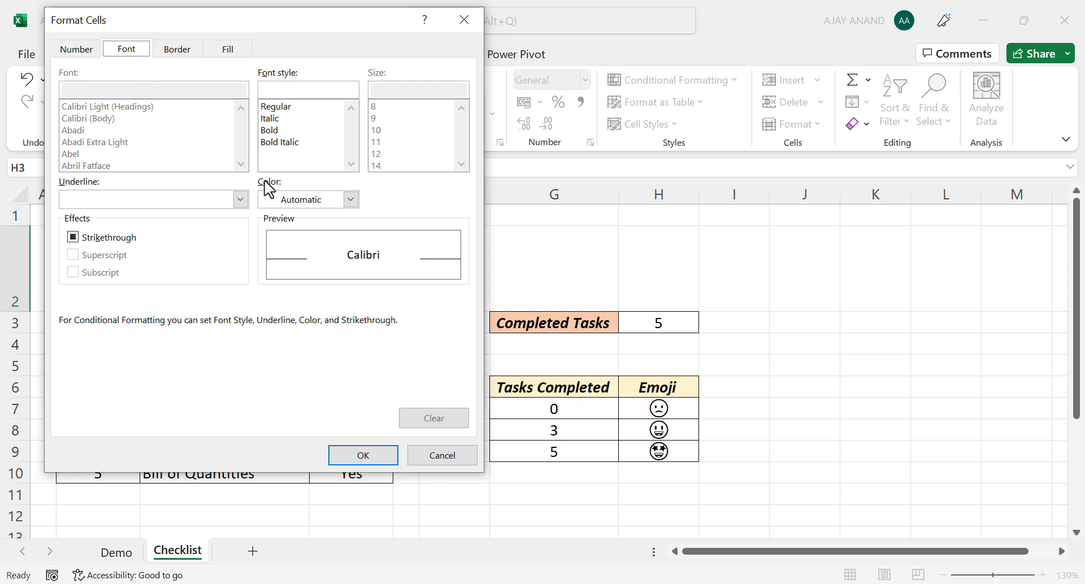
left_click(351, 201)
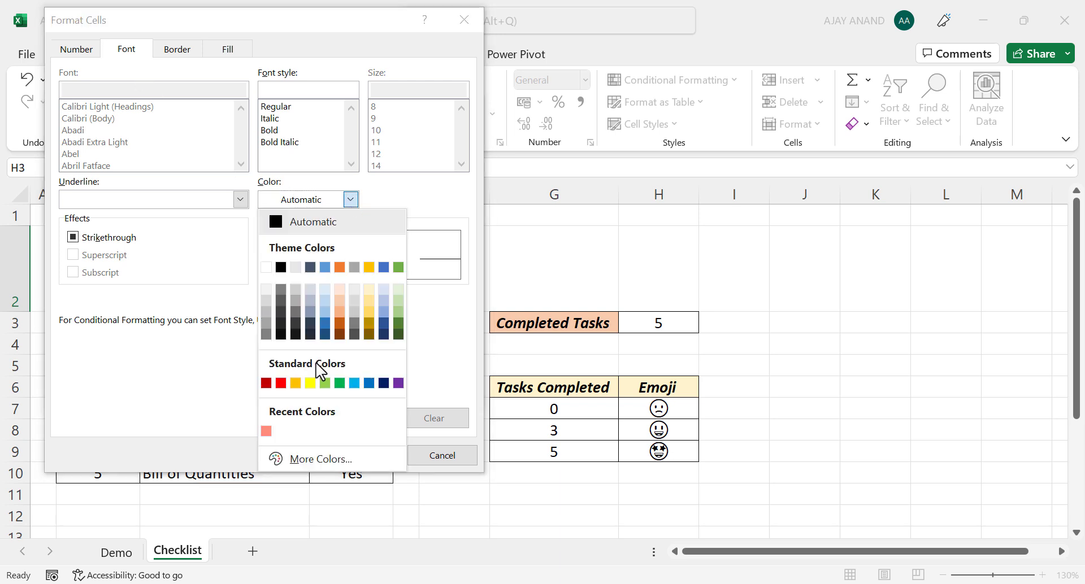
left_click(280, 384)
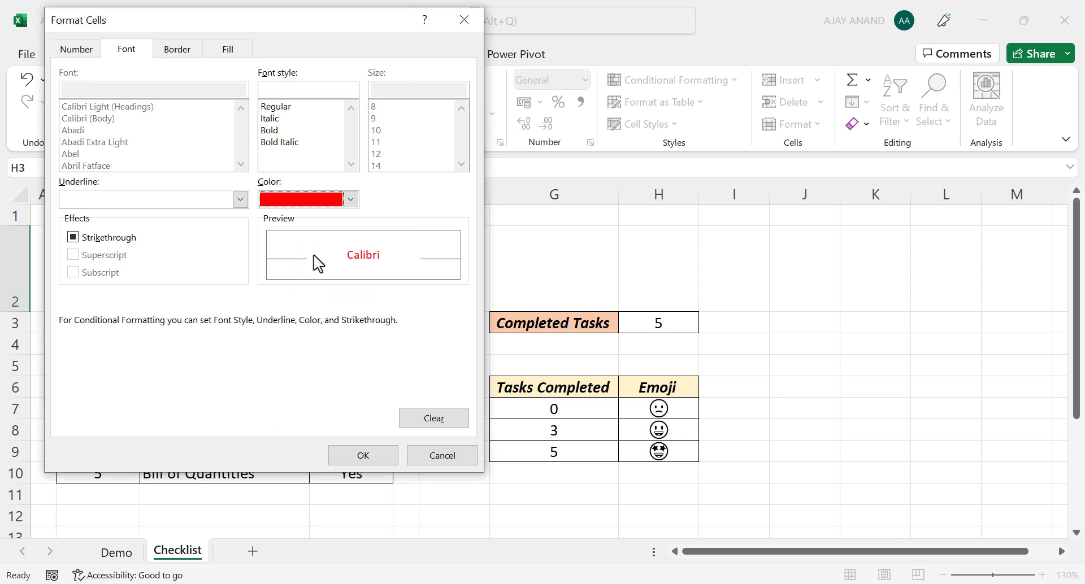
left_click(363, 455)
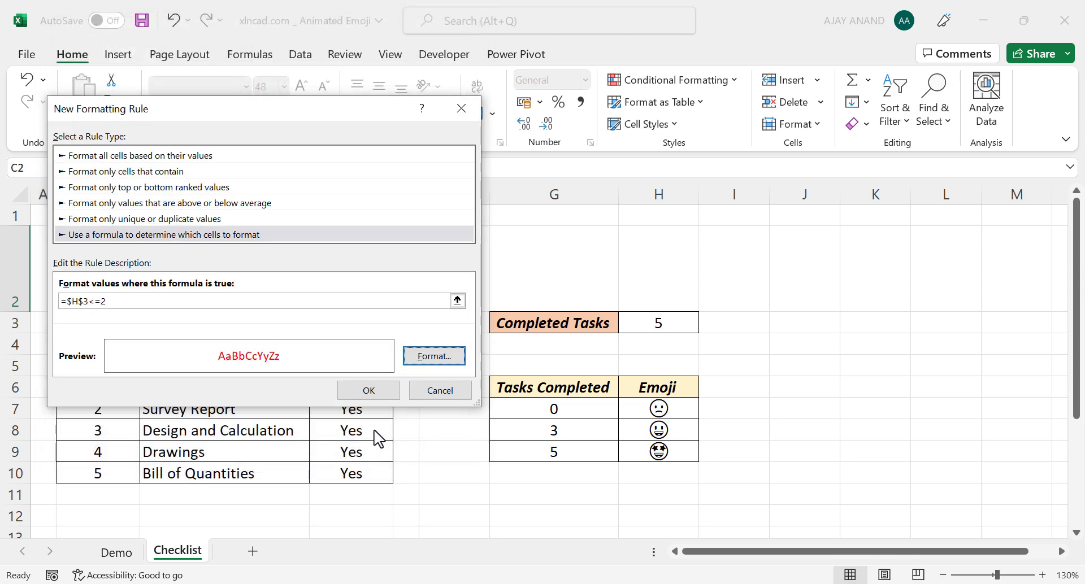
left_click(370, 390)
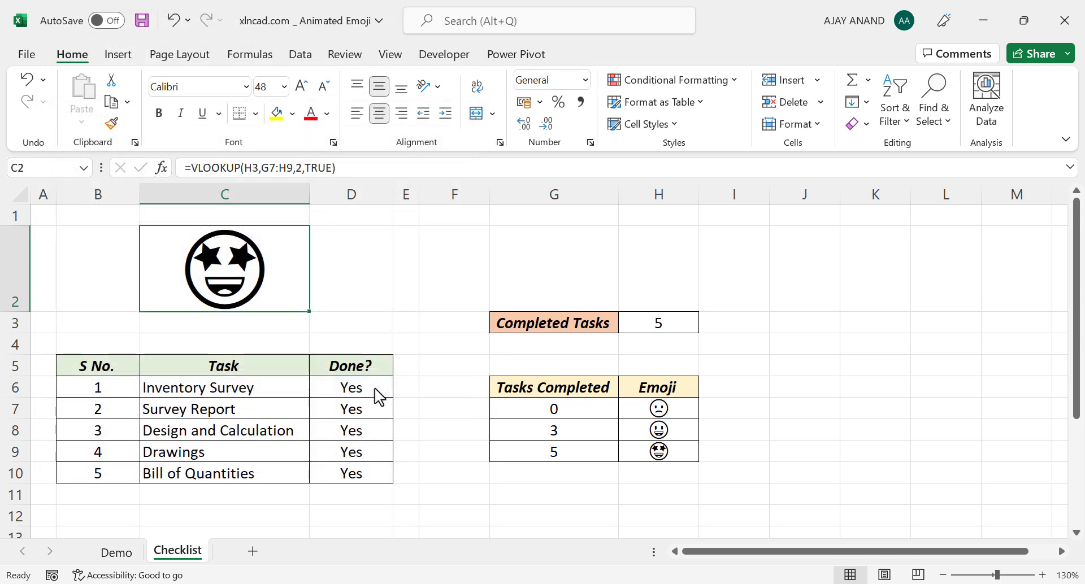
Step: Clear the Yes entries from status cells D7 through D10
left_click_drag(368, 406, 373, 470)
key("Delete")
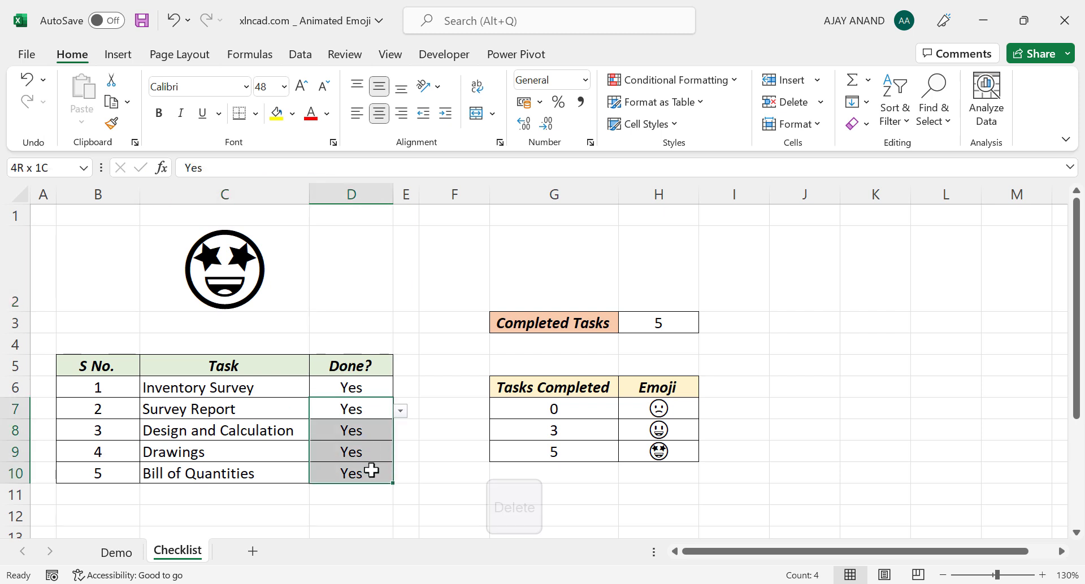
left_click(371, 431)
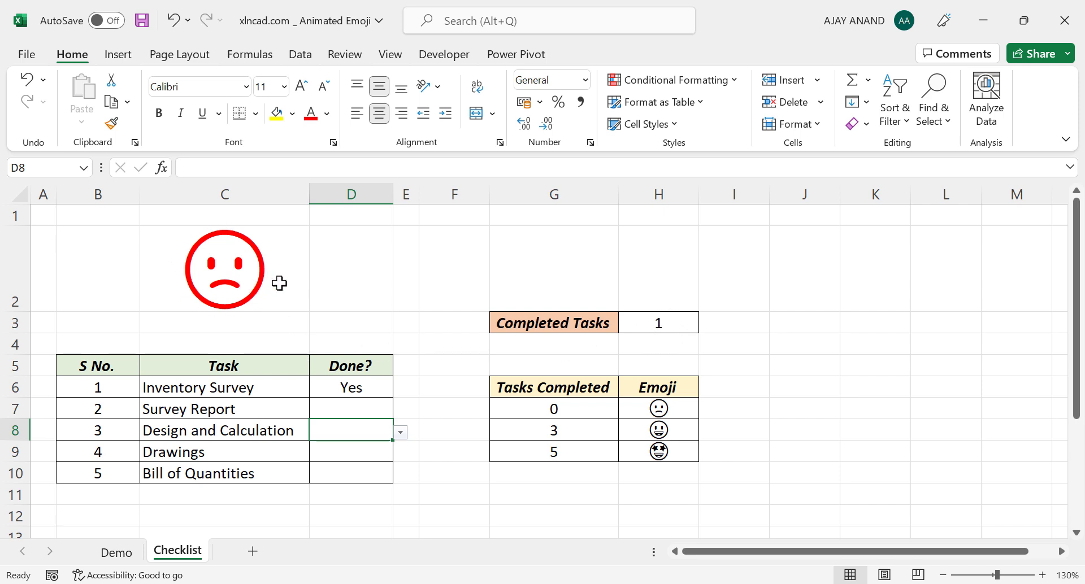
Step: Mark Survey Report (D7) and Design and Calculation (D8) as Yes
left_click(384, 409)
left_click(400, 412)
left_click(386, 432)
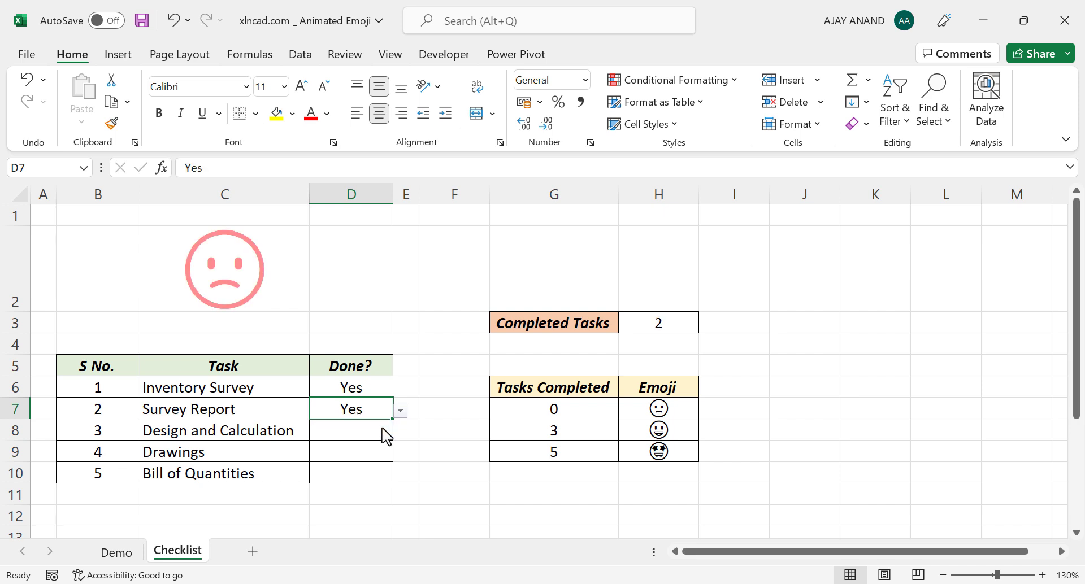
left_click(380, 429)
left_click(400, 433)
left_click(370, 452)
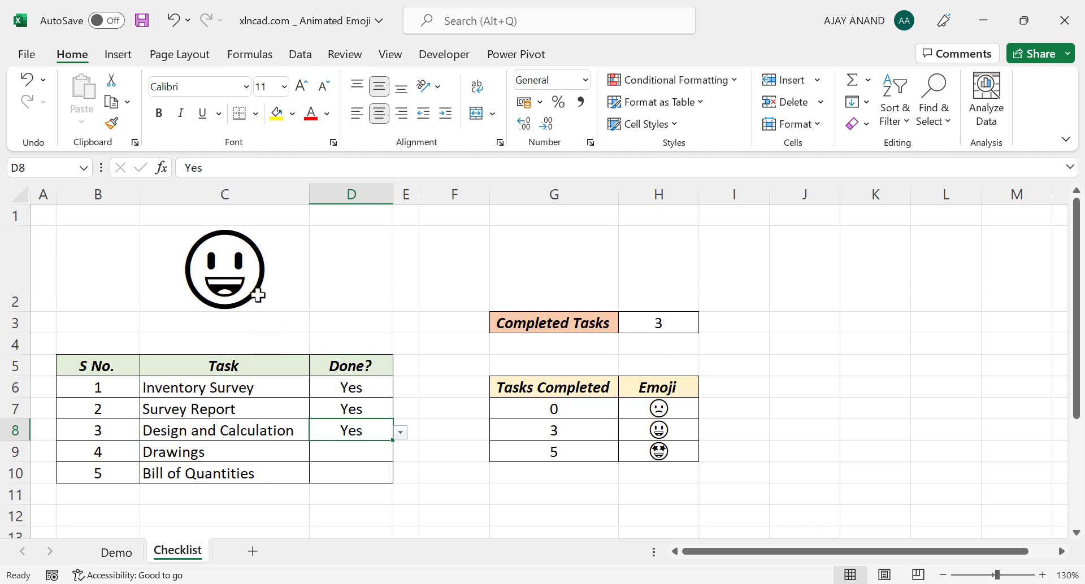
left_click(281, 281)
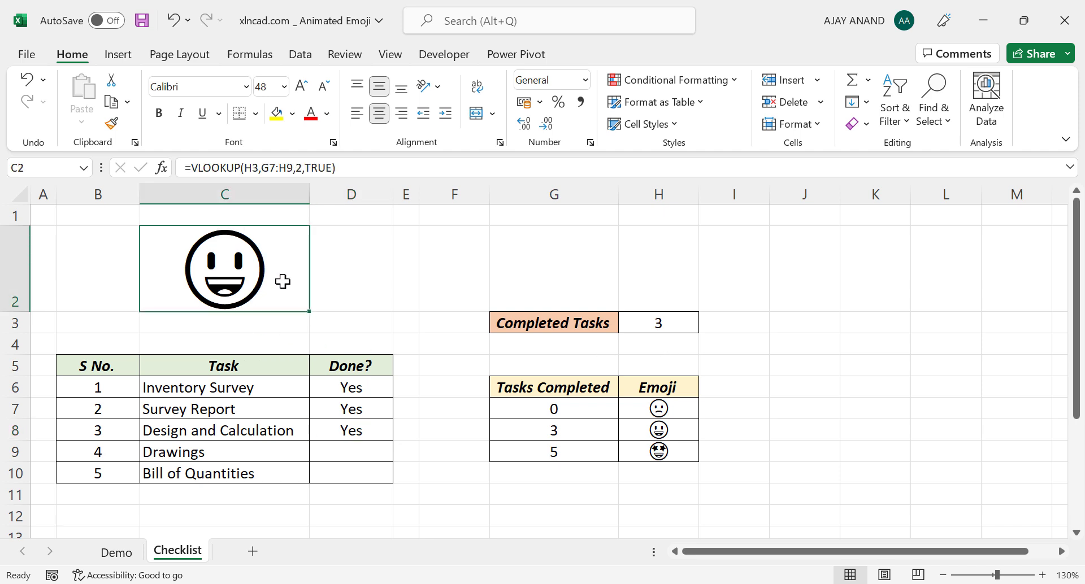
Step: Add a second formula rule =$H$3>=3 to C2 that sets a light blue font
left_click(673, 85)
left_click(672, 312)
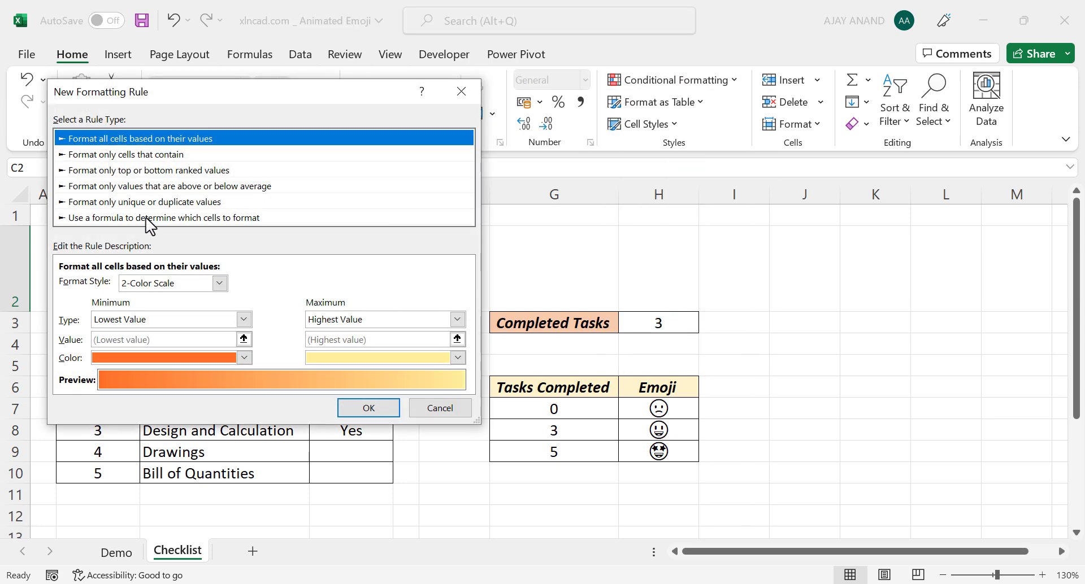
left_click(146, 218)
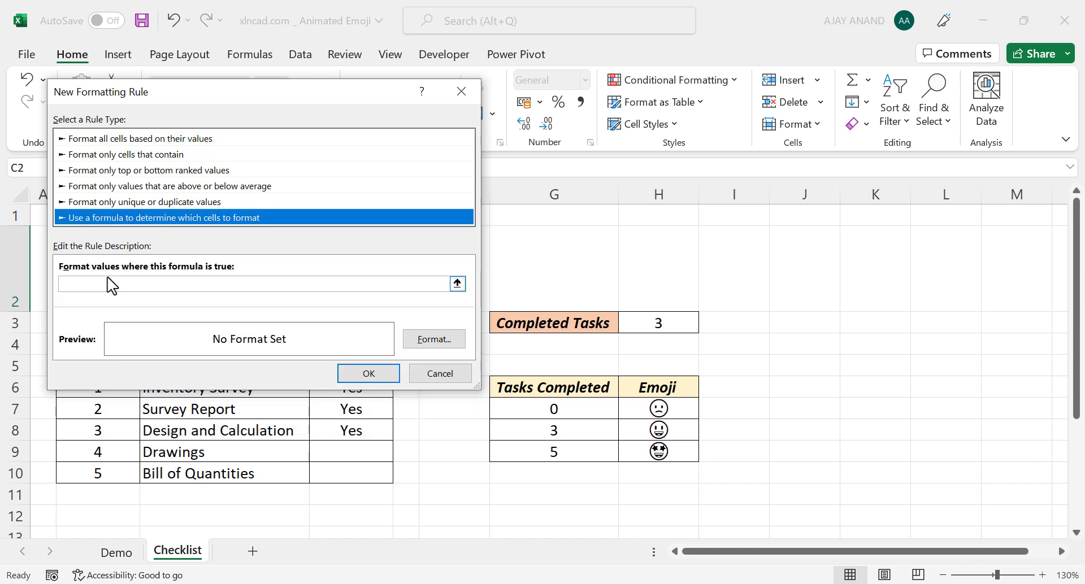
left_click(84, 284)
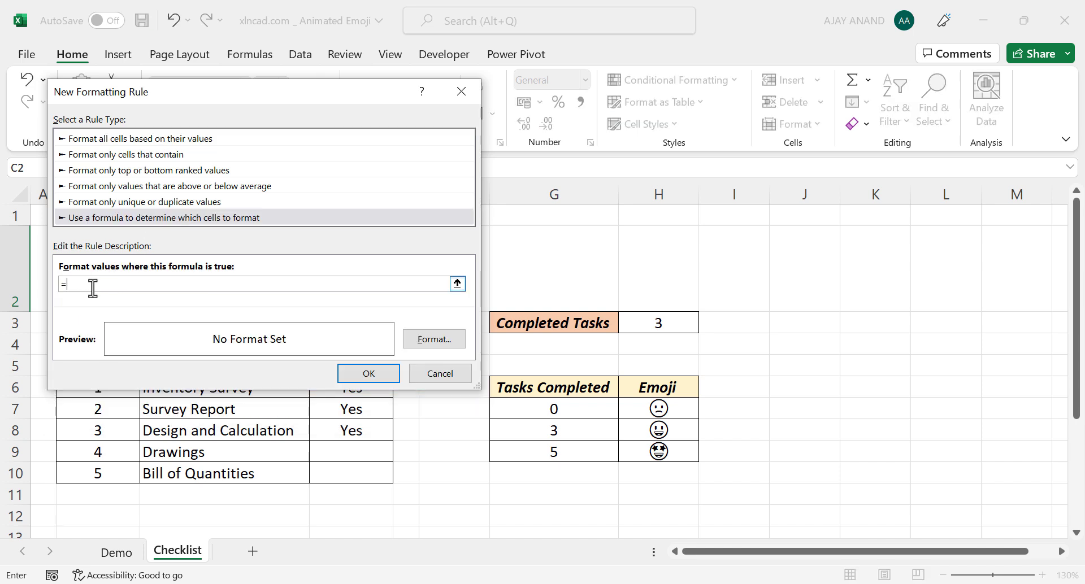
left_click(687, 322)
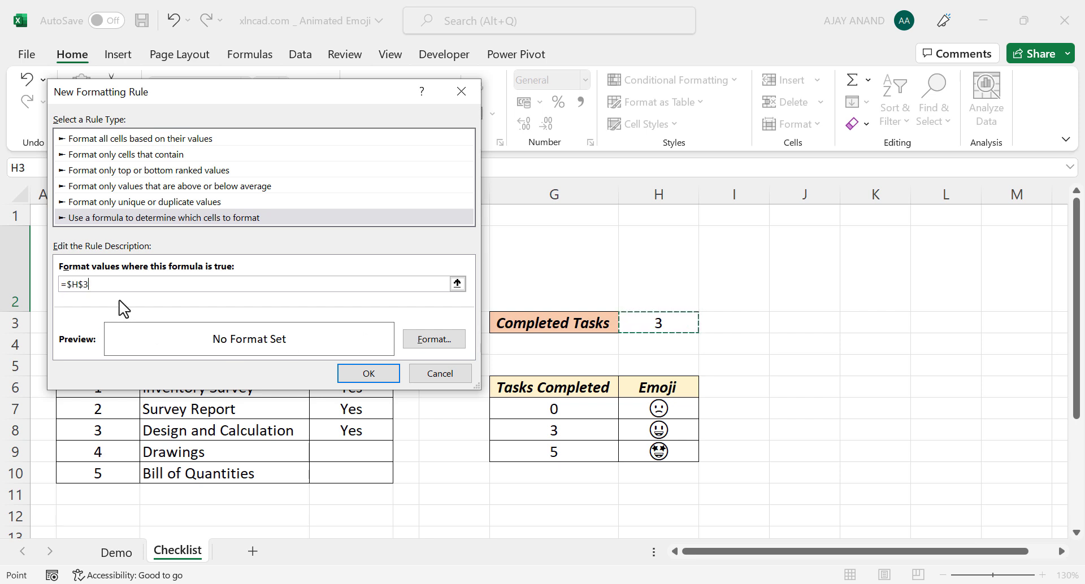
type(">=3")
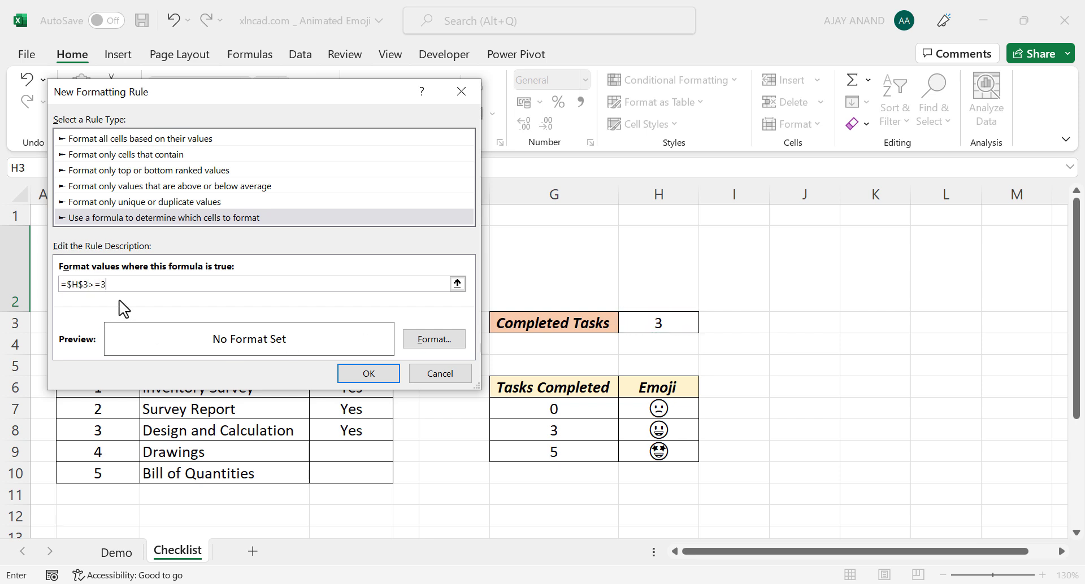
left_click(434, 339)
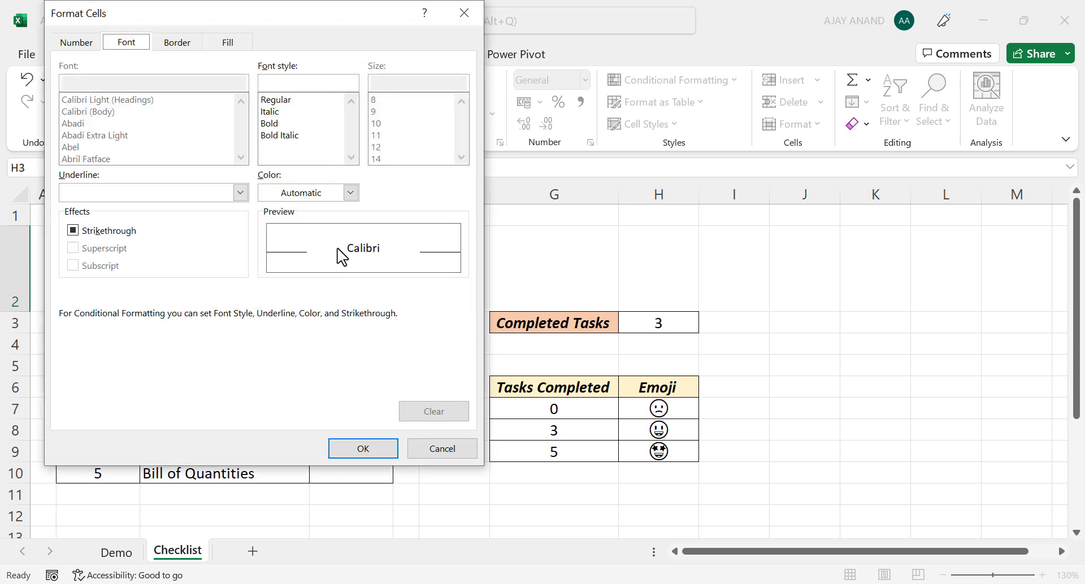
left_click(350, 193)
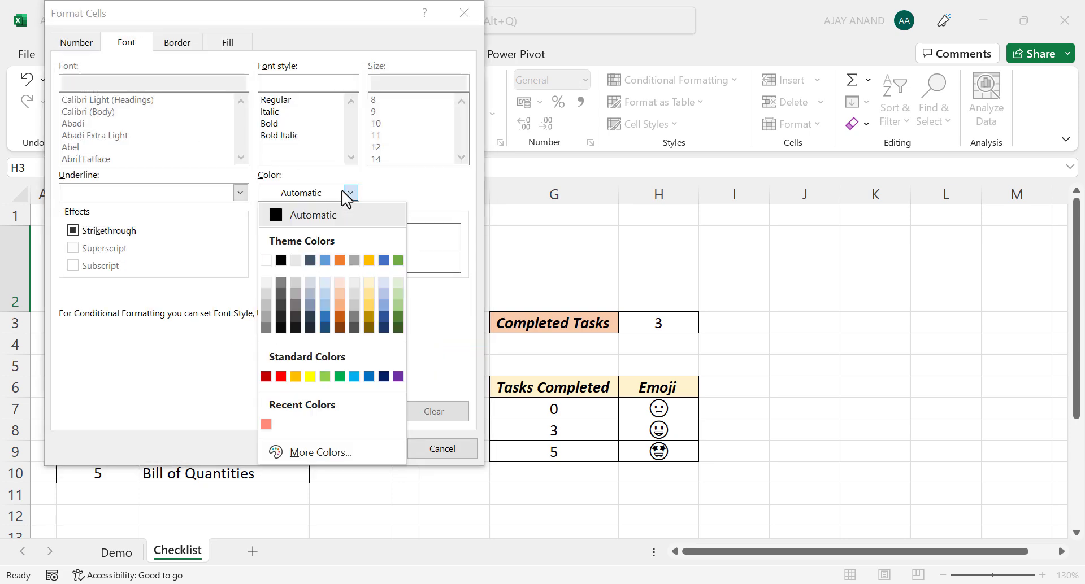
left_click(326, 307)
left_click(368, 450)
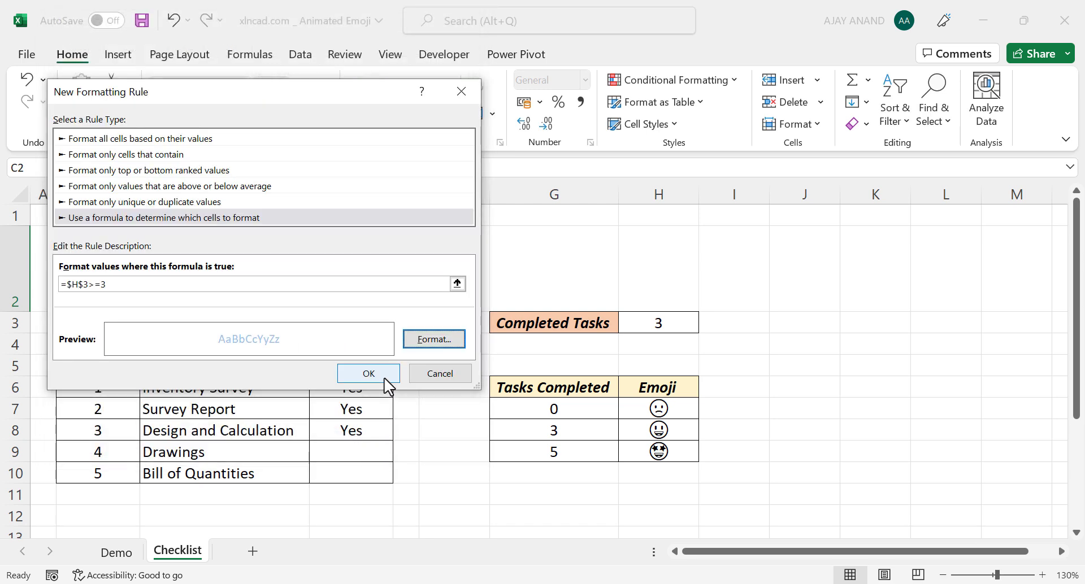
left_click(368, 374)
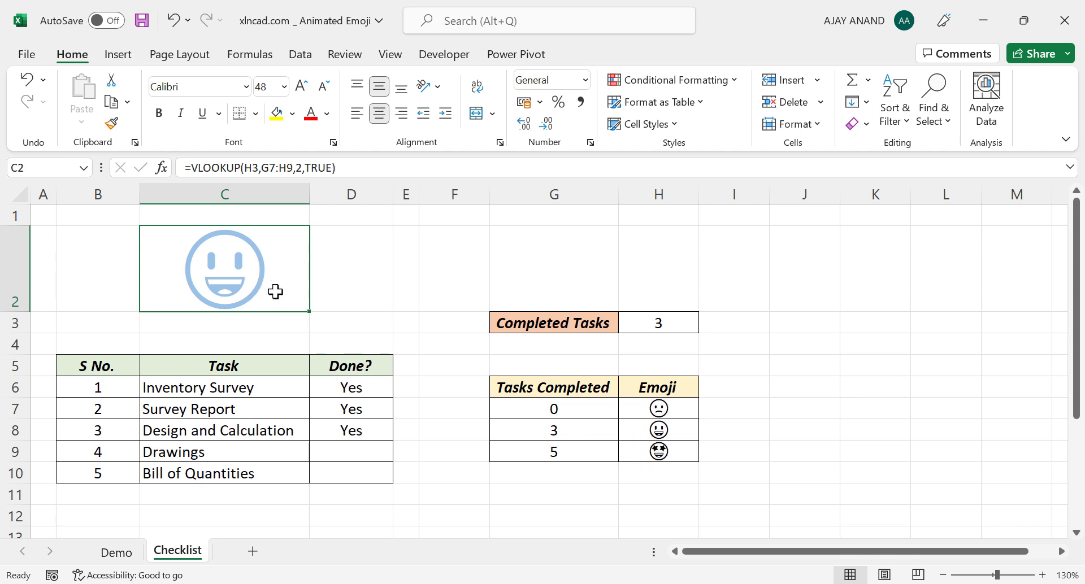
Step: Add a third formula rule =$H$3=5 to C2 that sets a green font
left_click(704, 85)
left_click(676, 311)
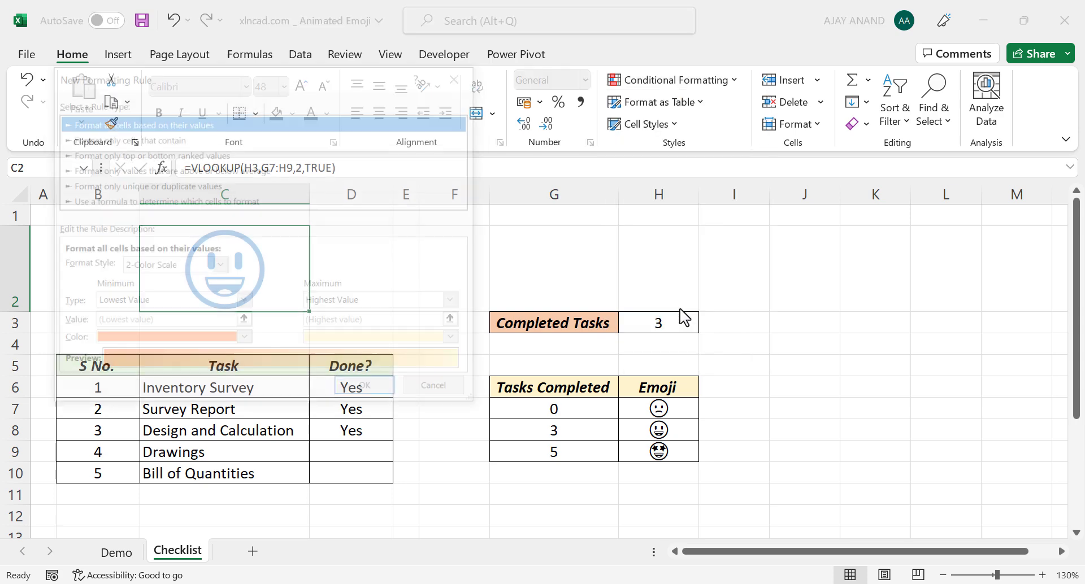
left_click(158, 201)
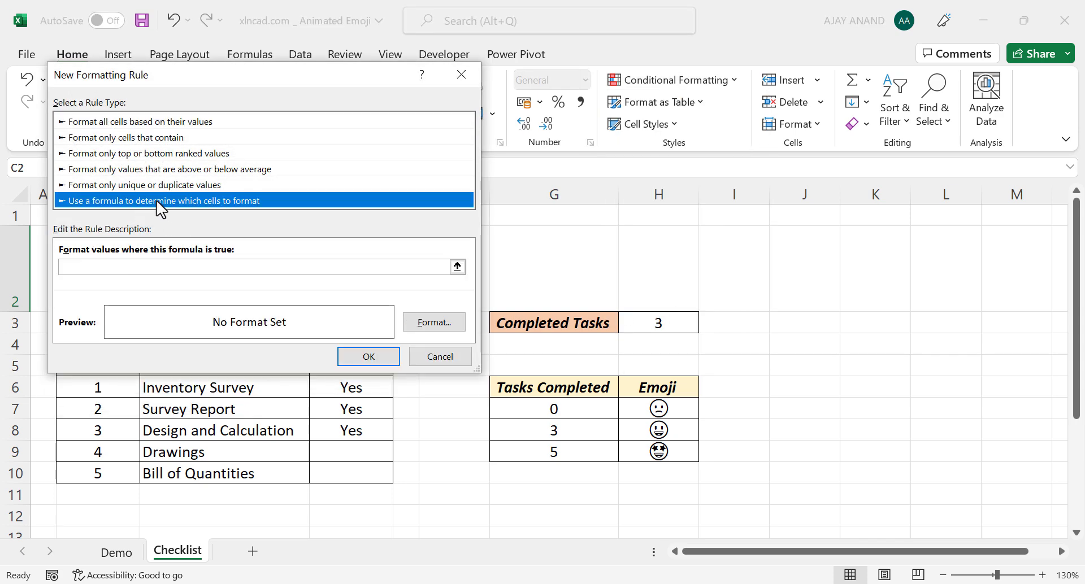
left_click(116, 270)
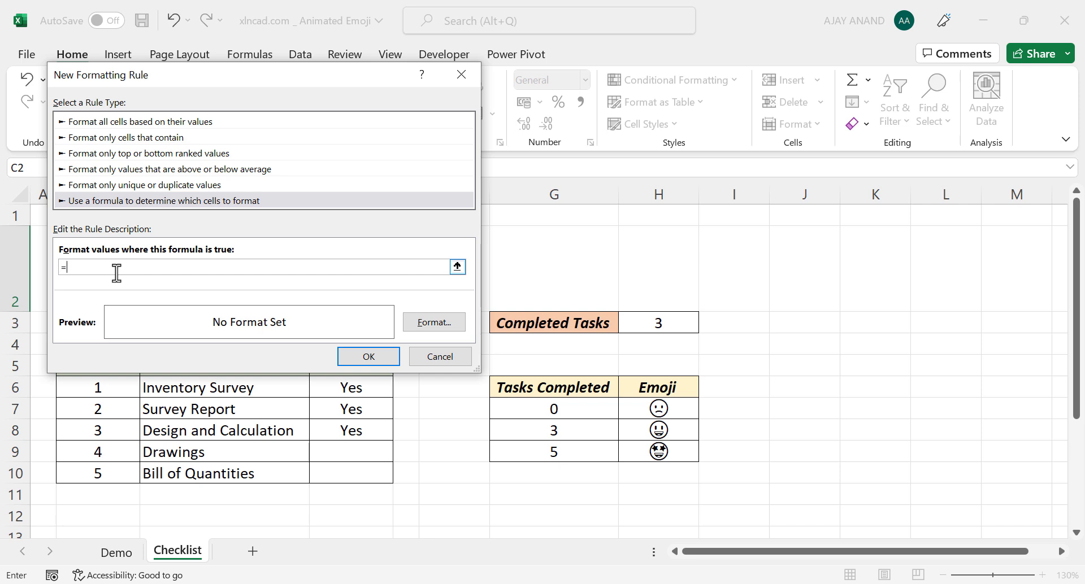
type("=")
left_click(675, 323)
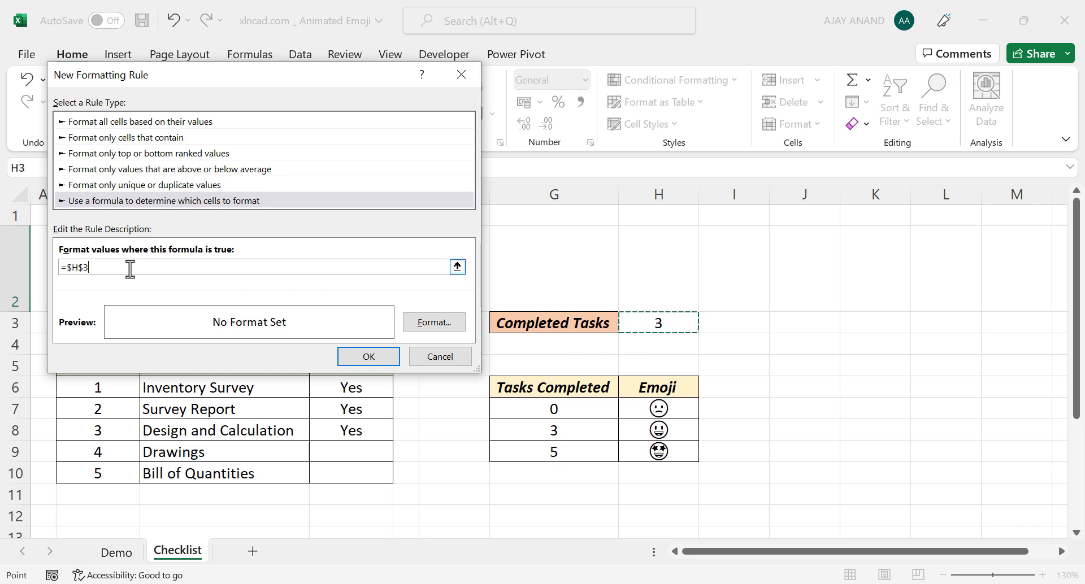
type("=5")
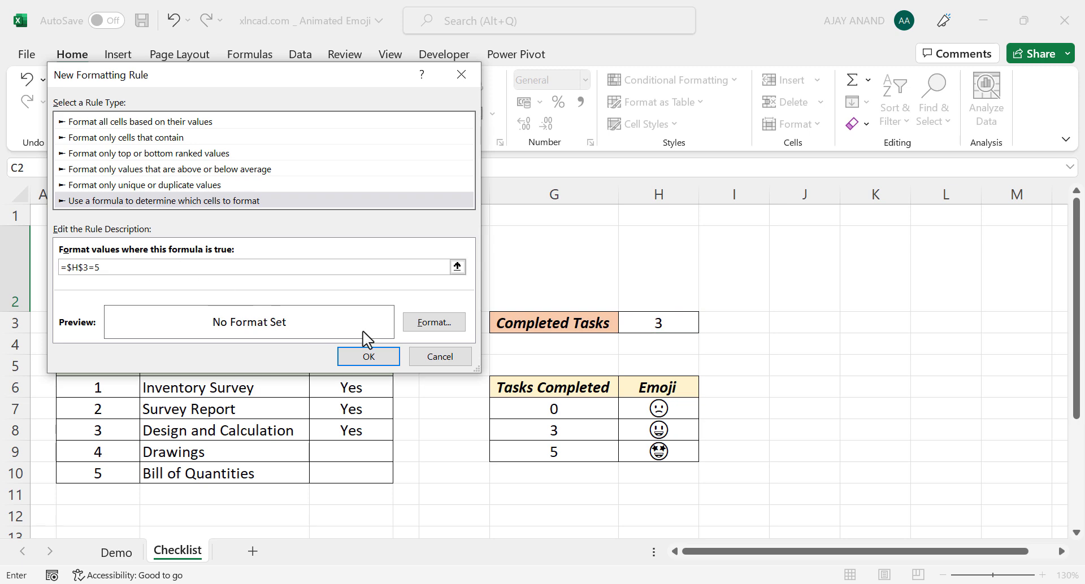
left_click(417, 325)
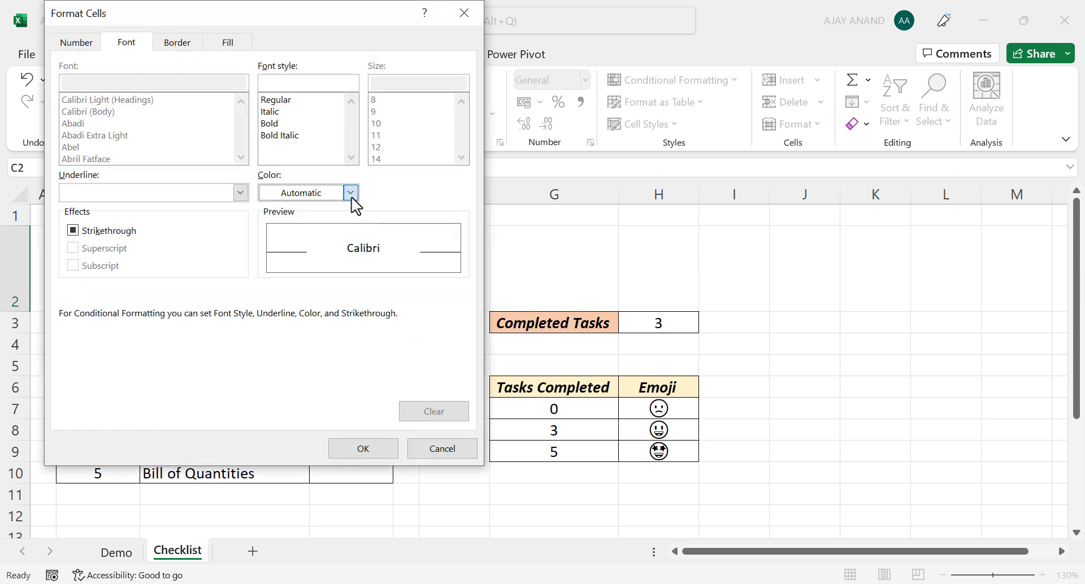
left_click(350, 193)
left_click(339, 376)
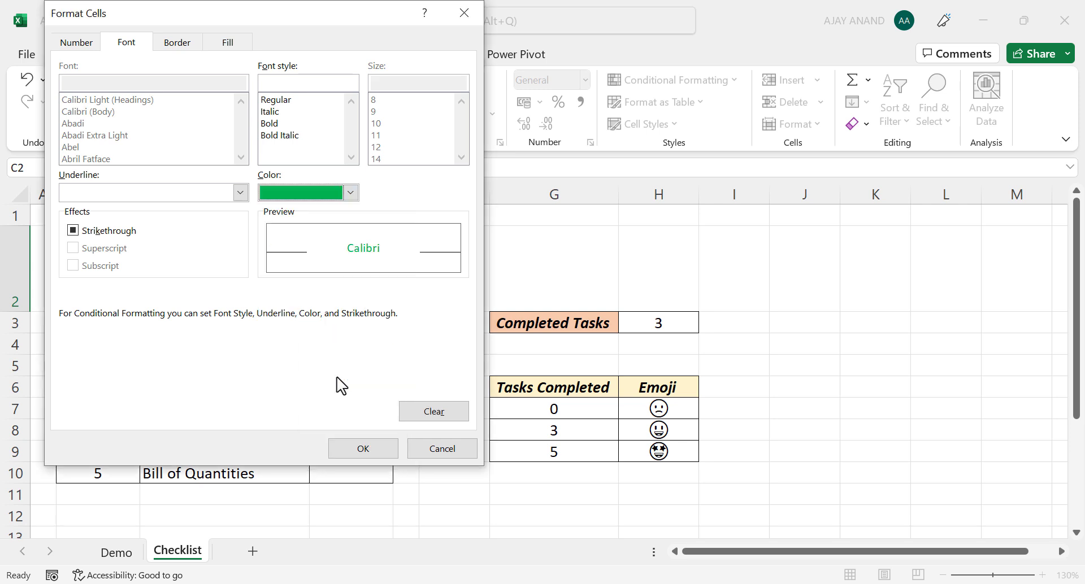
left_click(366, 450)
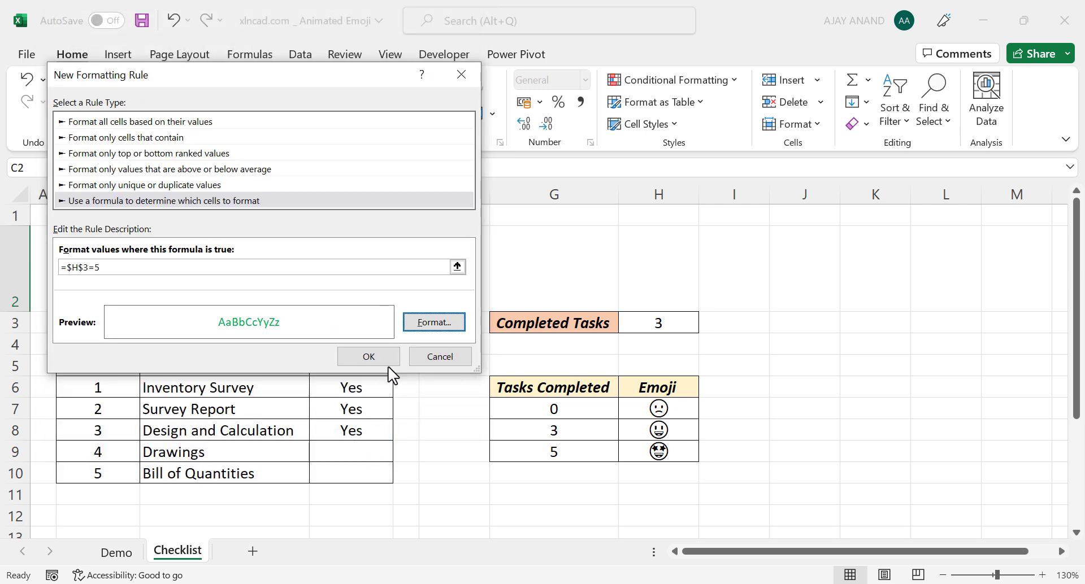
left_click(368, 357)
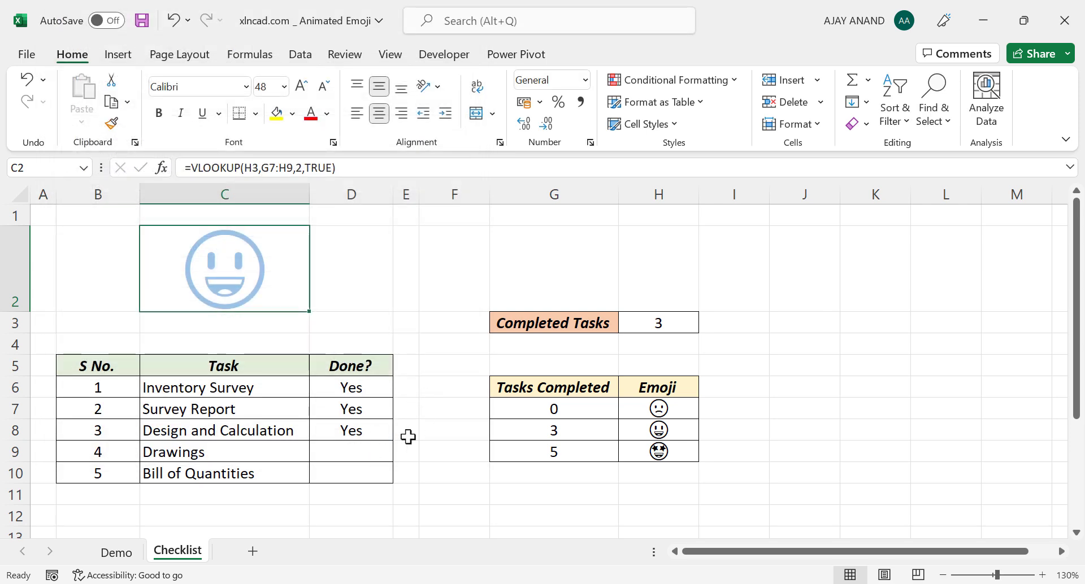
Step: Set Drawings (D9) and Bill of Quantities (D10) to Yes, then begin an =IF( formula in B2
left_click(383, 451)
left_click(400, 452)
left_click(376, 470)
left_click(379, 473)
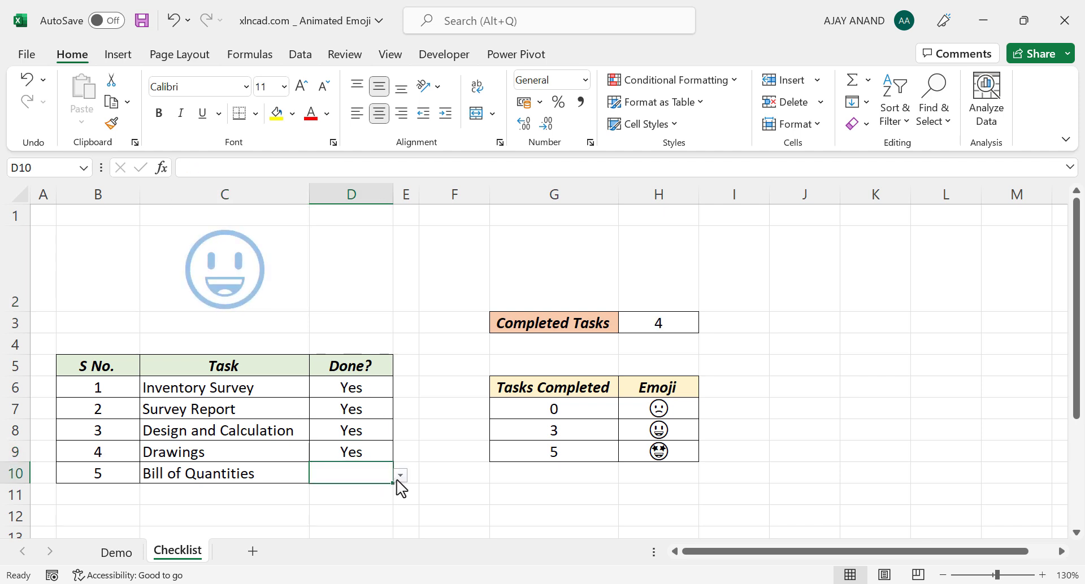
left_click(400, 476)
left_click(368, 500)
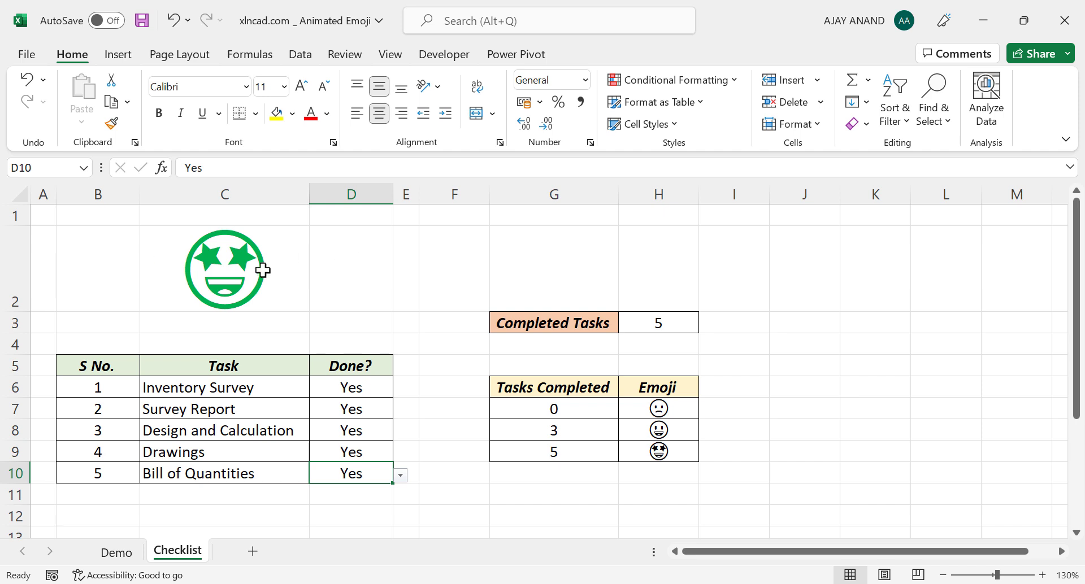
left_click(92, 266)
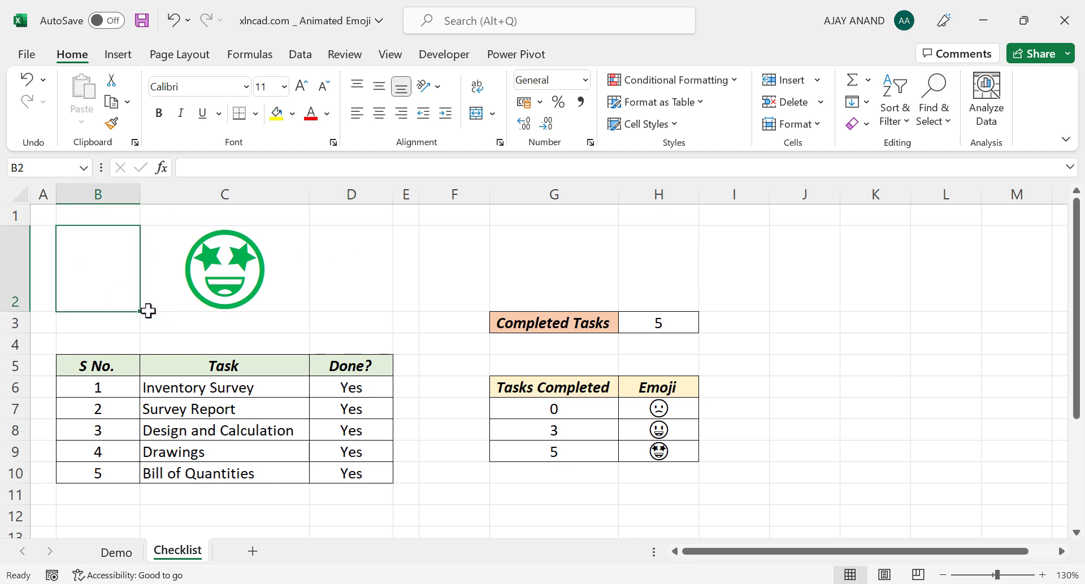
type("=IF")
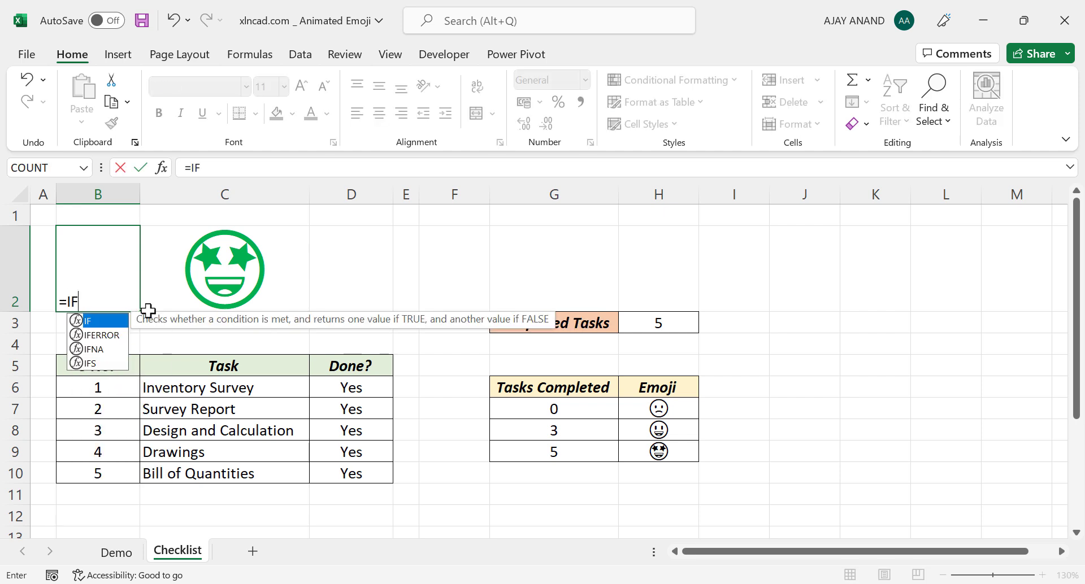
type("(")
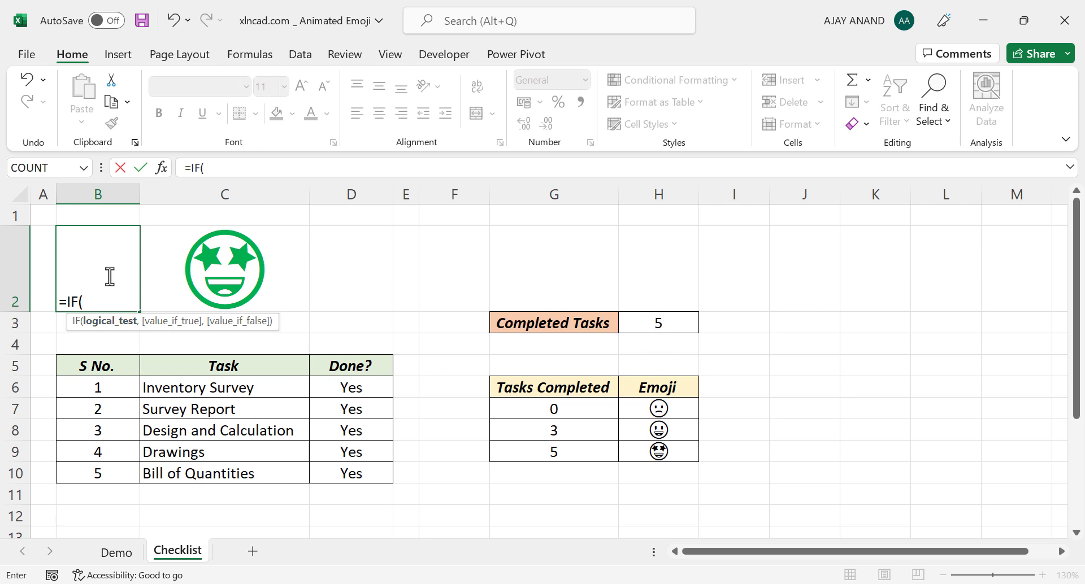
Step: Complete B2's formula as =IF(H3=5,"☆",""), inserting the star from the emoji picker
left_click(661, 323)
type("=")
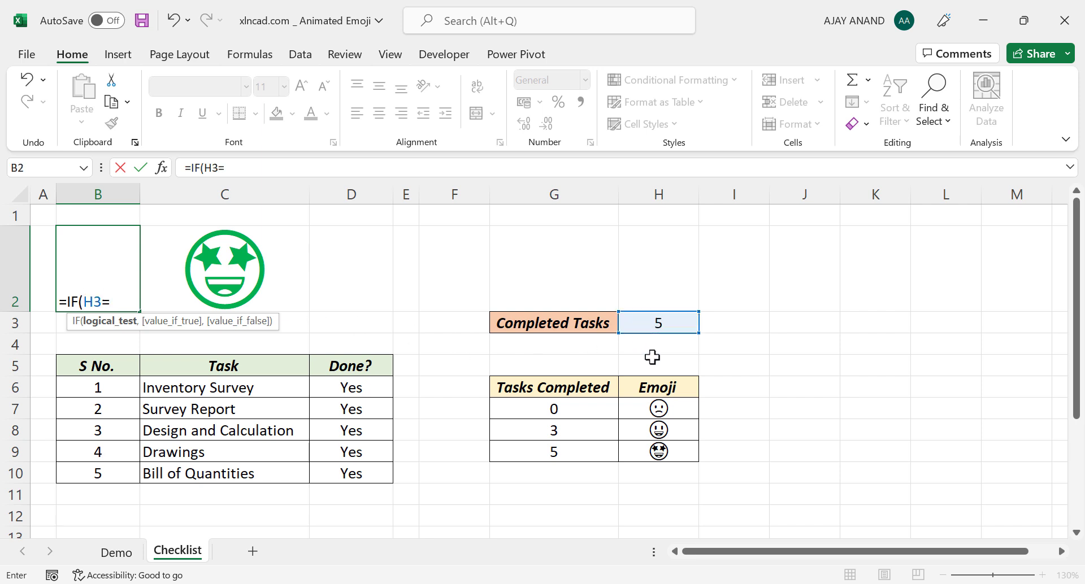
type("5,")
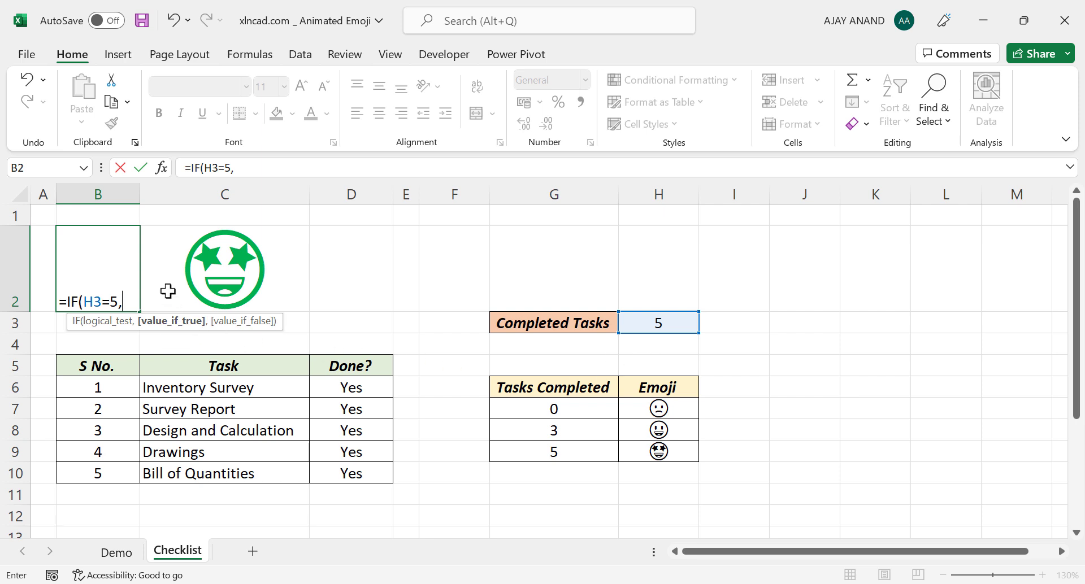
type("\"")
key("super+semicolon")
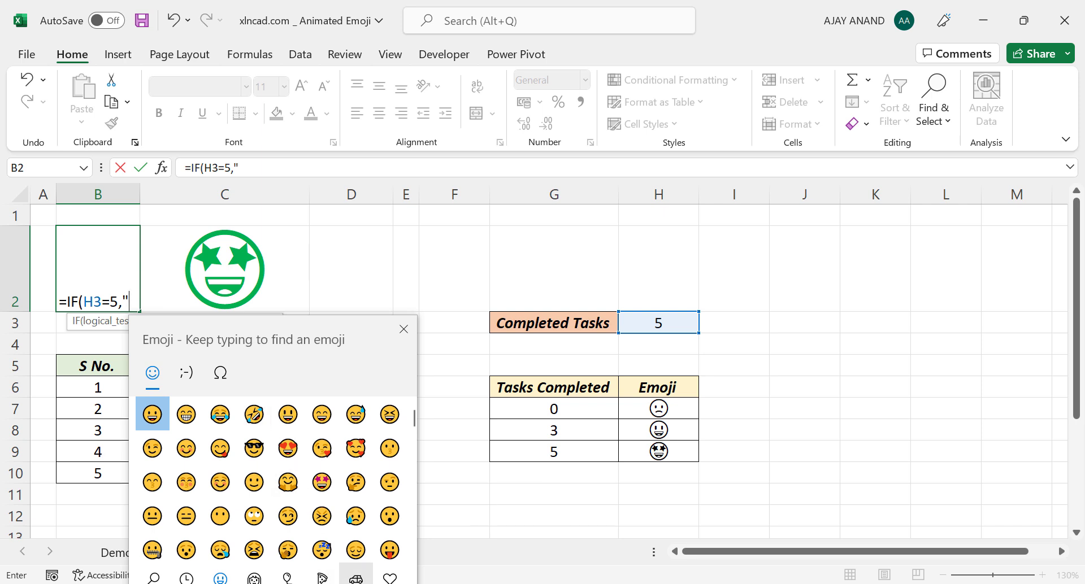
left_click(322, 576)
scroll(351, 449, "down", 10)
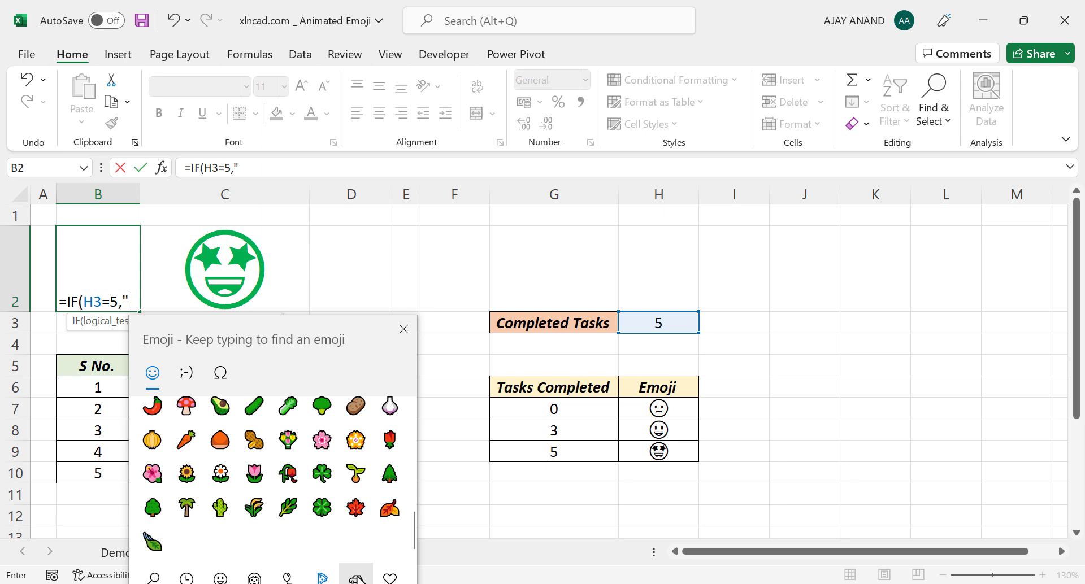
left_click(356, 576)
scroll(368, 461, "down", 3)
scroll(370, 463, "down", 10)
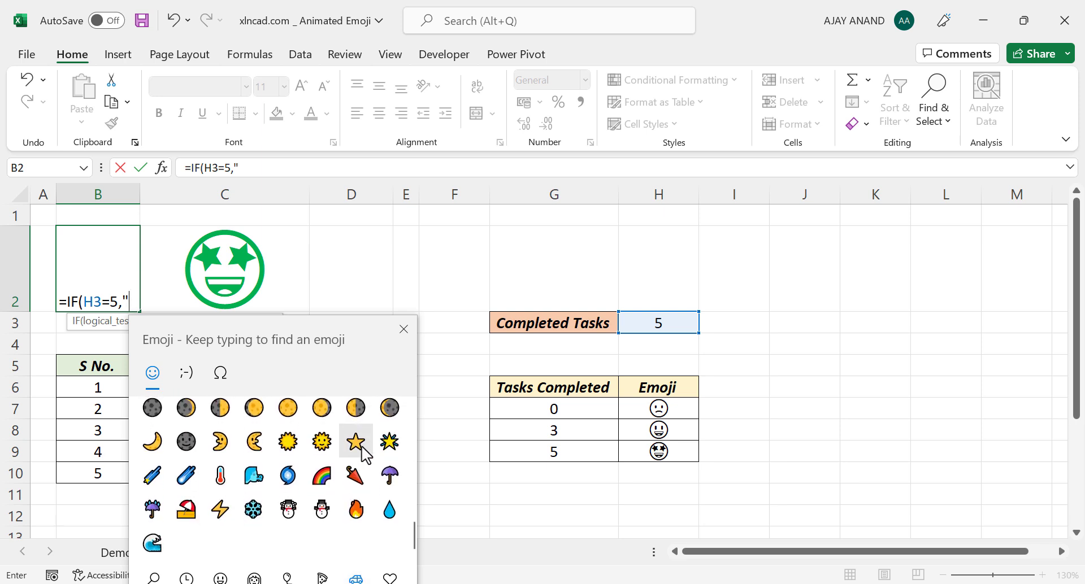
left_click(356, 442)
left_click(403, 331)
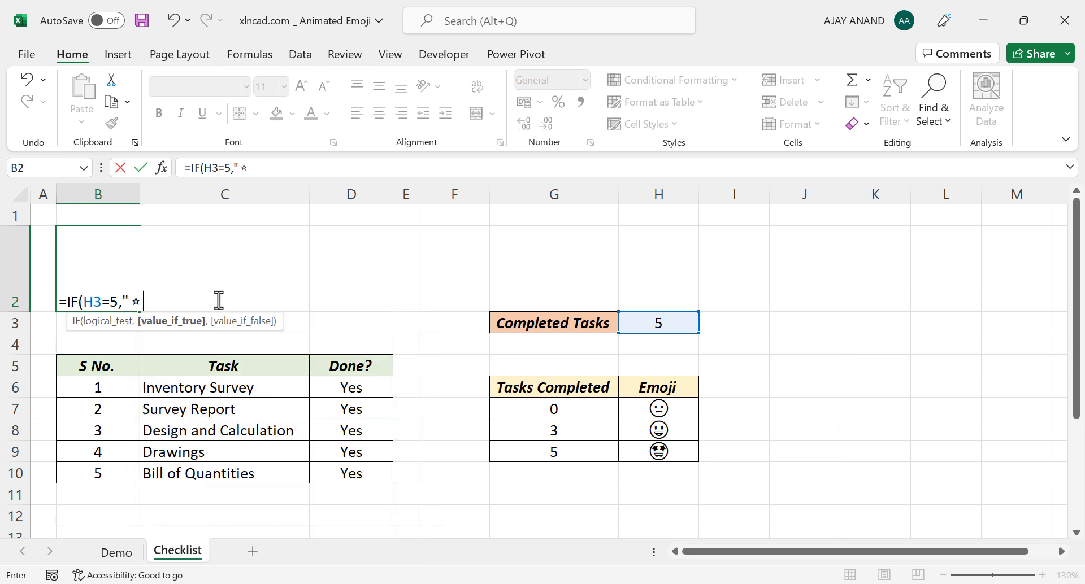
type(",")
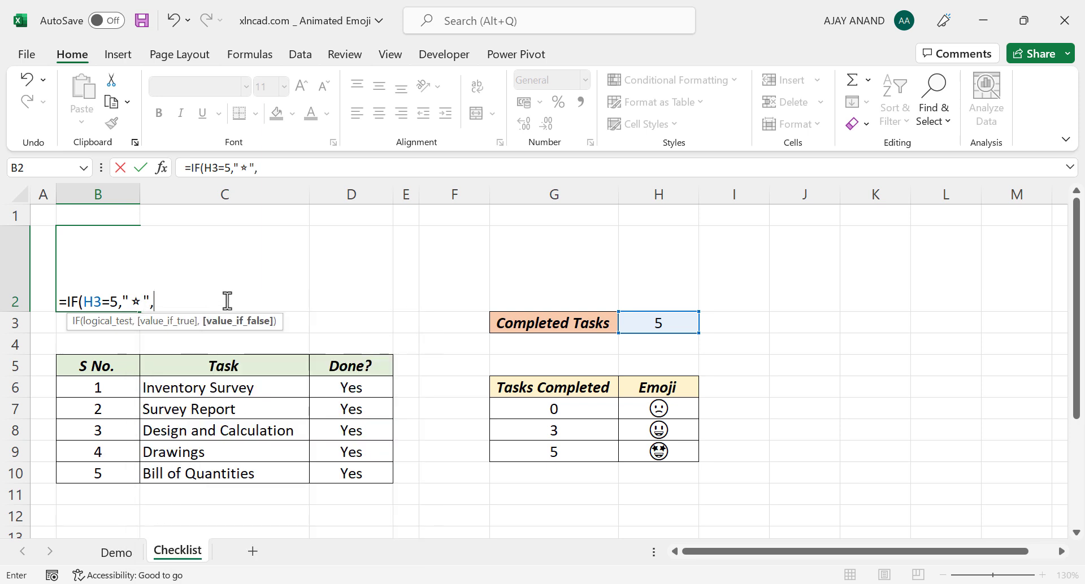
type("\"\")")
key("Return")
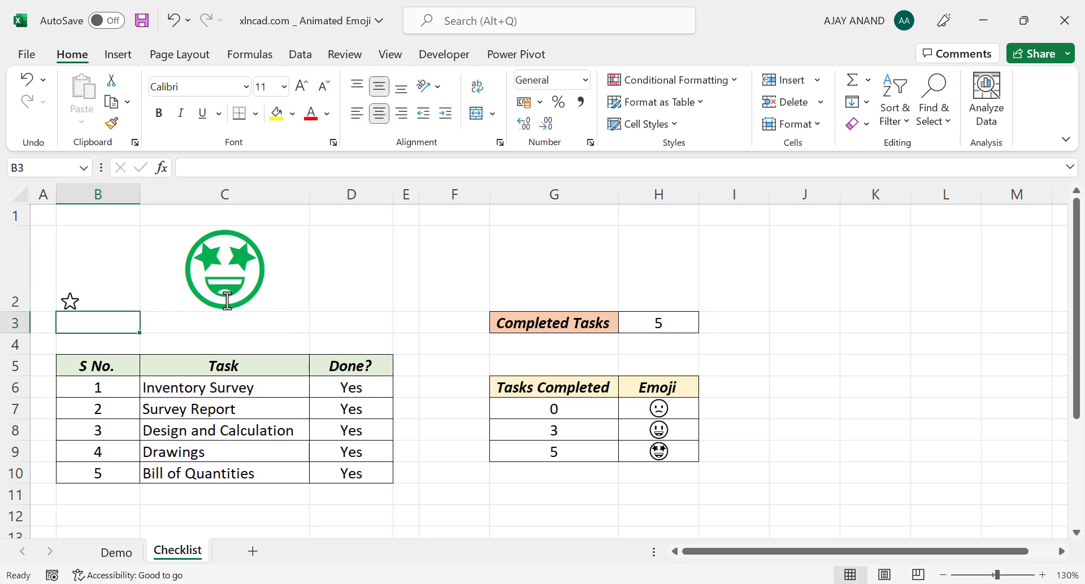
Step: Clear D10 and set it back to Yes, checking the star vanishes at 4 tasks and returns at 5
left_click(381, 466)
key("Delete")
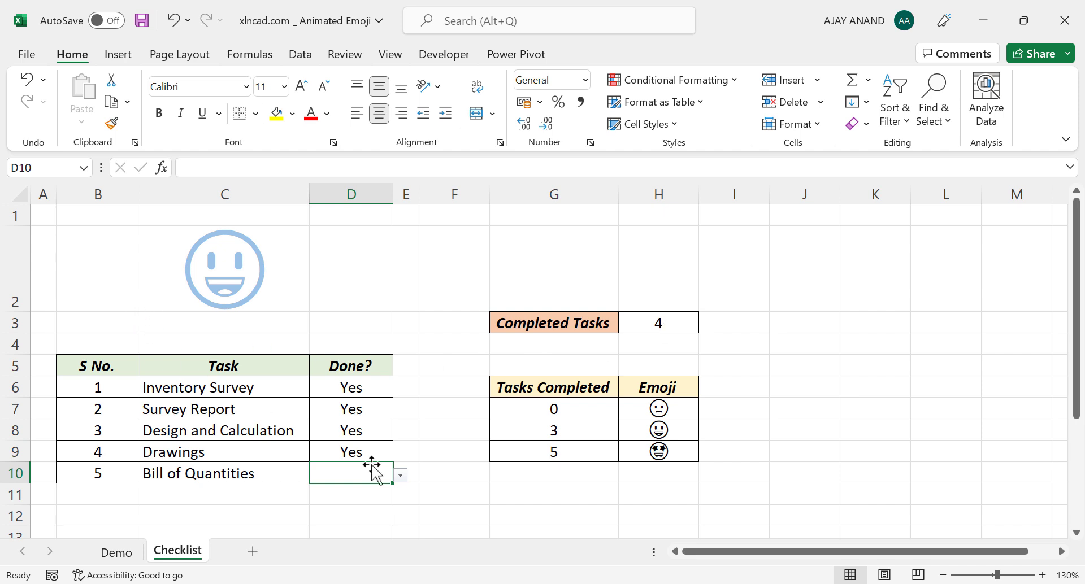
left_click(400, 476)
left_click(370, 493)
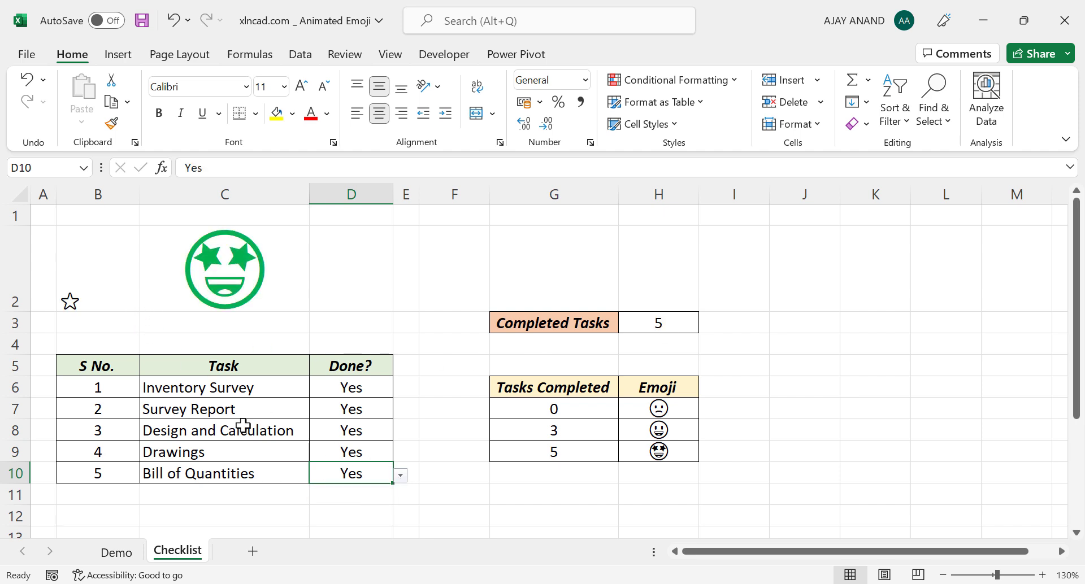
left_click(101, 282)
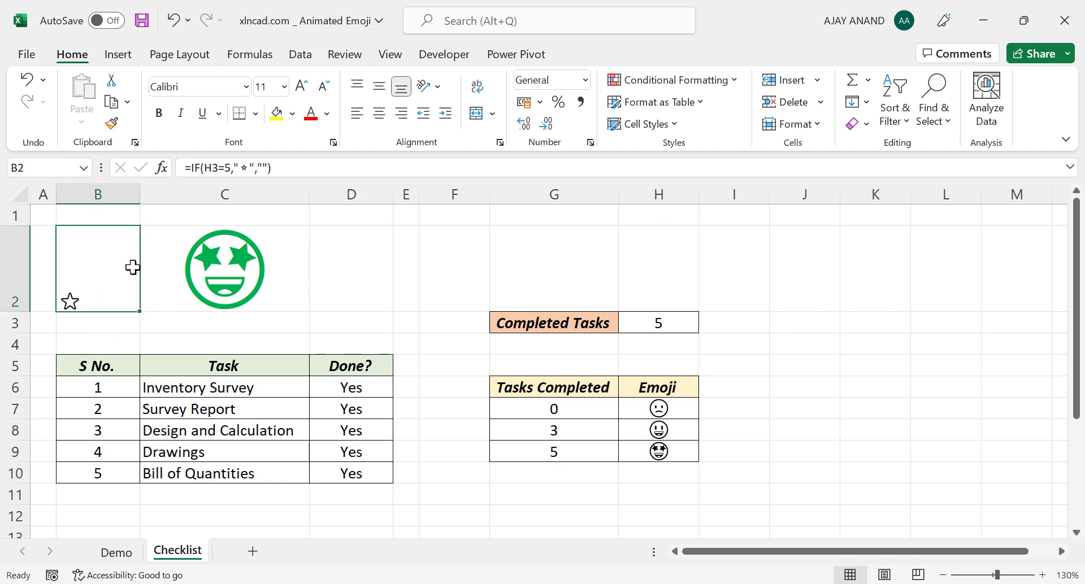
Step: Enlarge the B2 star to 36 points and centre it vertically and horizontally
left_click(301, 86)
left_click(301, 86)
left_click(302, 86)
left_click(301, 86)
left_click(301, 86)
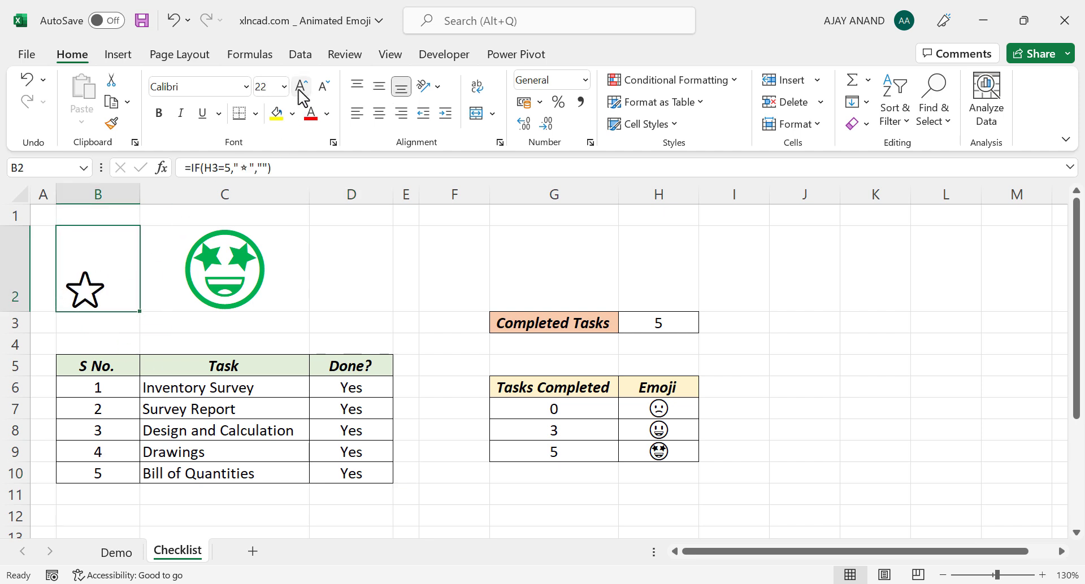
left_click(301, 86)
left_click(379, 86)
left_click(380, 113)
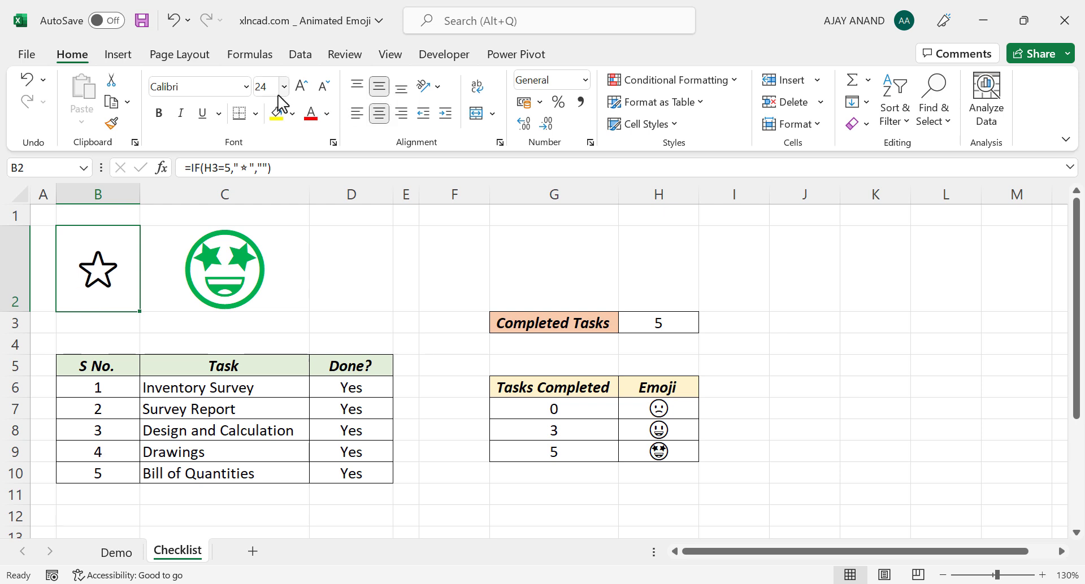
left_click(302, 85)
left_click(301, 86)
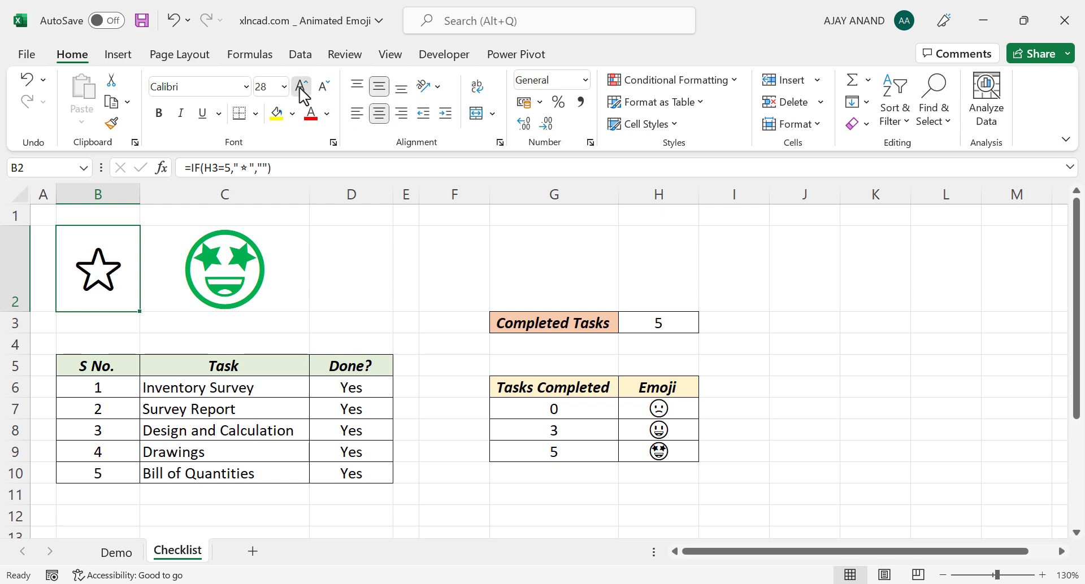
left_click(302, 86)
Step: Copy B2's star formula from the formula bar and paste it into D2
left_click_drag(300, 168, 176, 168)
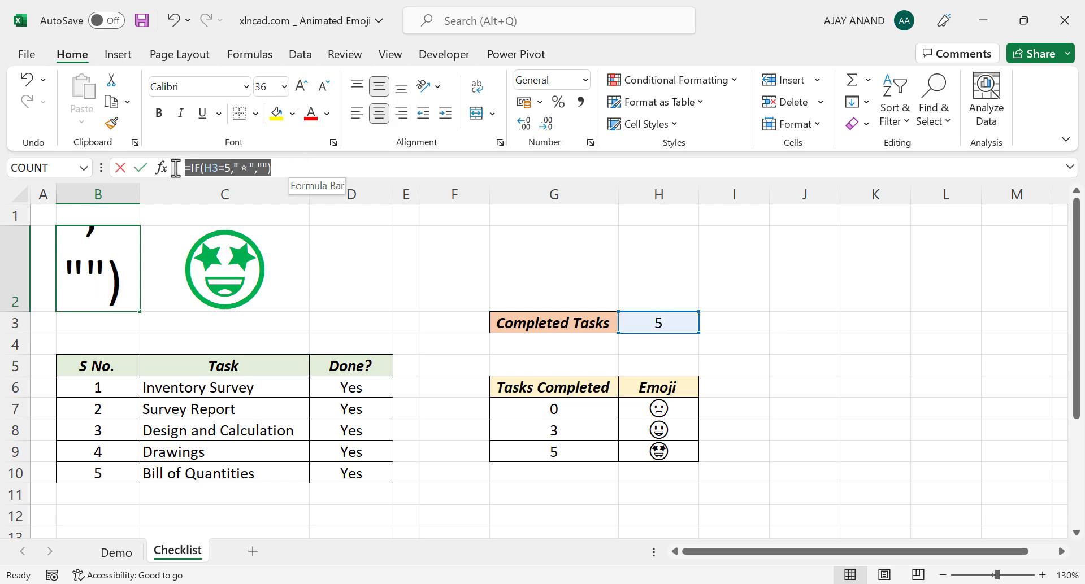
right_click(215, 168)
left_click(259, 202)
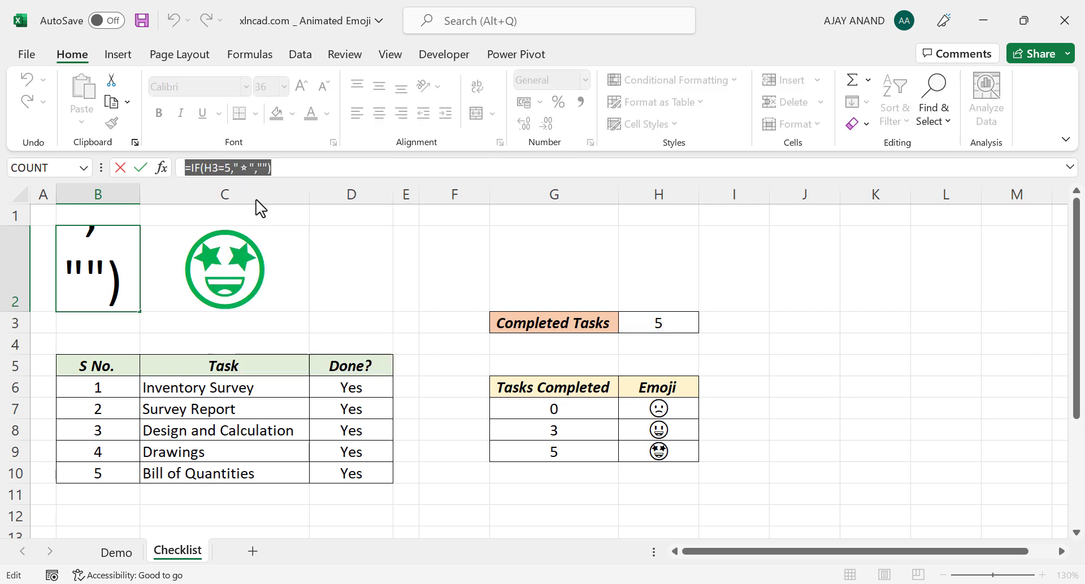
key("Escape")
left_click(345, 274)
left_click(218, 173)
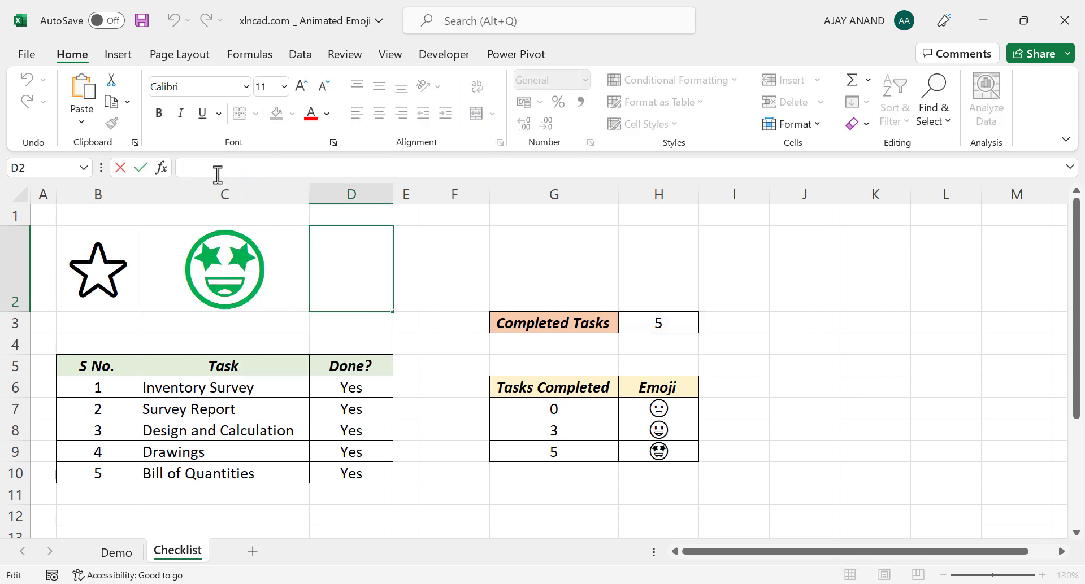
right_click(217, 172)
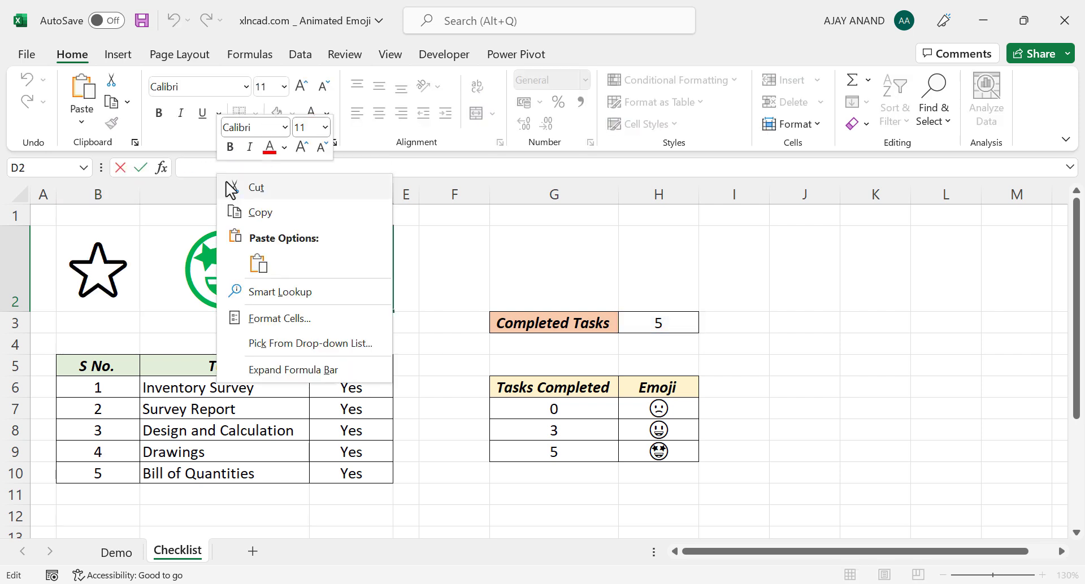
left_click(262, 270)
key("Return")
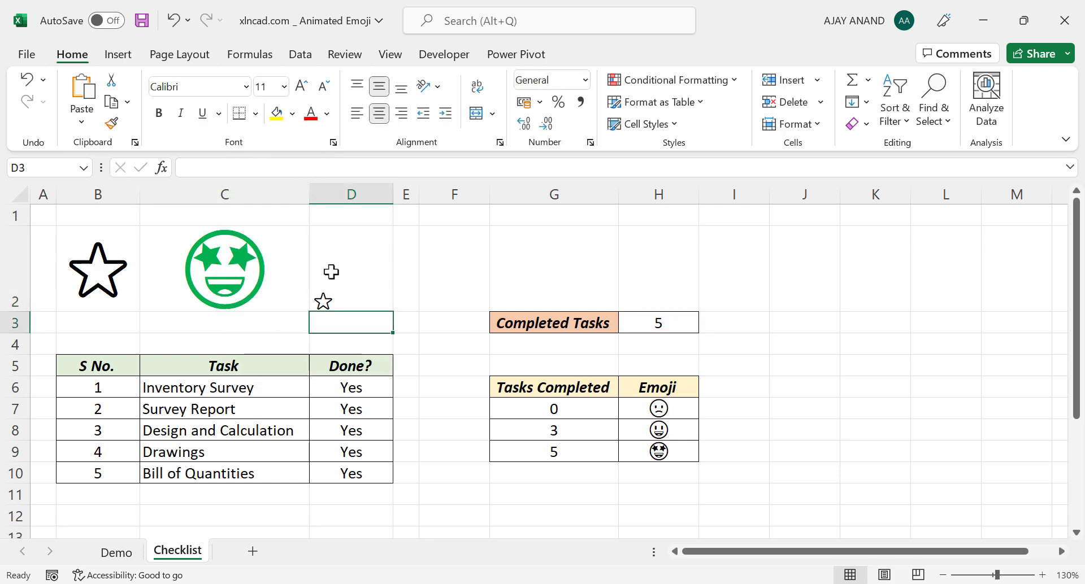
Step: Apply B2's large, centred star formatting to D2 with Format Painter
left_click(103, 252)
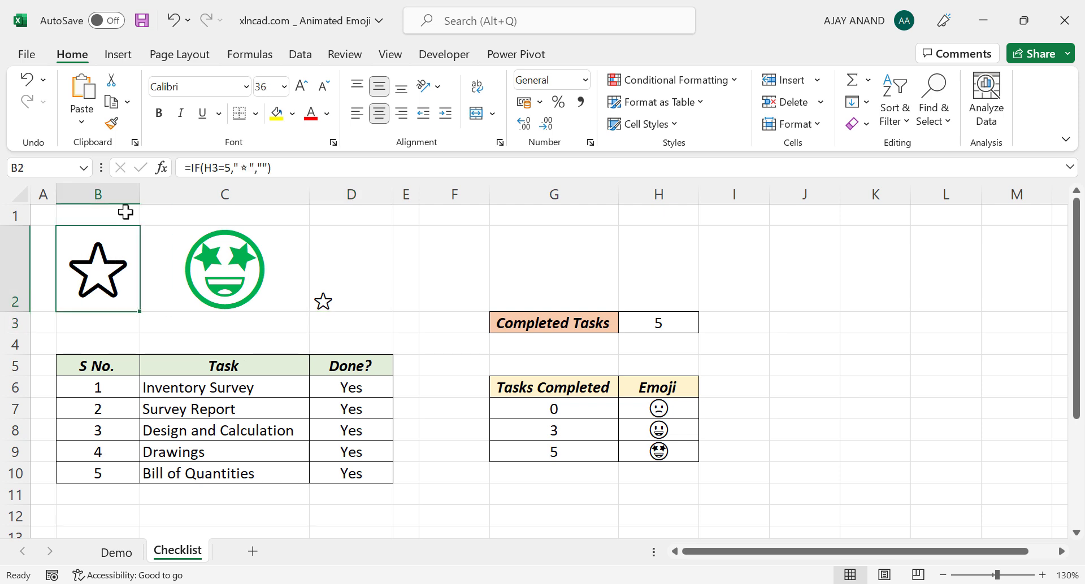
left_click(112, 123)
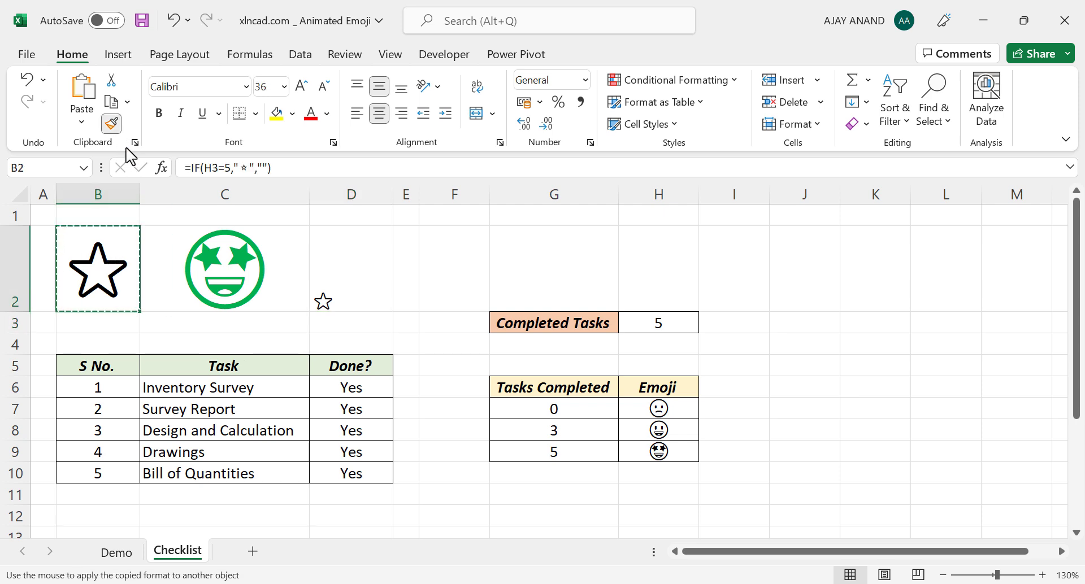
left_click(364, 263)
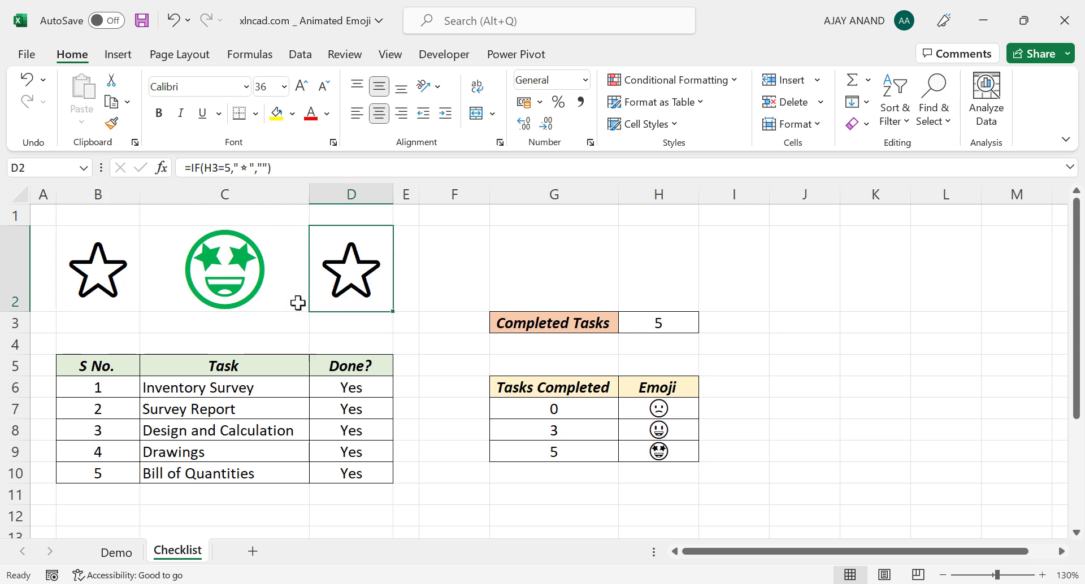
Step: Select both star cells B2 and D2 and start a new conditional formatting rule
left_click(96, 289, "ctrl")
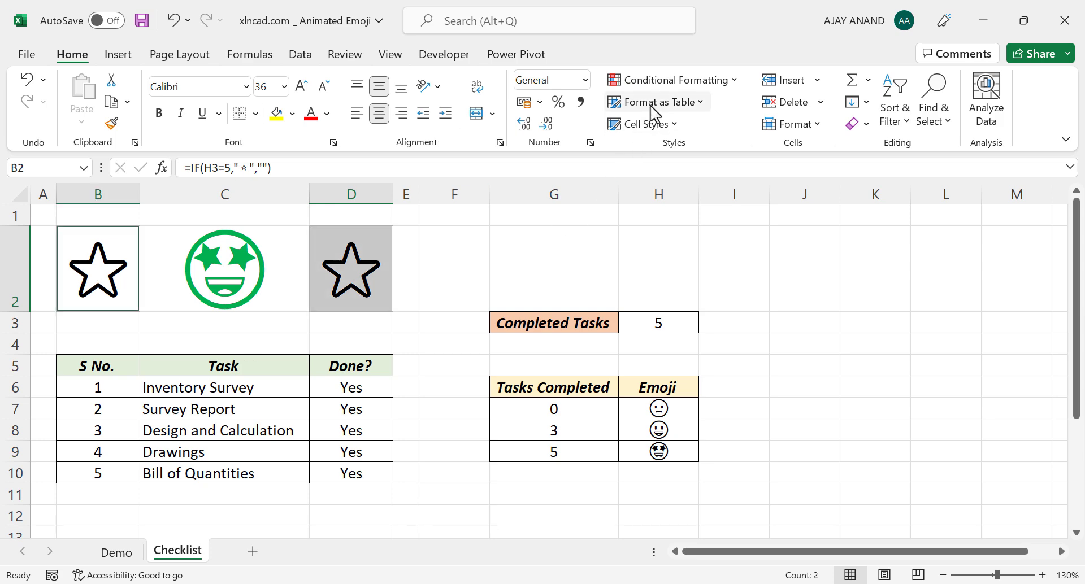
left_click(653, 83)
left_click(655, 315)
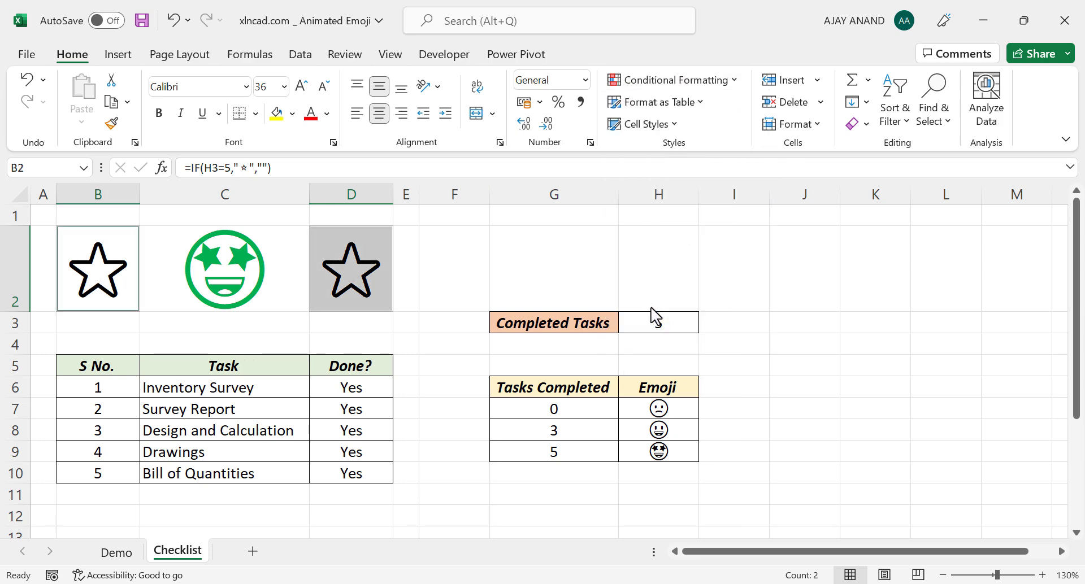
Step: Add a formula rule =$H$3=5 that turns the B2 and D2 stars blue
left_click(134, 183)
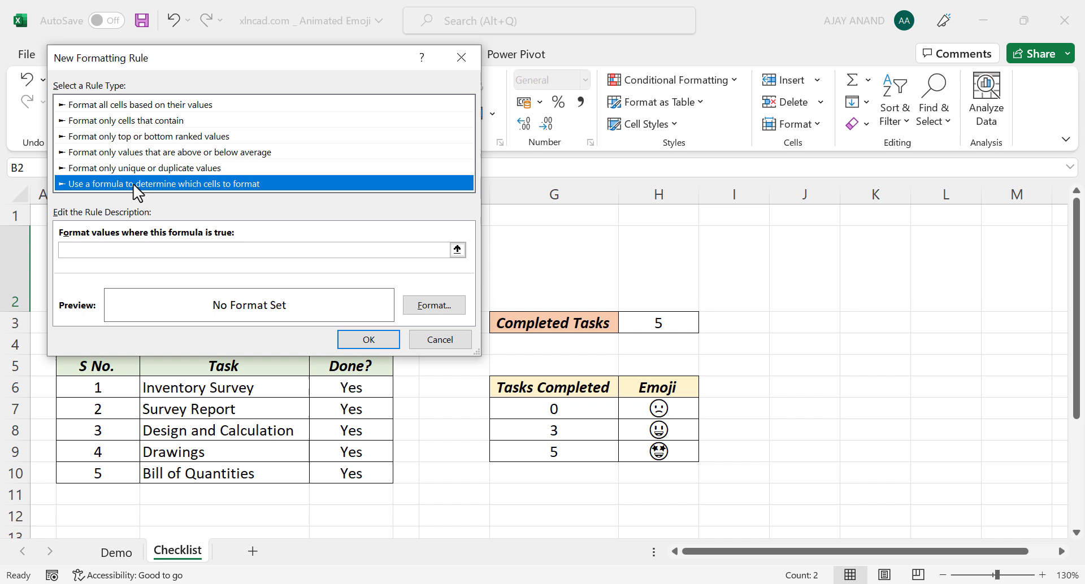
left_click(124, 251)
type("=")
left_click(657, 325)
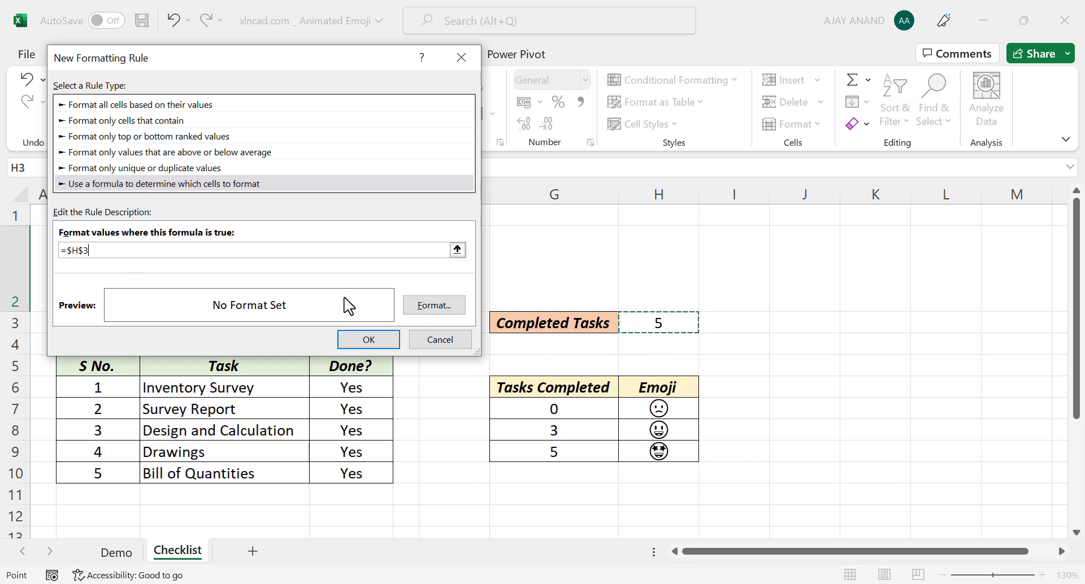
type("=5")
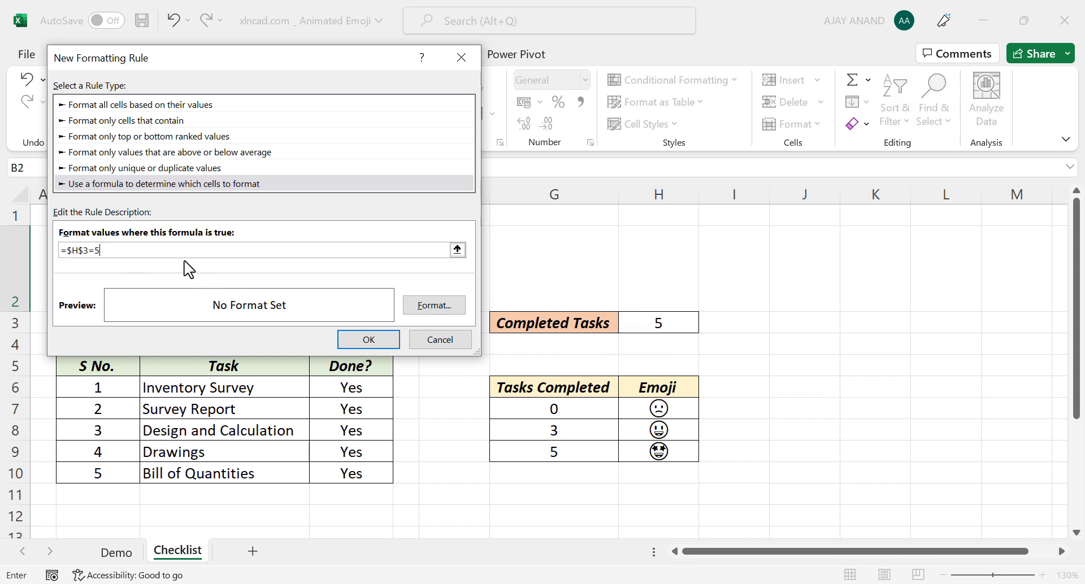
left_click(432, 308)
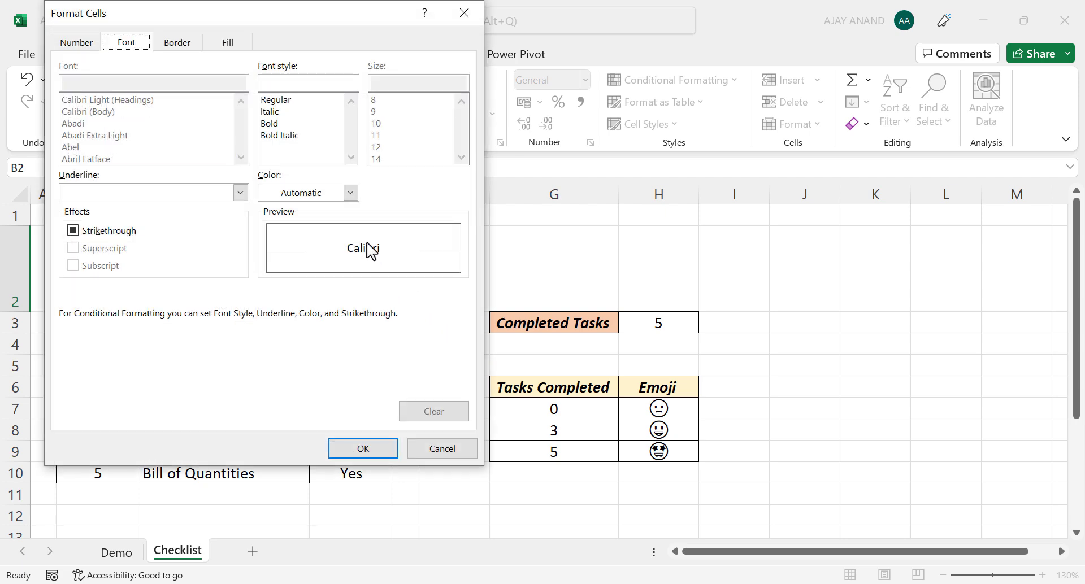
left_click(350, 193)
left_click(365, 374)
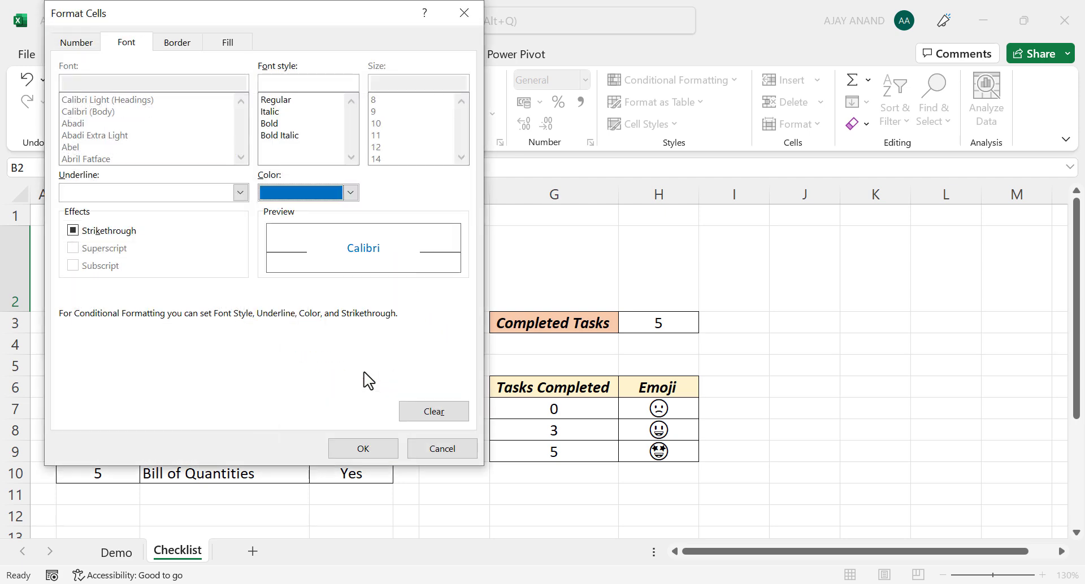
left_click(363, 449)
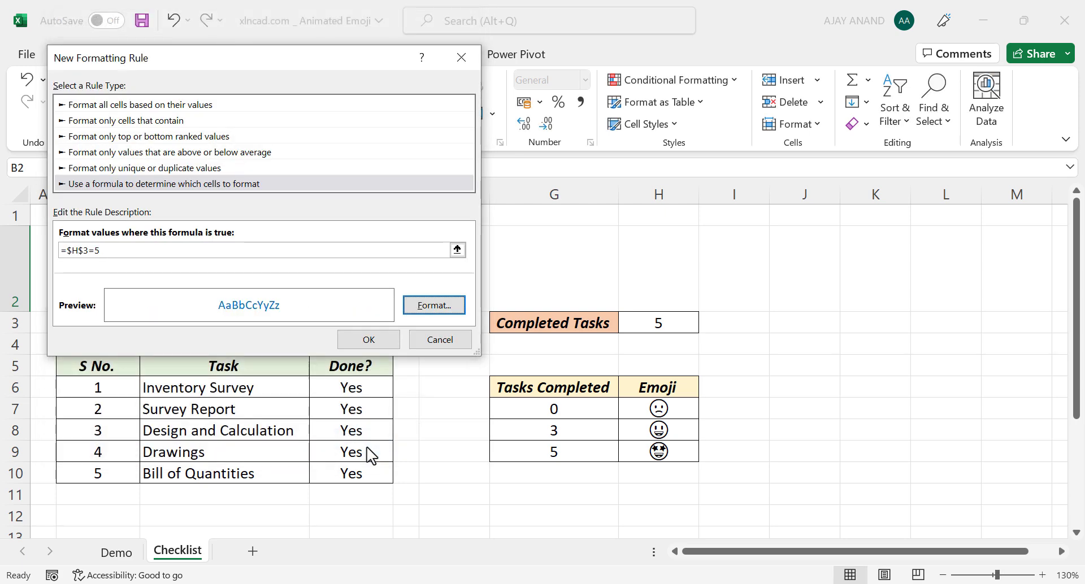
left_click(370, 340)
Step: Clear all Done? values in D6:D10
left_click(458, 494)
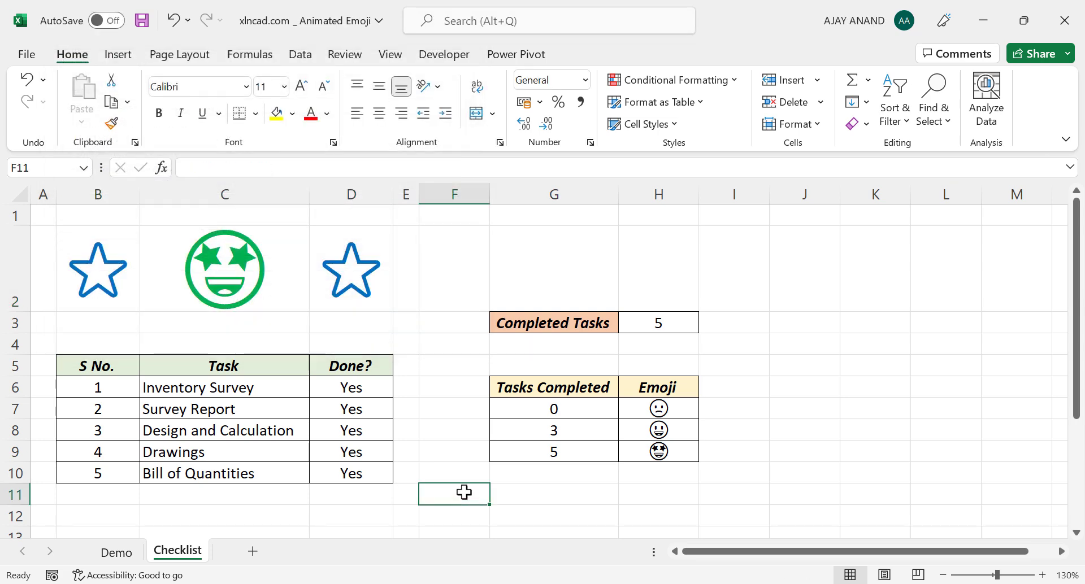
left_click_drag(368, 388, 371, 472)
key("Delete")
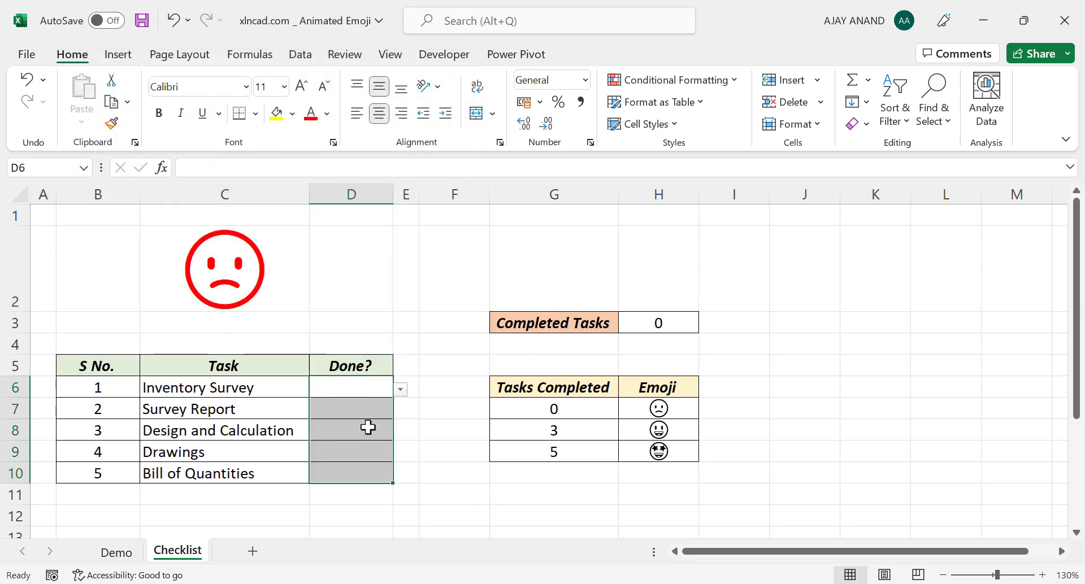
Step: Mark Survey Report, Design and Calculation, and Drawings as Yes
left_click(390, 412)
left_click(400, 411)
left_click(370, 428)
left_click(389, 432)
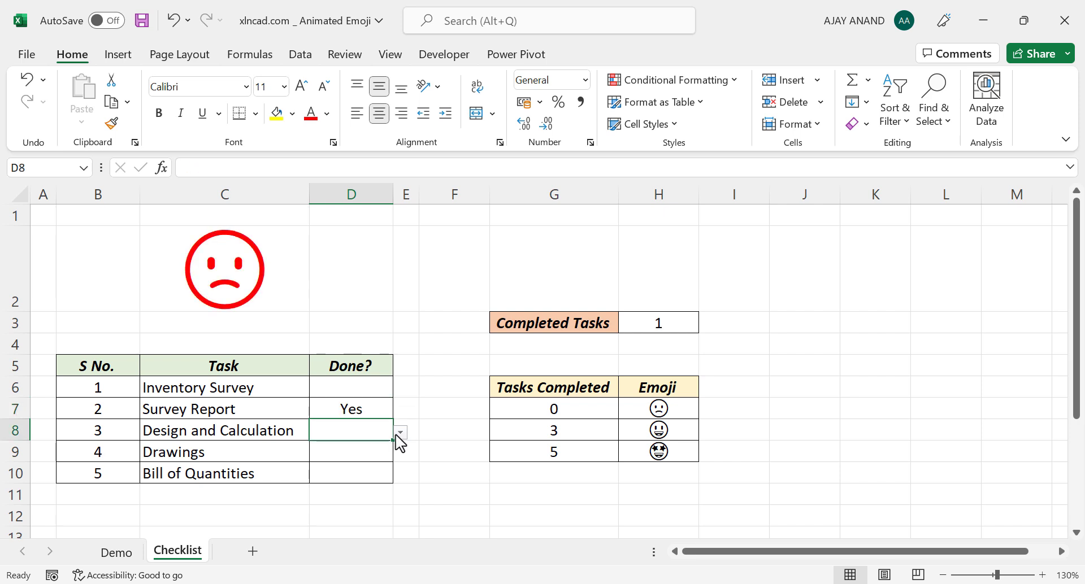
left_click(382, 451)
left_click(390, 456)
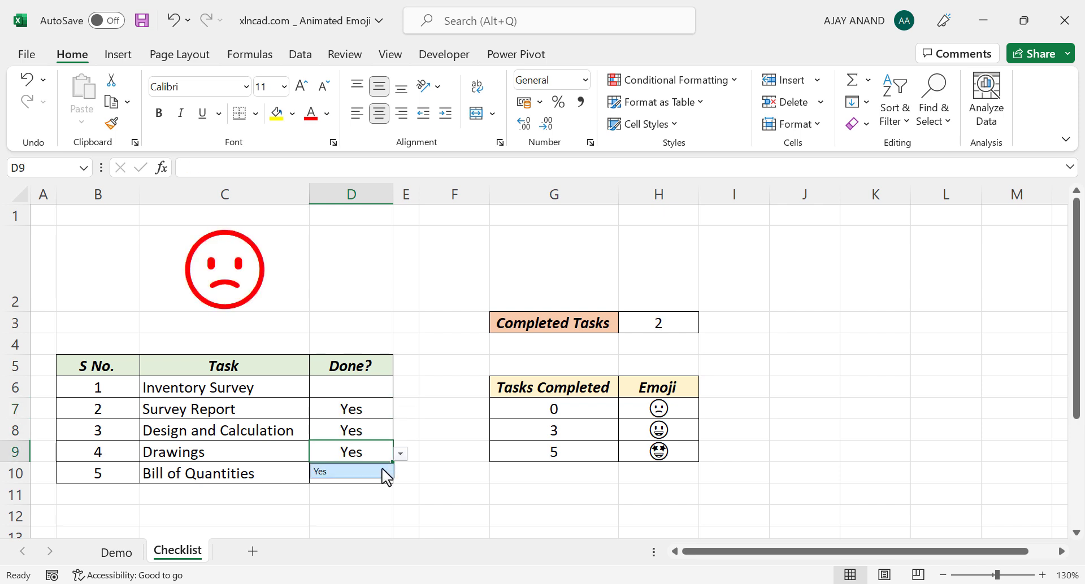
left_click(387, 472)
Step: Mark Inventory Survey and Bill of Quantities as Yes, bringing Completed Tasks back to 5
left_click(380, 390)
left_click(400, 390)
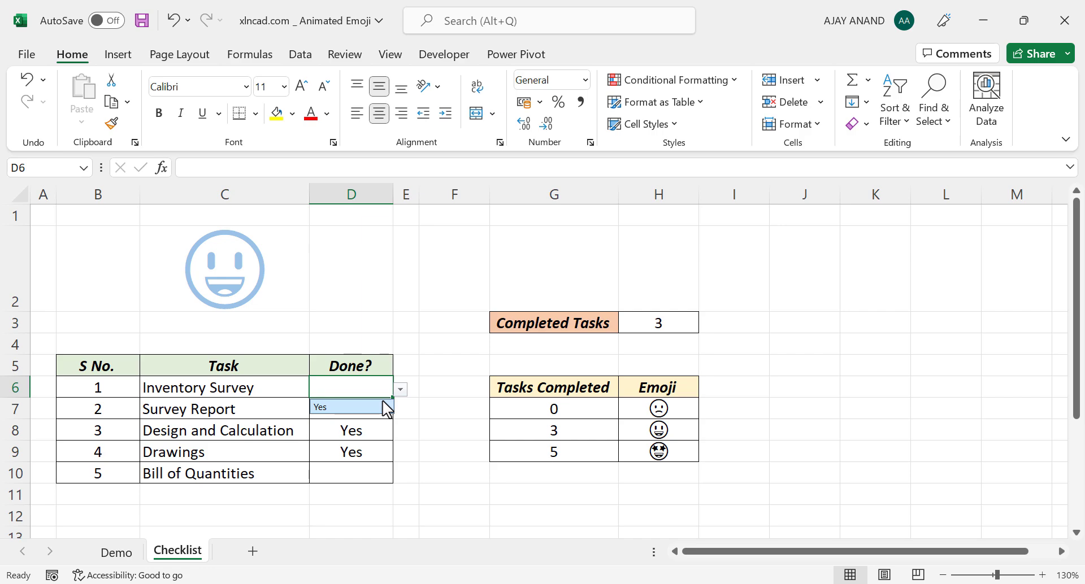
left_click(387, 408)
left_click(386, 476)
left_click(379, 494)
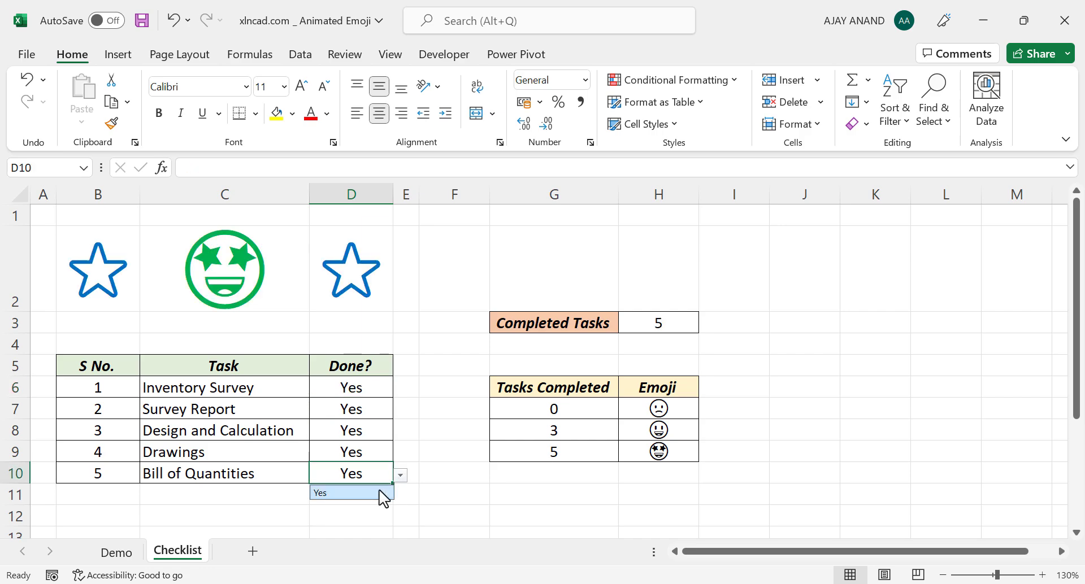